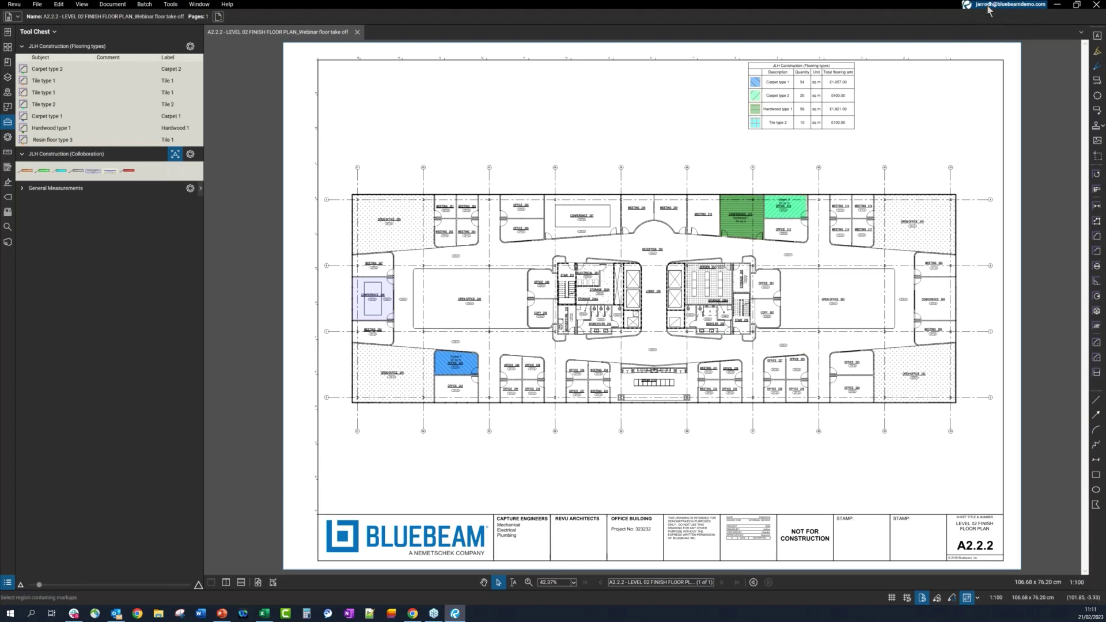
Step: Open the Bluebeam Account dropdown to check the Bluebeam US region and the Complete package
click(987, 8)
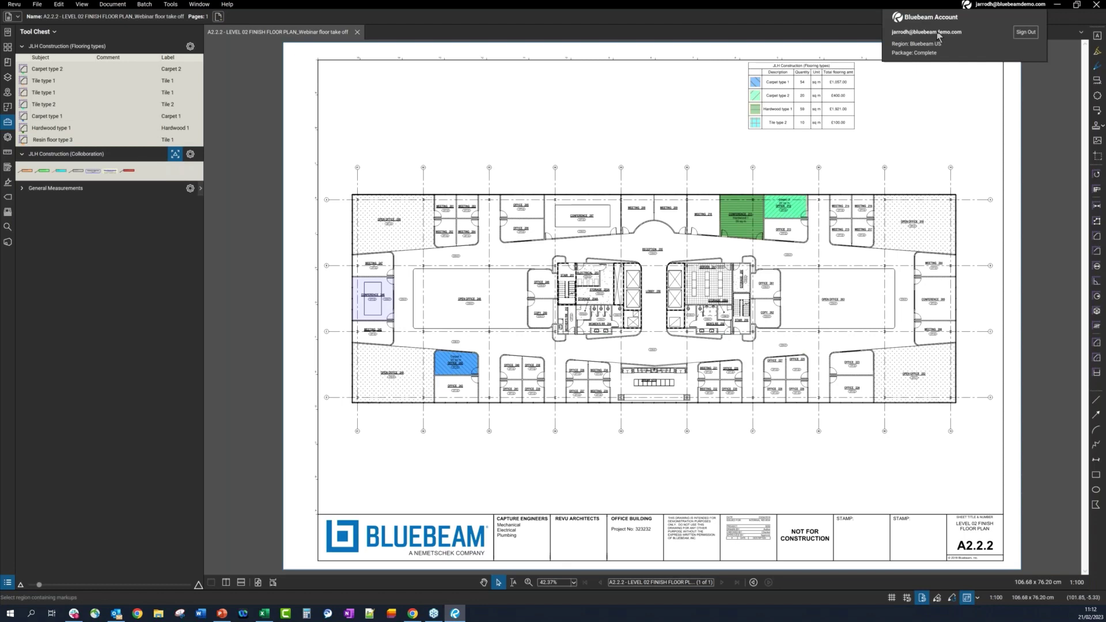
Step: Dismiss the Bluebeam Account dropdown to return to the Level 02 finish floor plan
click(797, 15)
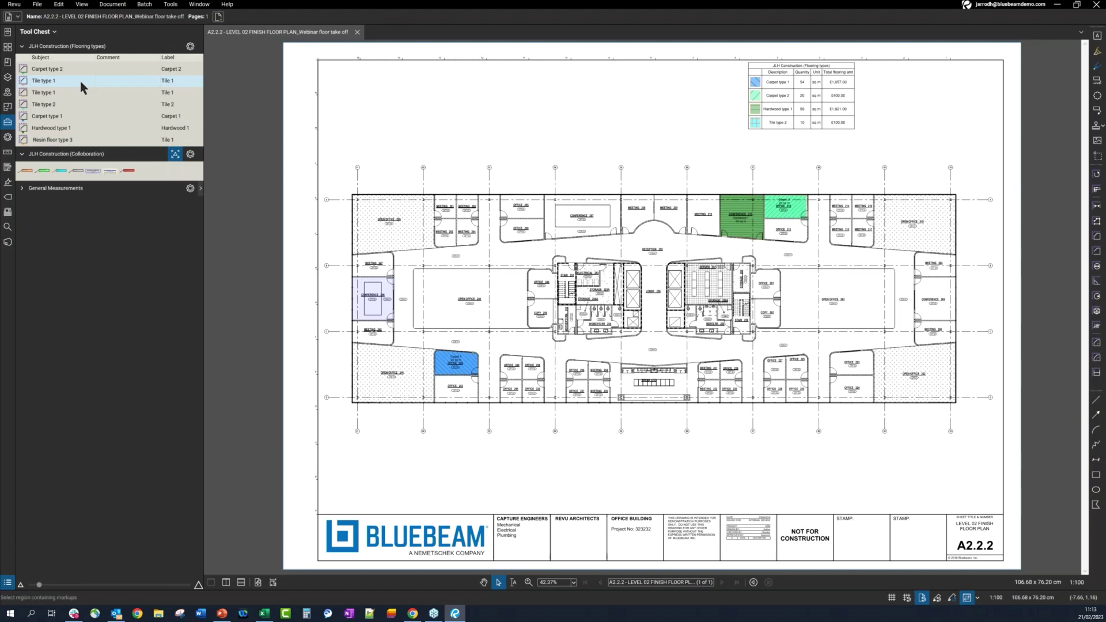
Step: Pick Carpet type 1 from the JLH Construction (Flooring types) set and zoom to about 182% on Office 205
click(72, 51)
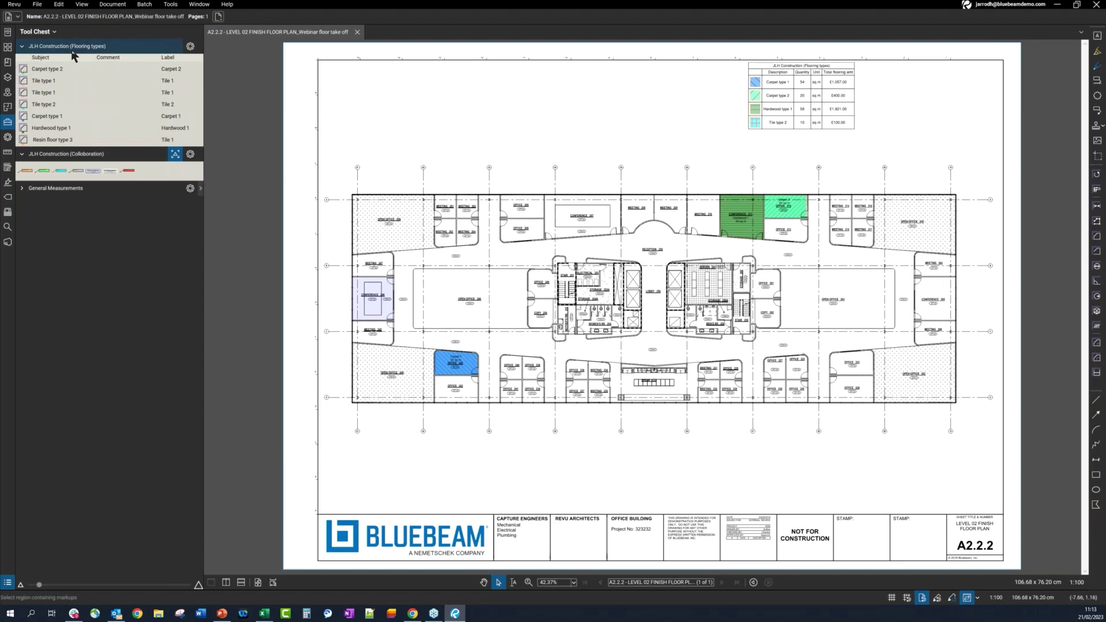
click(47, 115)
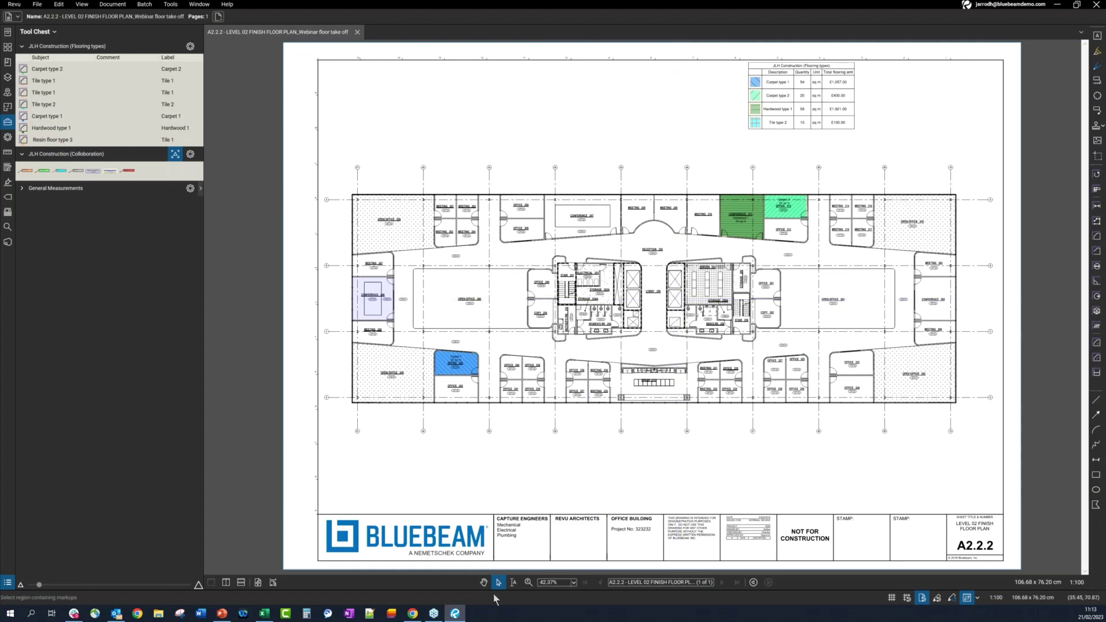
click(528, 582)
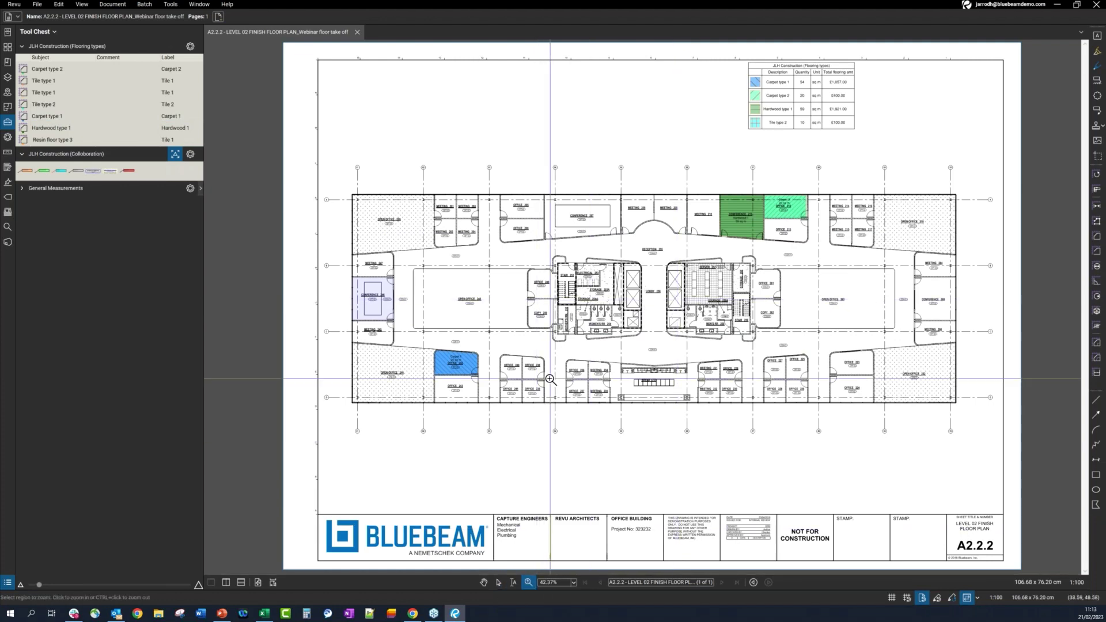
scroll(550, 379, up, 6)
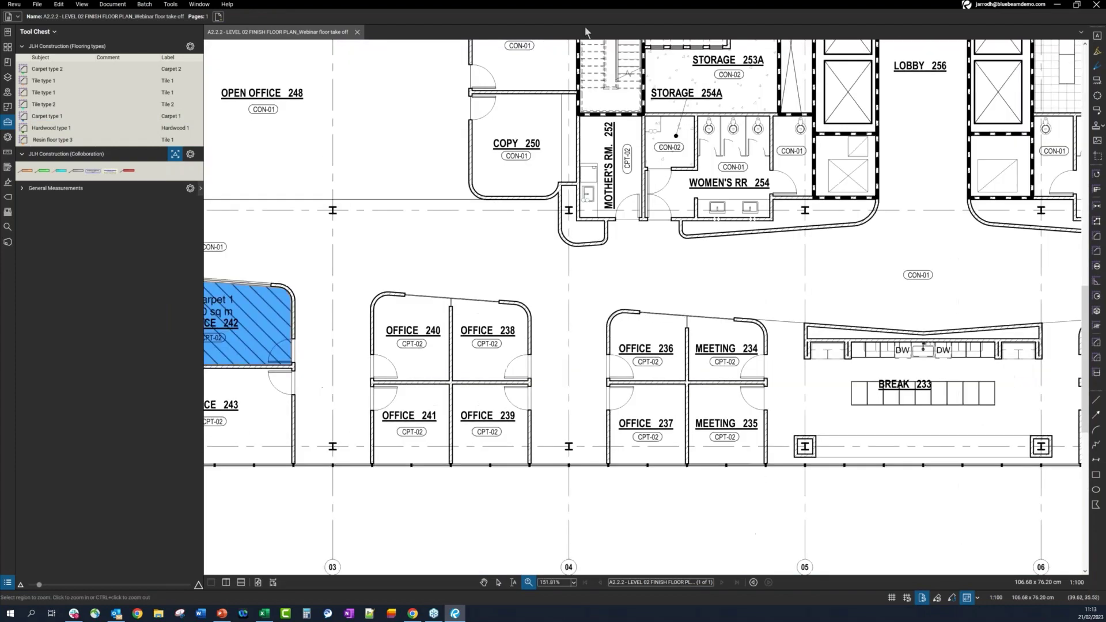
scroll(582, 105, up, 5)
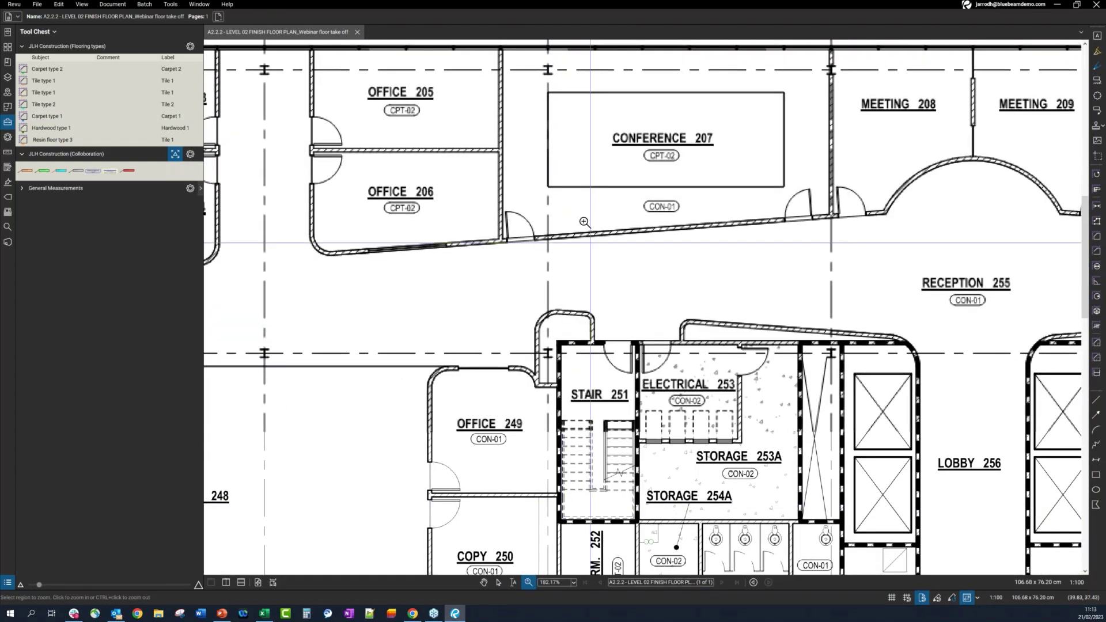
Step: Measure Office 205 as a Tile type 1 area take-off of 21 sq m
click(45, 81)
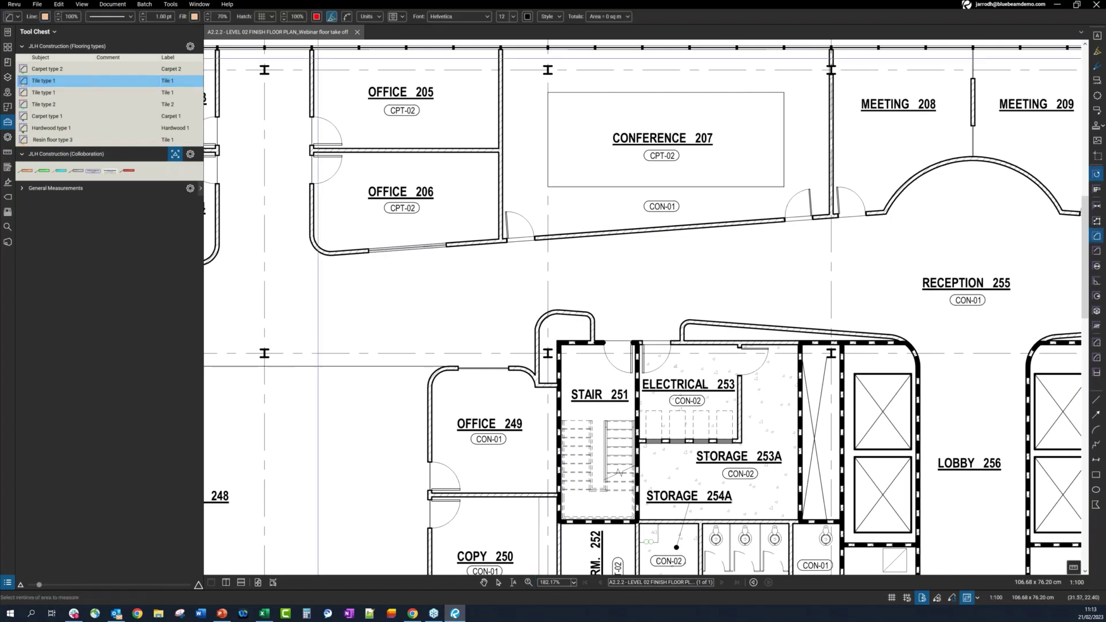
click(313, 50)
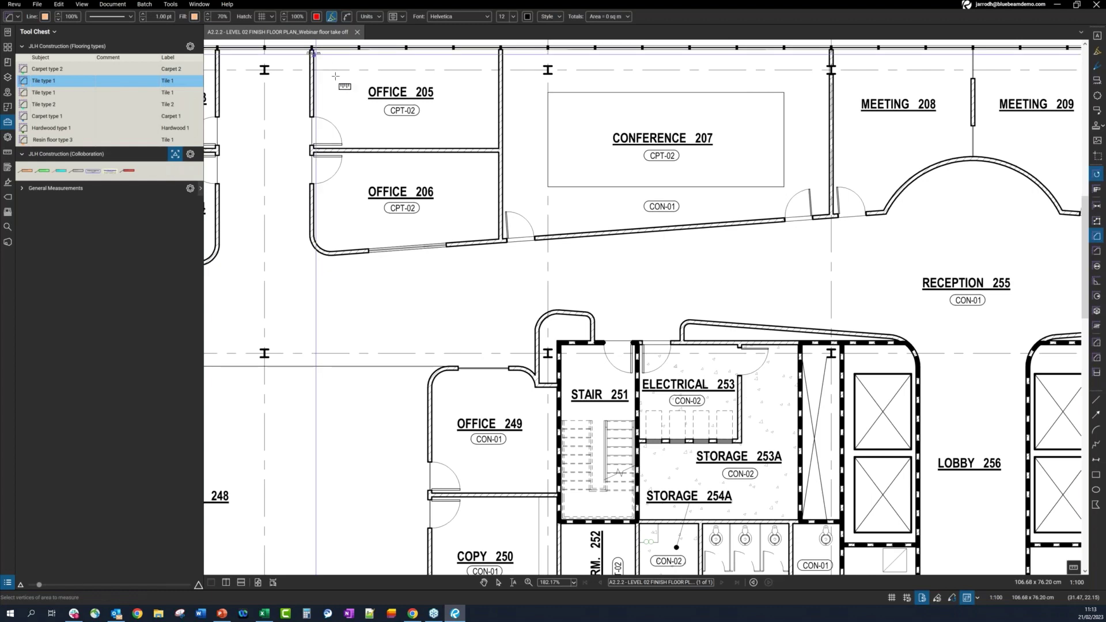
click(493, 51)
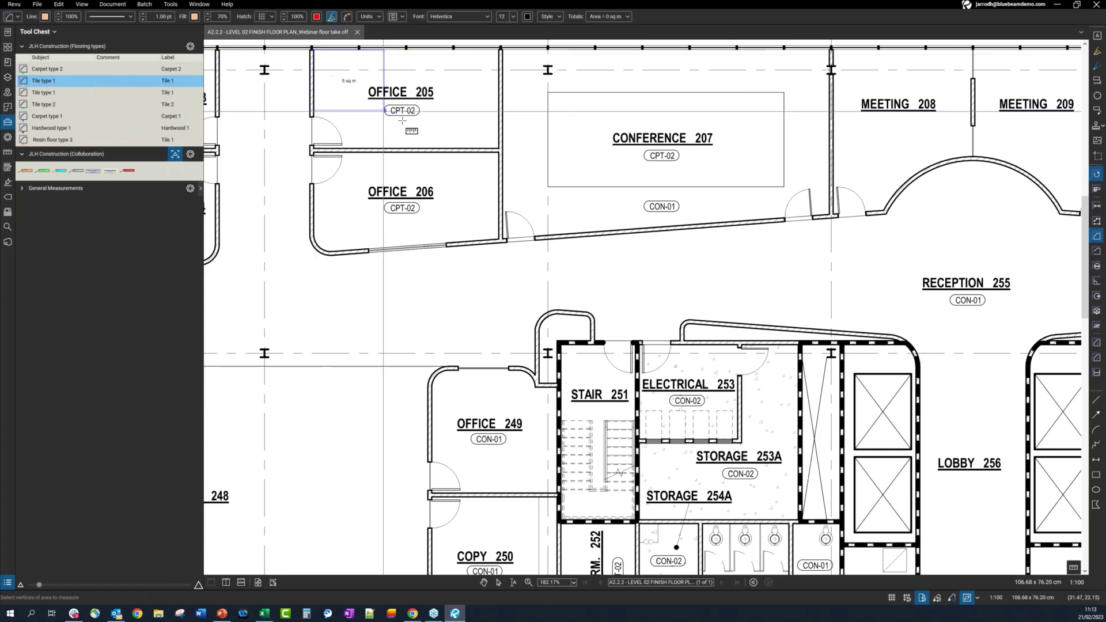
double_click(500, 149)
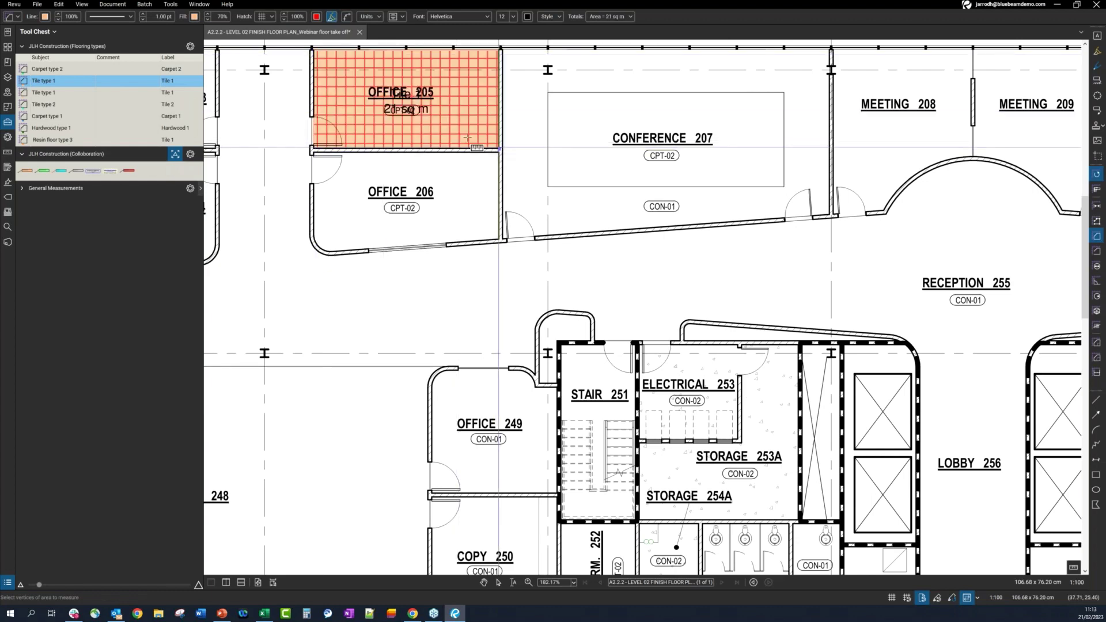
Step: Move the Tile 1 label below the Office 205 room name
click(498, 584)
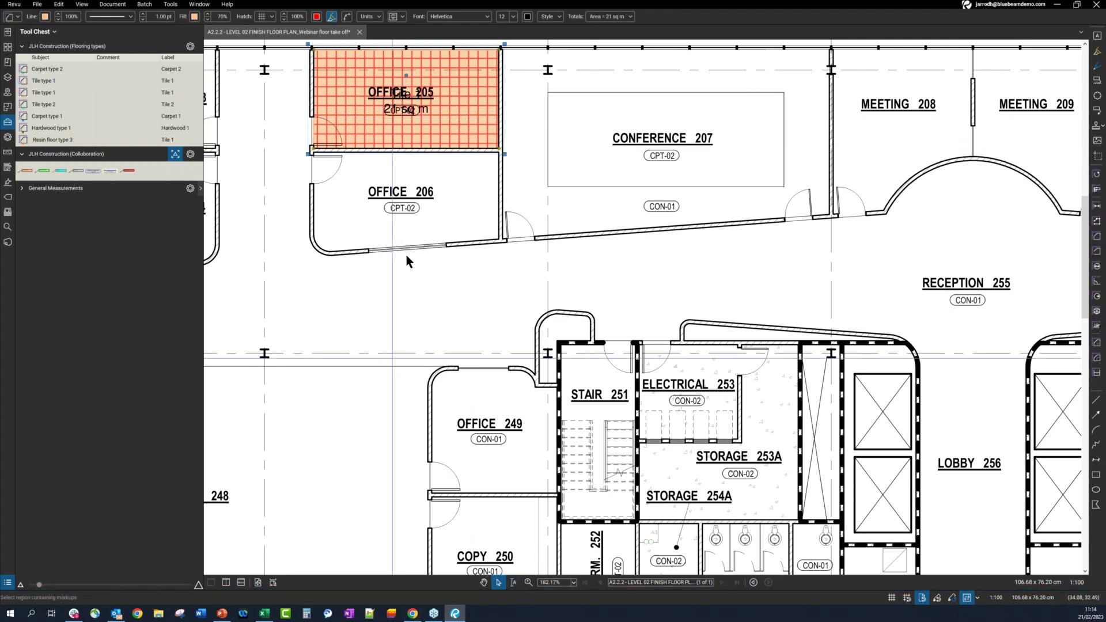
click(415, 107)
drag(414, 106, 390, 109)
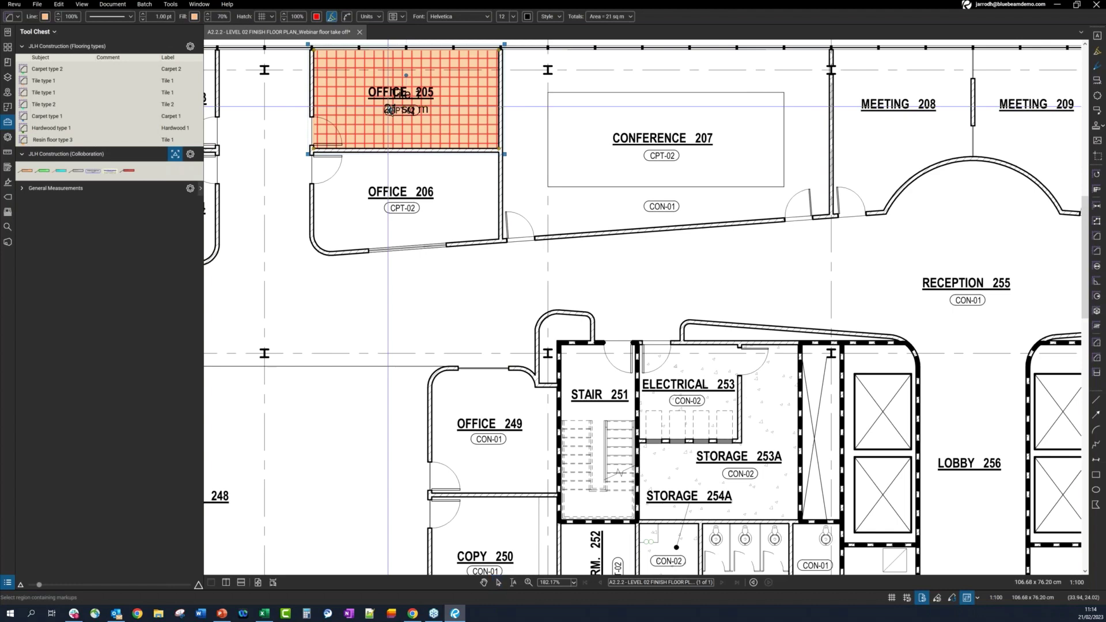
key(Escape)
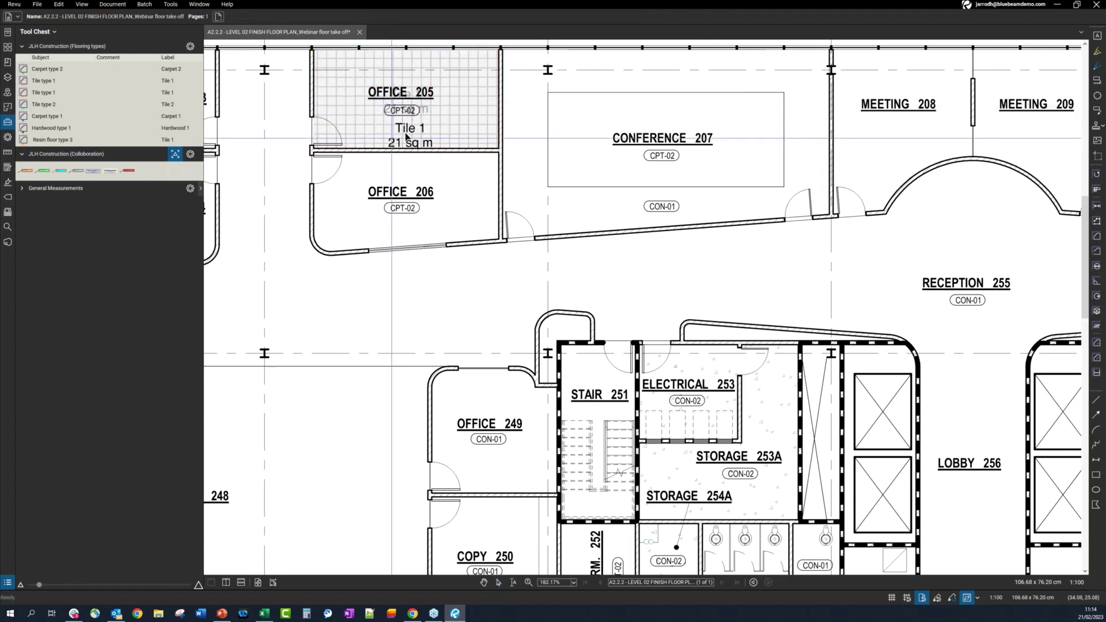
mouse_move(406, 136)
mouse_down()
mouse_move(442, 115)
mouse_move(425, 135)
mouse_move(334, 115)
mouse_move(329, 68)
mouse_move(347, 168)
mouse_move(395, 130)
mouse_up()
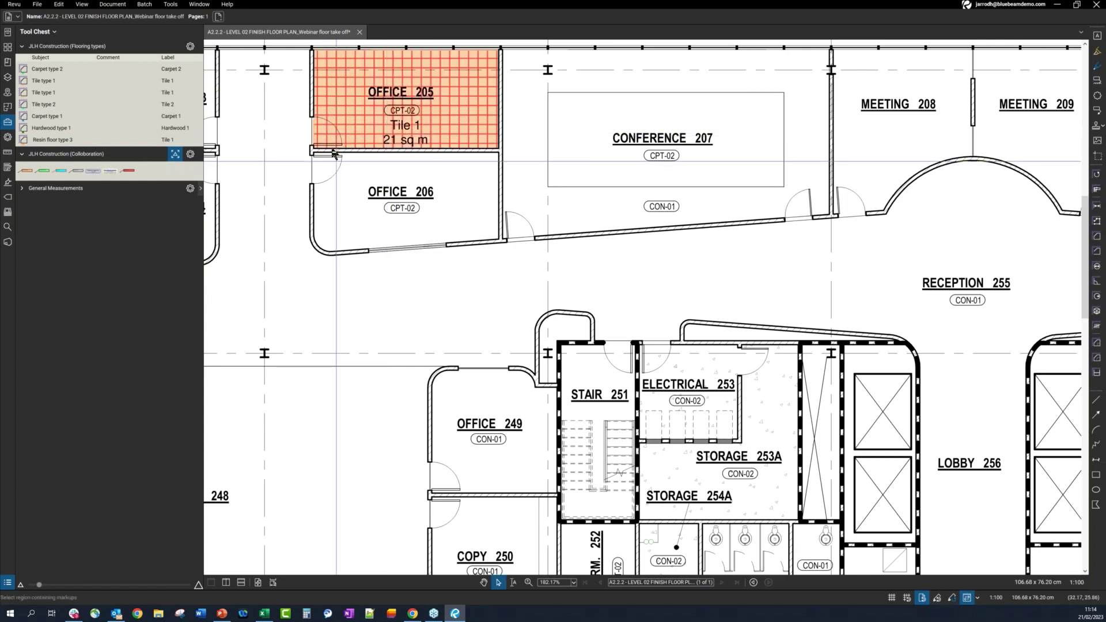
Step: Measure Meeting 210 as a Carpet type 1 area of 27 sq m
click(70, 119)
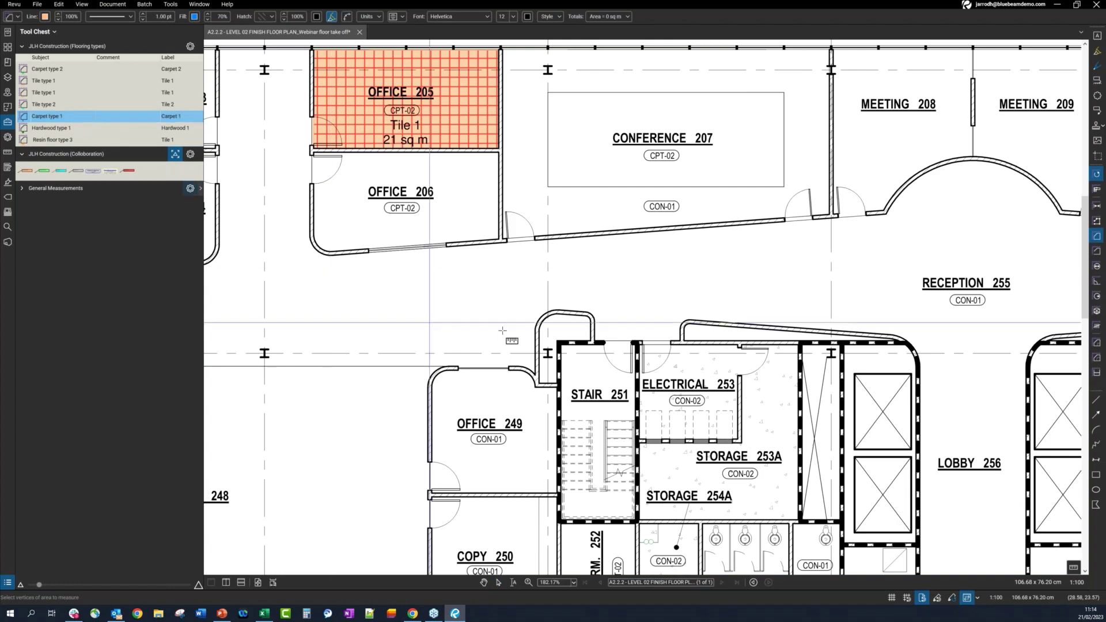
scroll(893, 124, right, 10)
scroll(893, 124, up, 2)
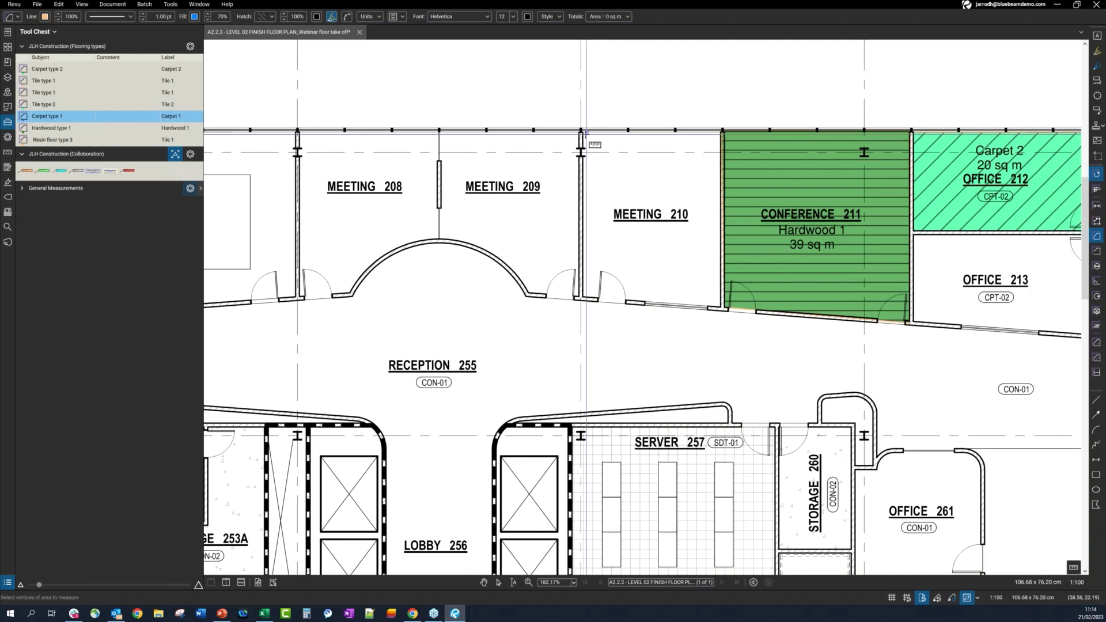
click(582, 131)
click(719, 307)
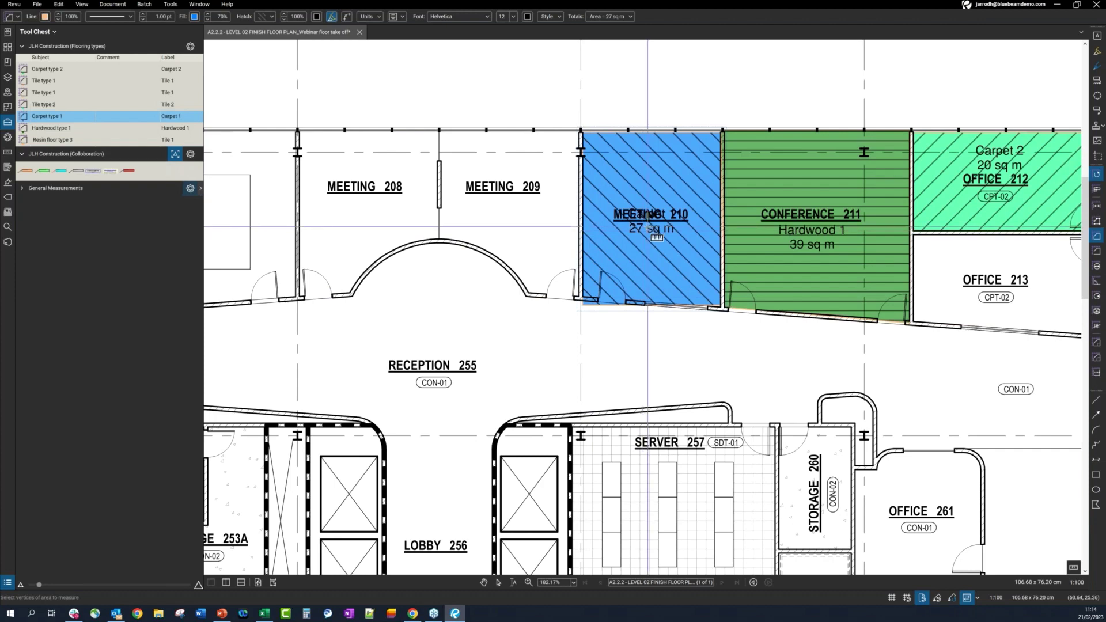
Step: Move the Carpet 1 label clear of the room name and bring the quantity table into view
click(499, 582)
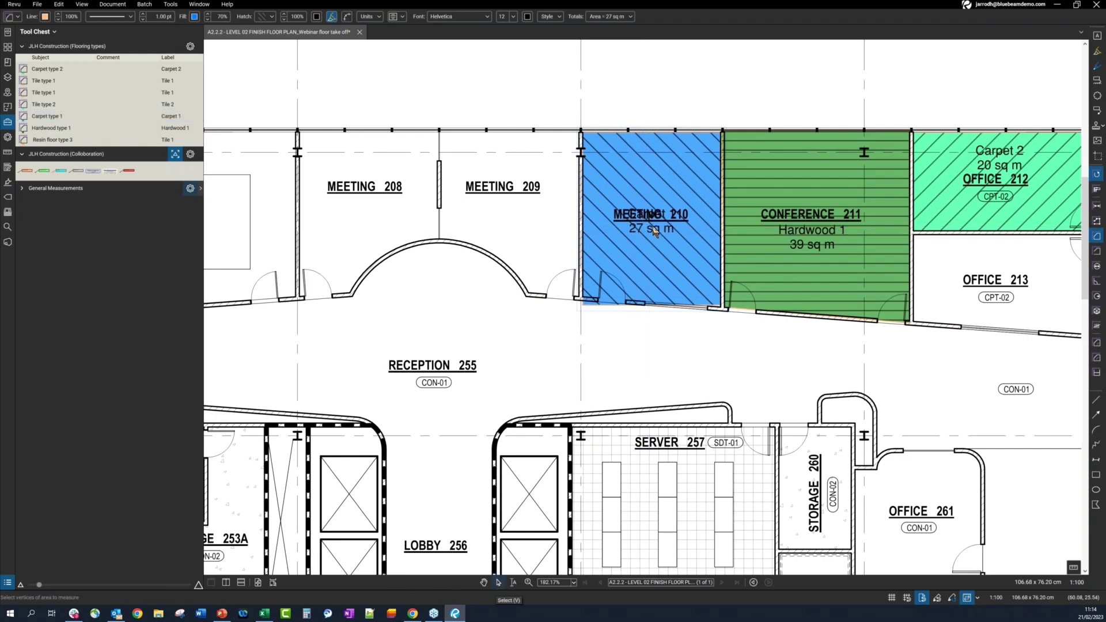
click(637, 230)
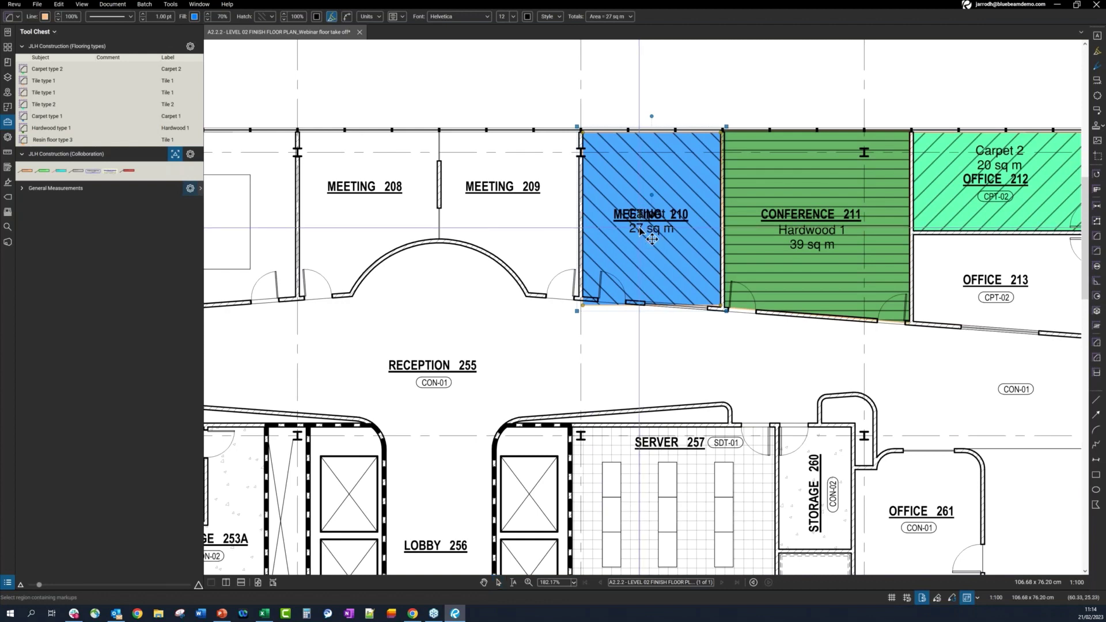
drag(641, 230, 640, 254)
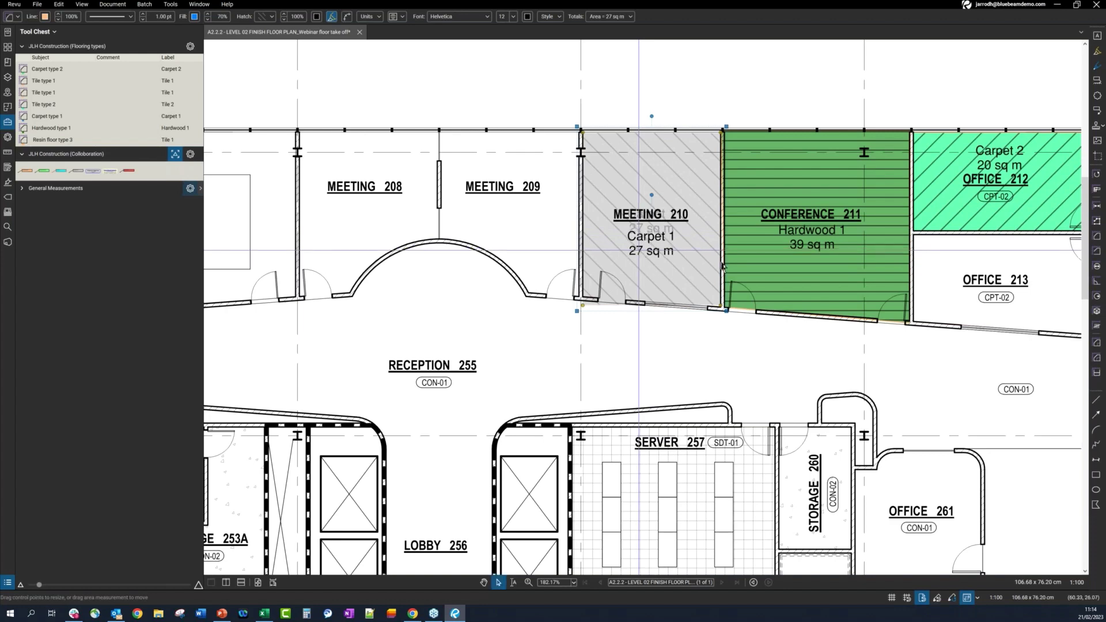
click(710, 76)
scroll(726, 121, down, 5)
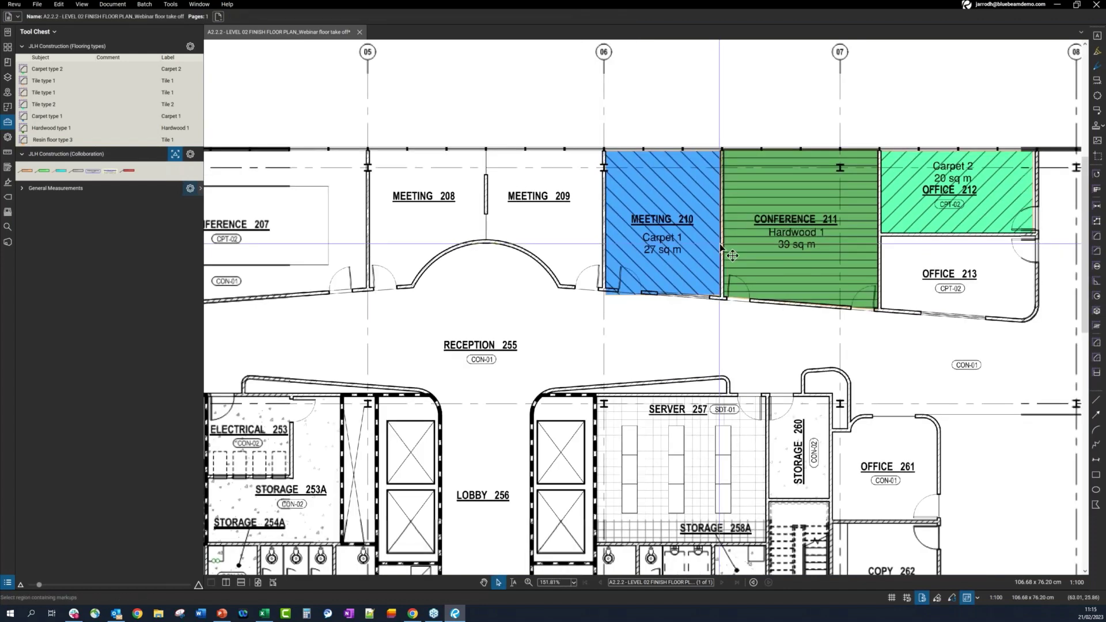
drag(934, 138, 862, 230)
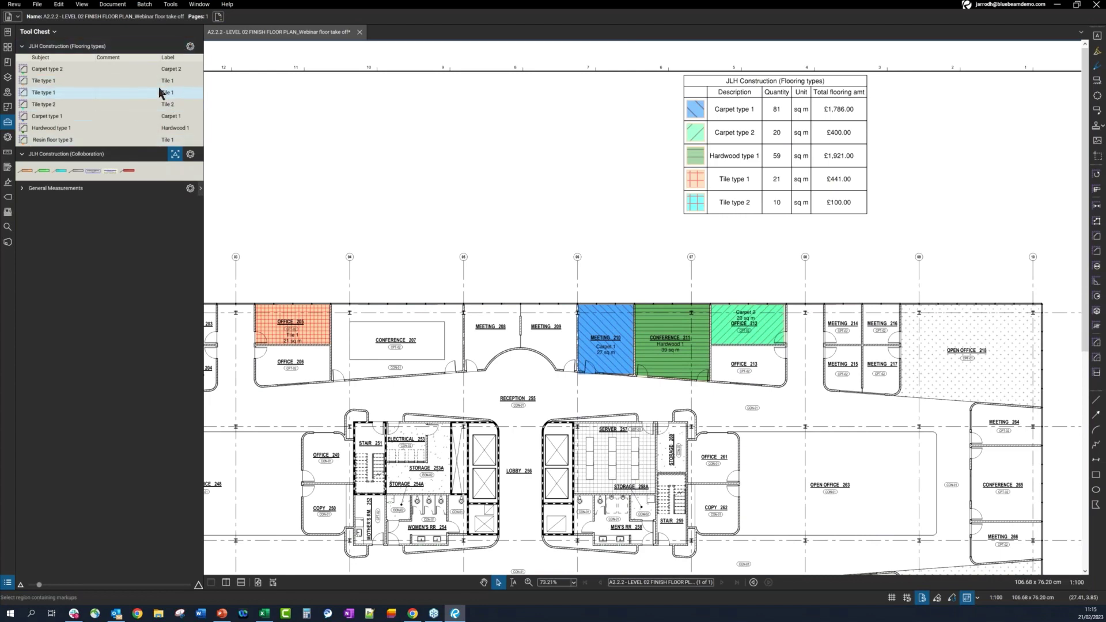
Step: Show the Legend options for the JLH Construction (Flooring types) tool set
click(190, 46)
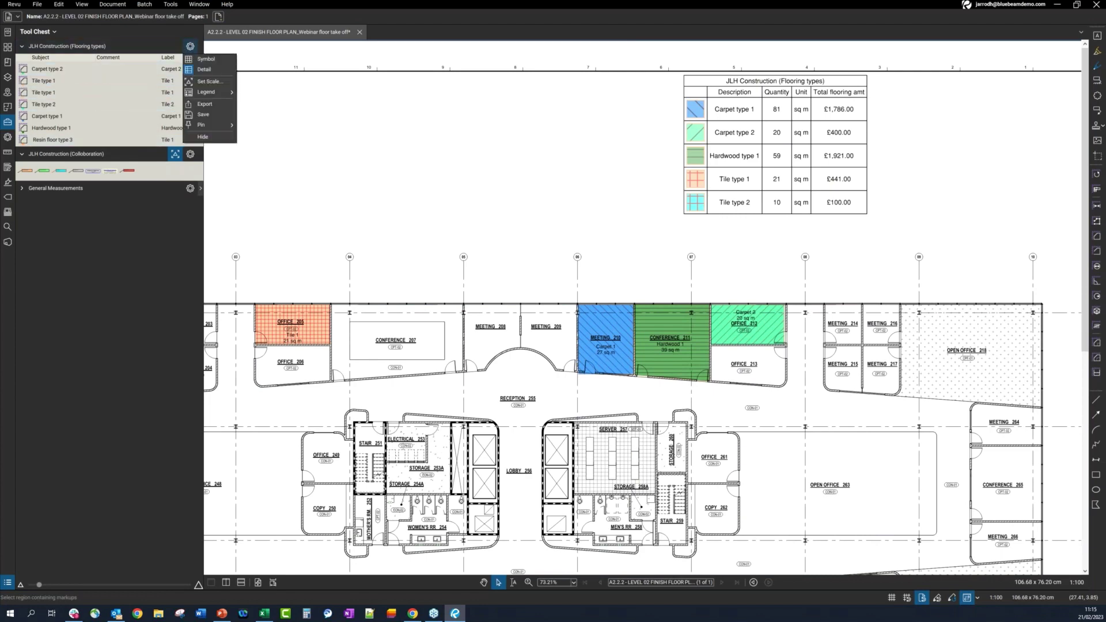
mouse_move(216, 91)
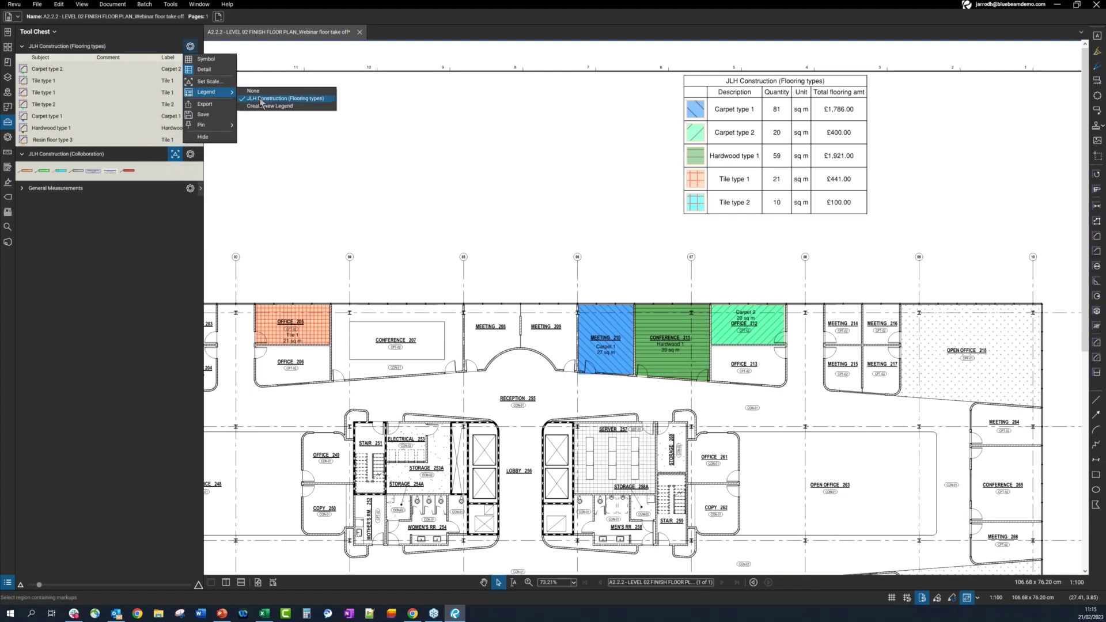
click(277, 107)
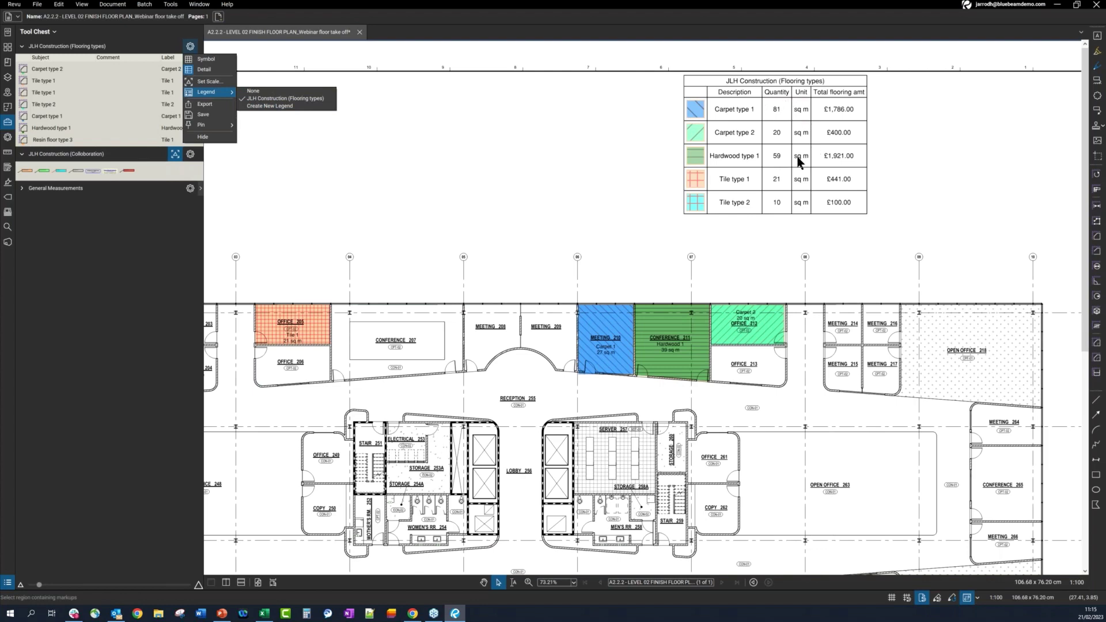
Step: Close the tool set options and show the Markups List with flooring totals beneath the plan
click(887, 154)
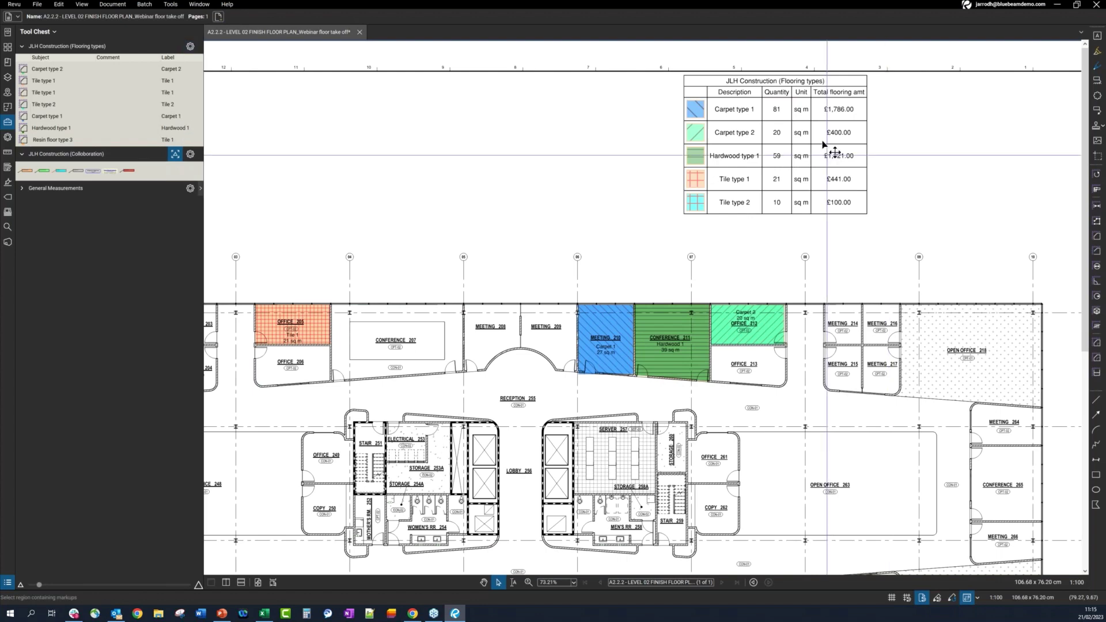
click(7, 582)
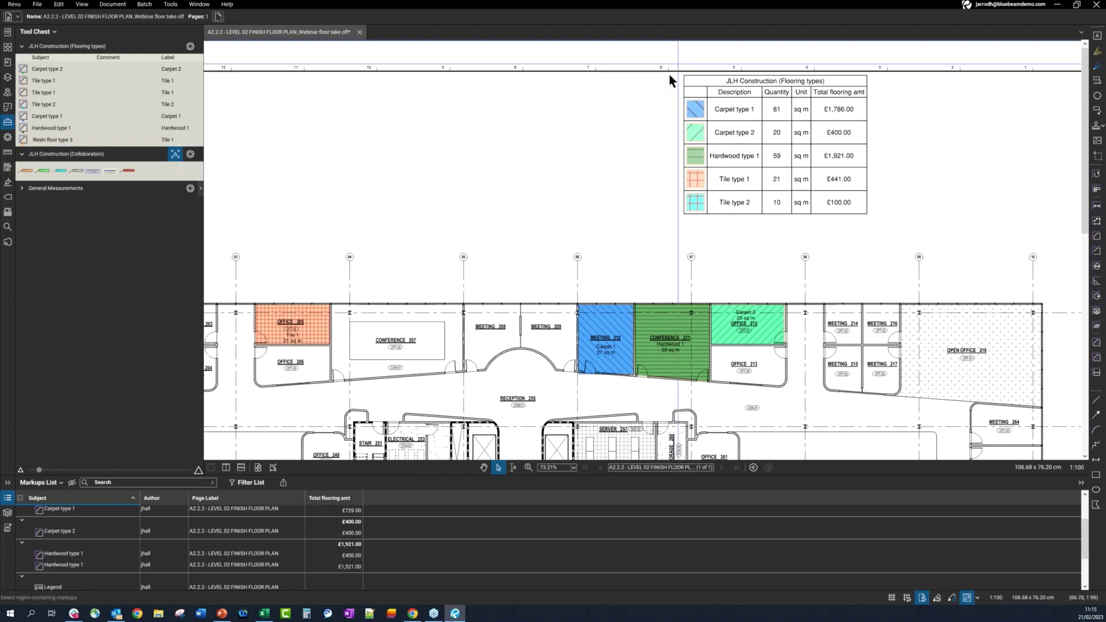
Step: Switch to Chrome's ABC Construction Org Admin page showing the Add New User dialog
click(414, 614)
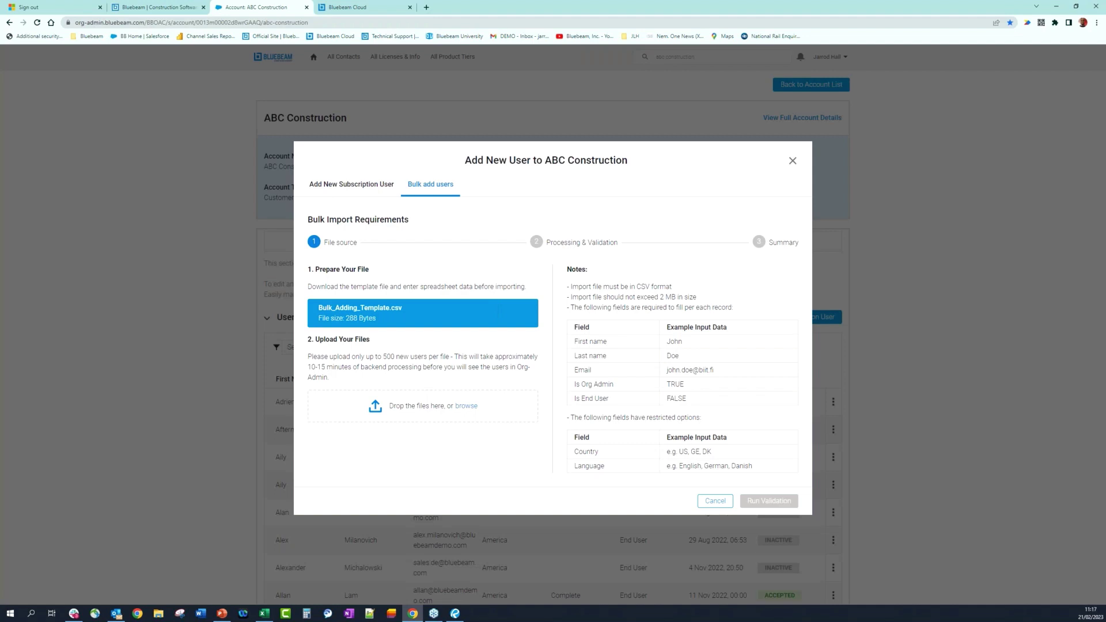
Step: Review the single-user subscription form and its permissions, return to Bulk add users, then bring up the Excel template
click(366, 184)
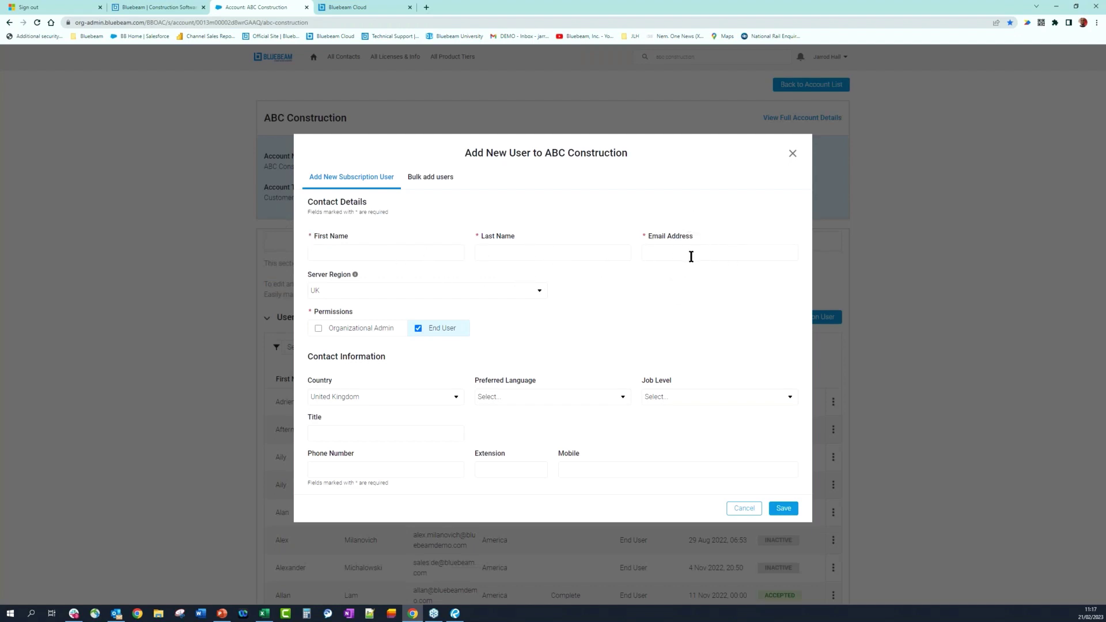
mouse_move(363, 327)
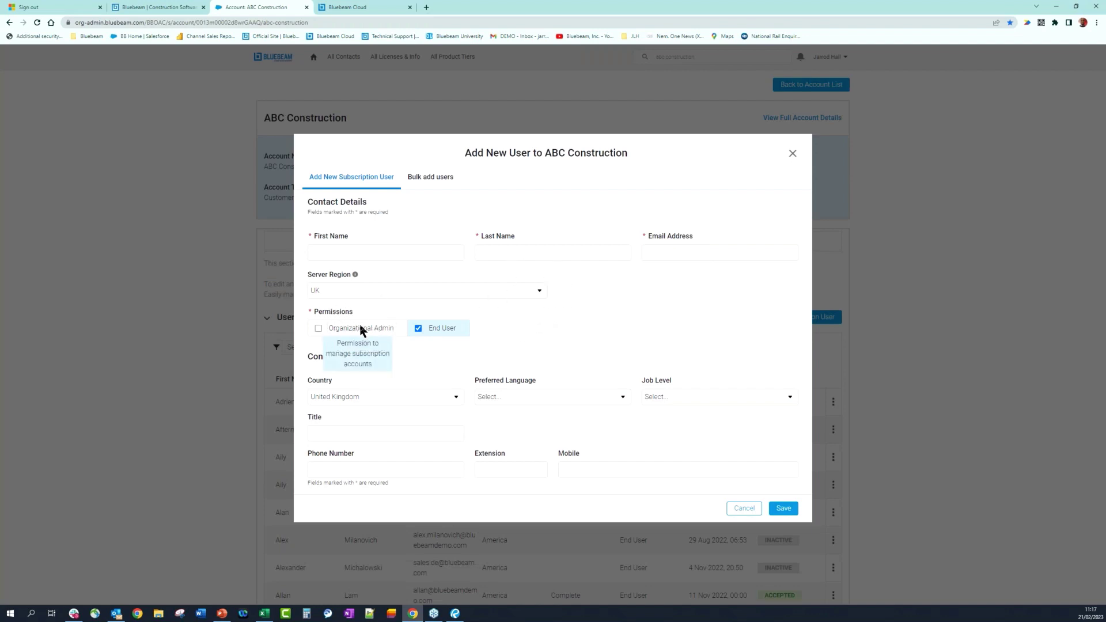
mouse_move(438, 329)
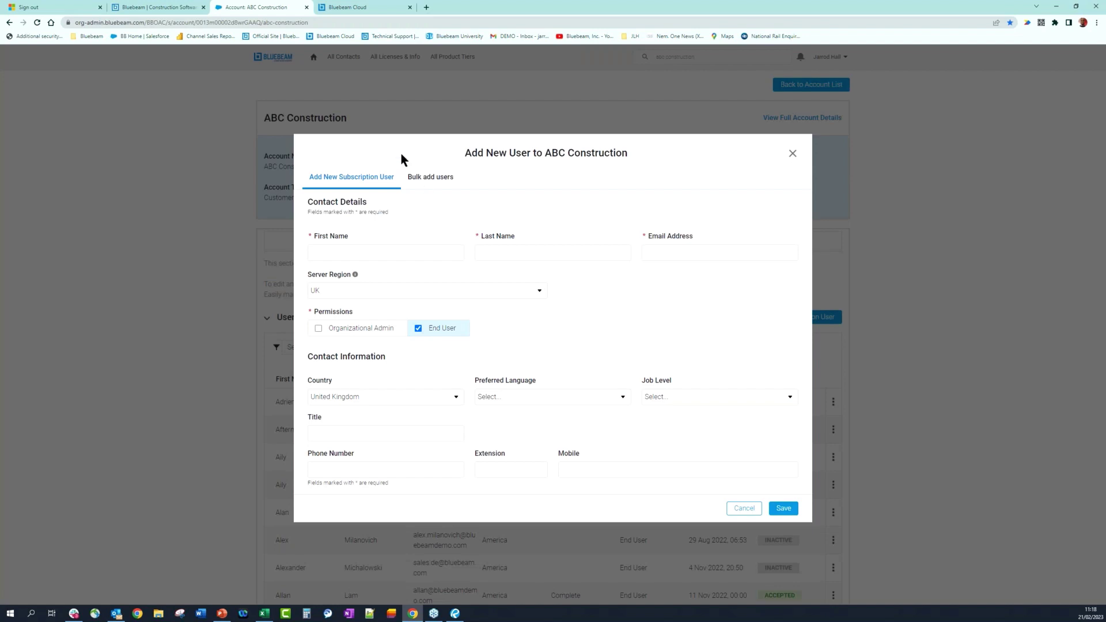
click(431, 184)
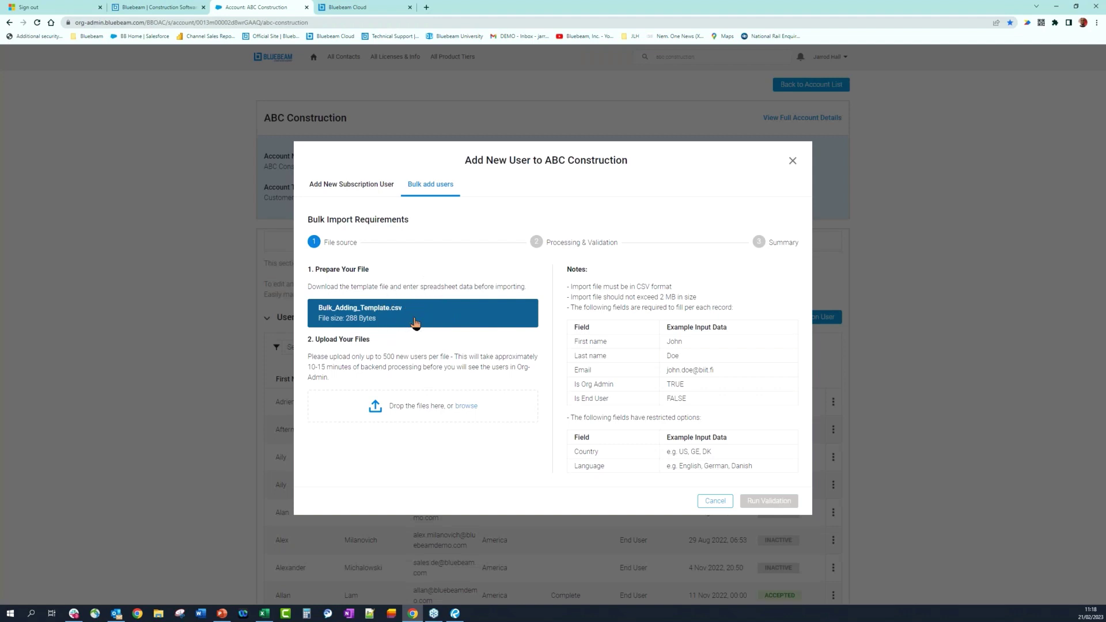
click(265, 614)
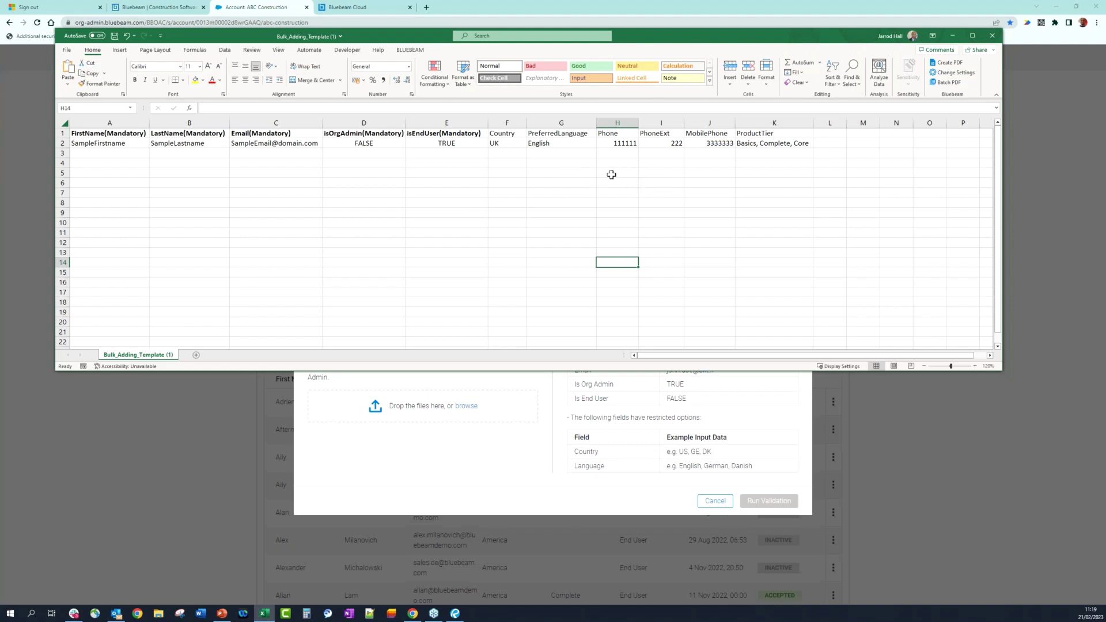
Step: Minimise the Bulk_Adding_Template (1) workbook to return to the bulk add users dialog
click(952, 35)
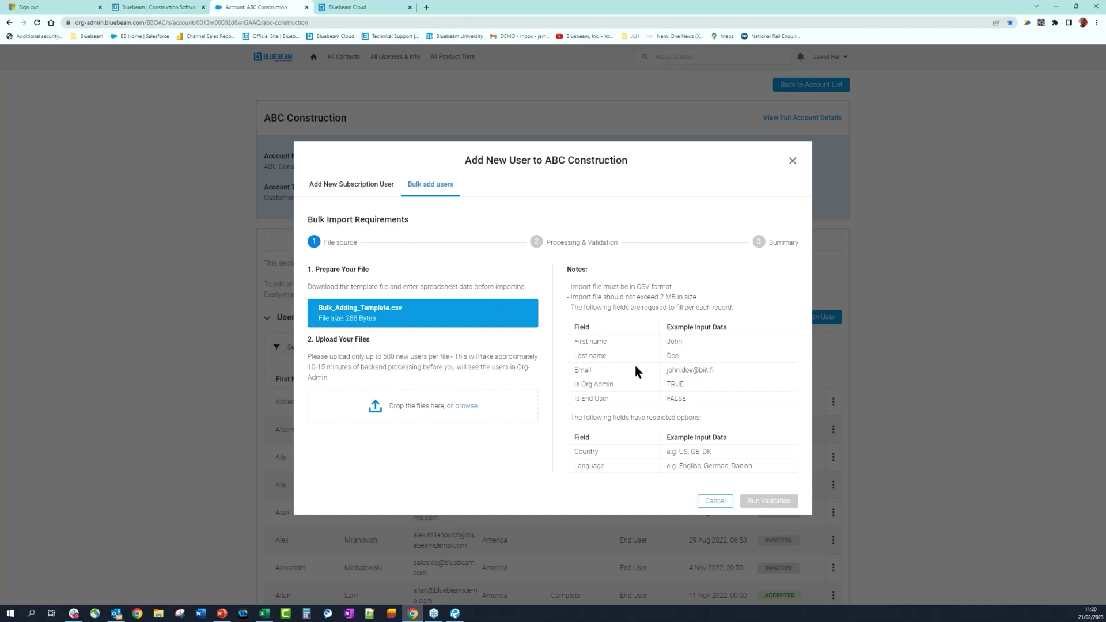
Step: Leave the bulk-upload view and switch to the single Add New Subscription User form
click(766, 505)
click(344, 367)
click(526, 375)
click(356, 189)
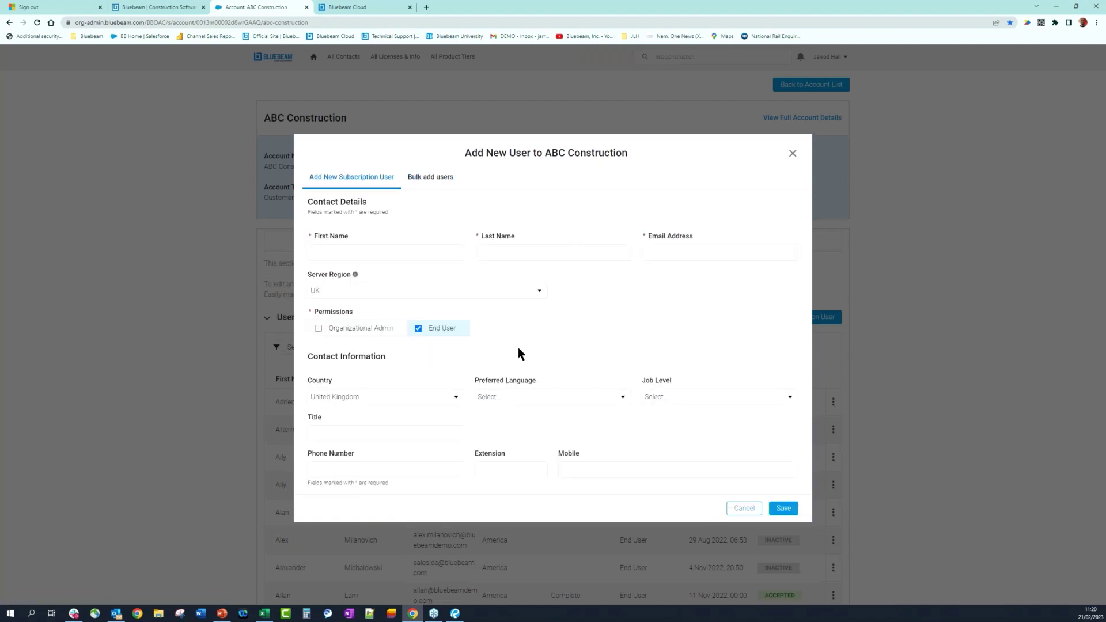
Step: Return to the Bulk add users tab to show the CSV import requirements and upload area
click(437, 182)
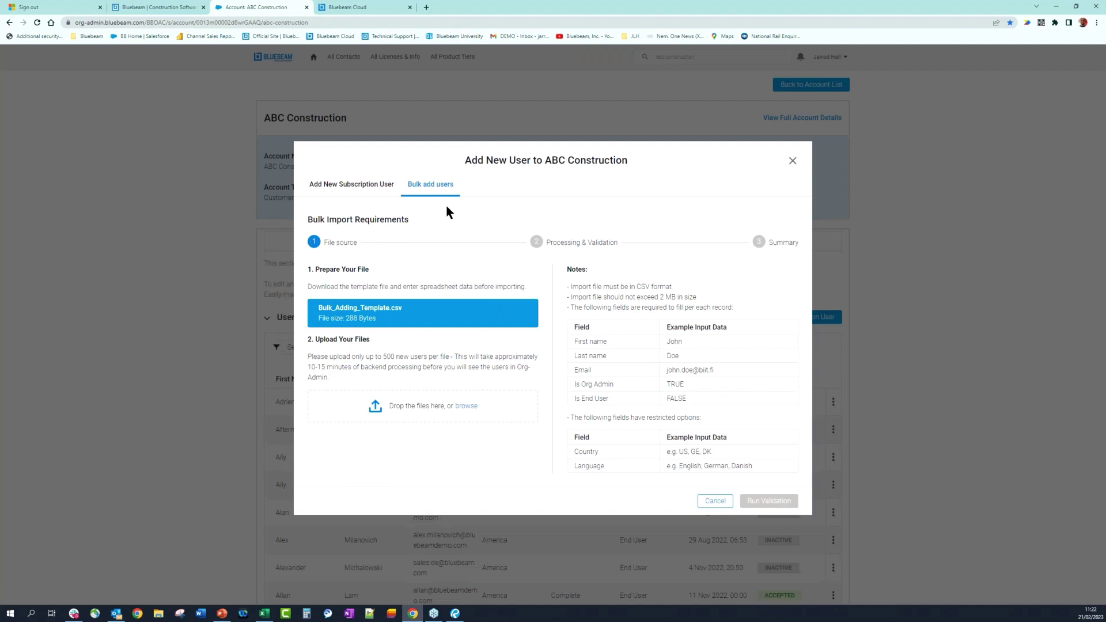
click(447, 207)
Step: Switch to the Bluebeam Cloud tab showing JH Construction's eight published drawings
click(359, 8)
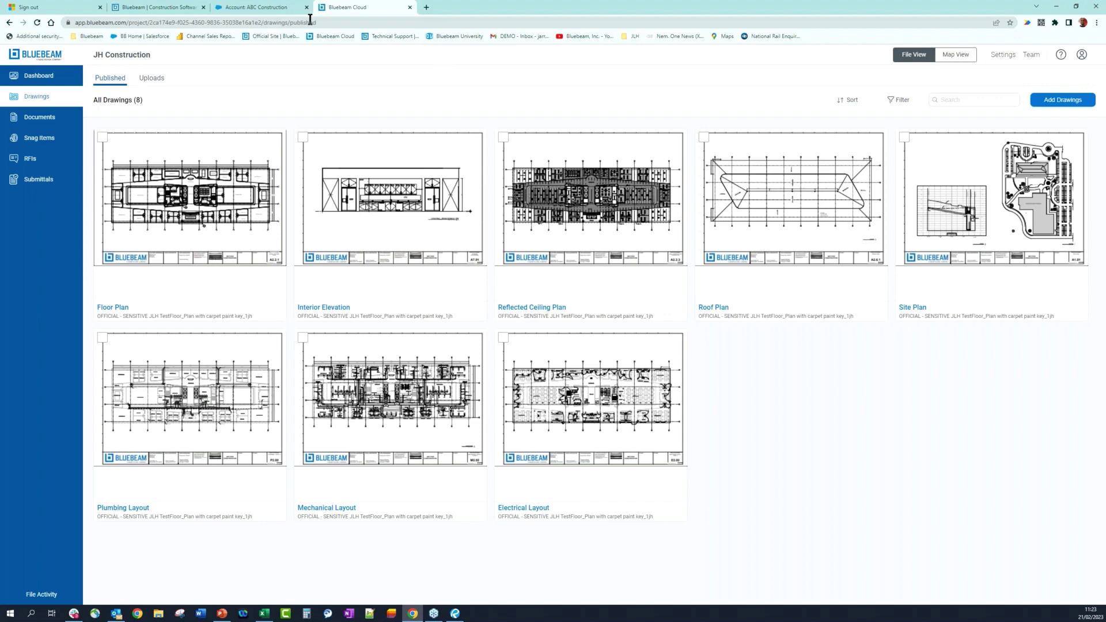
Step: View the Log In options on the bluebeam.com UK homepage, then return to JH Construction's drawings
click(163, 8)
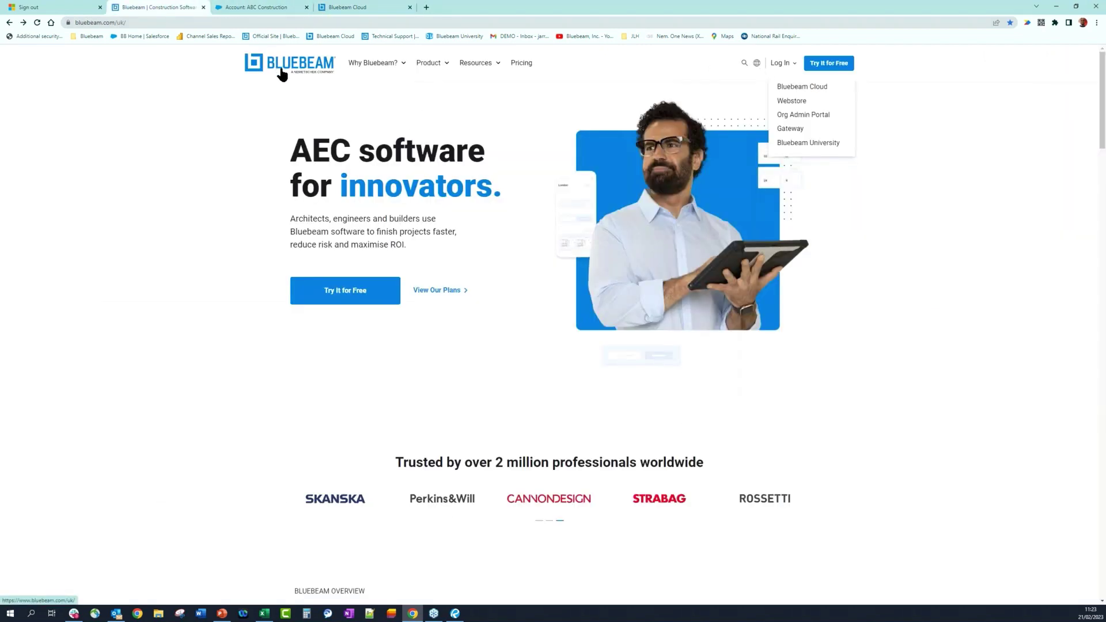
click(783, 64)
click(783, 64)
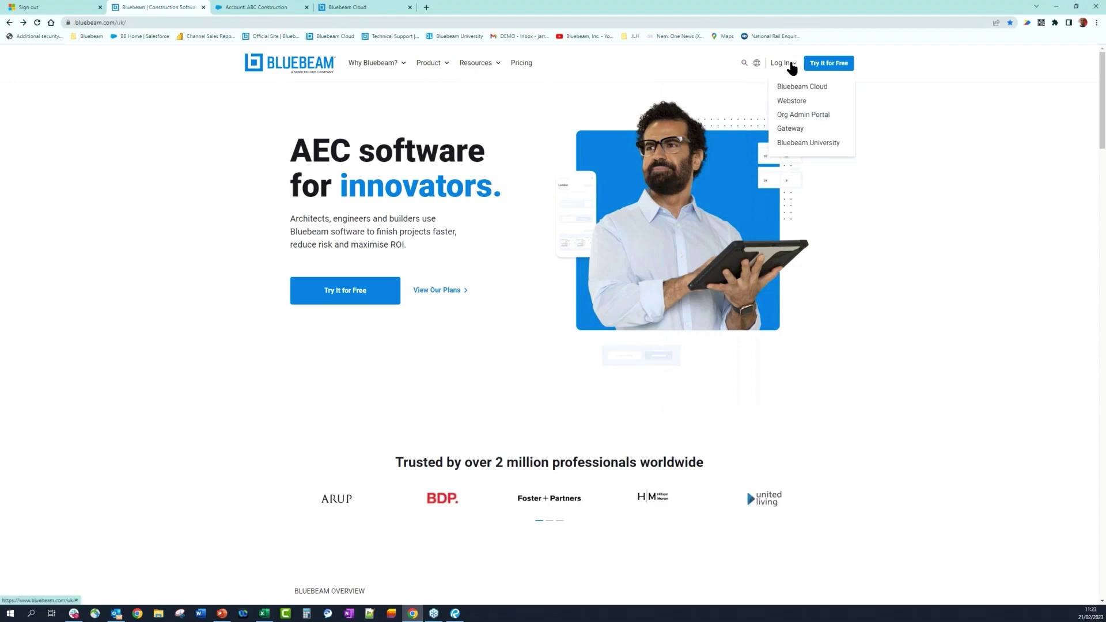
click(818, 91)
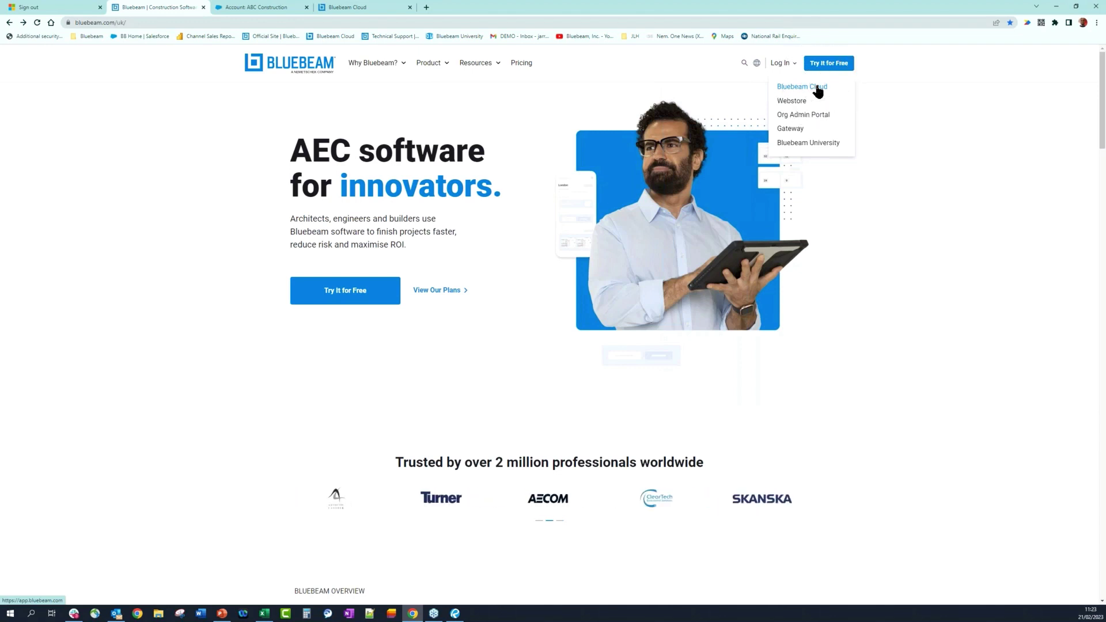
click(822, 119)
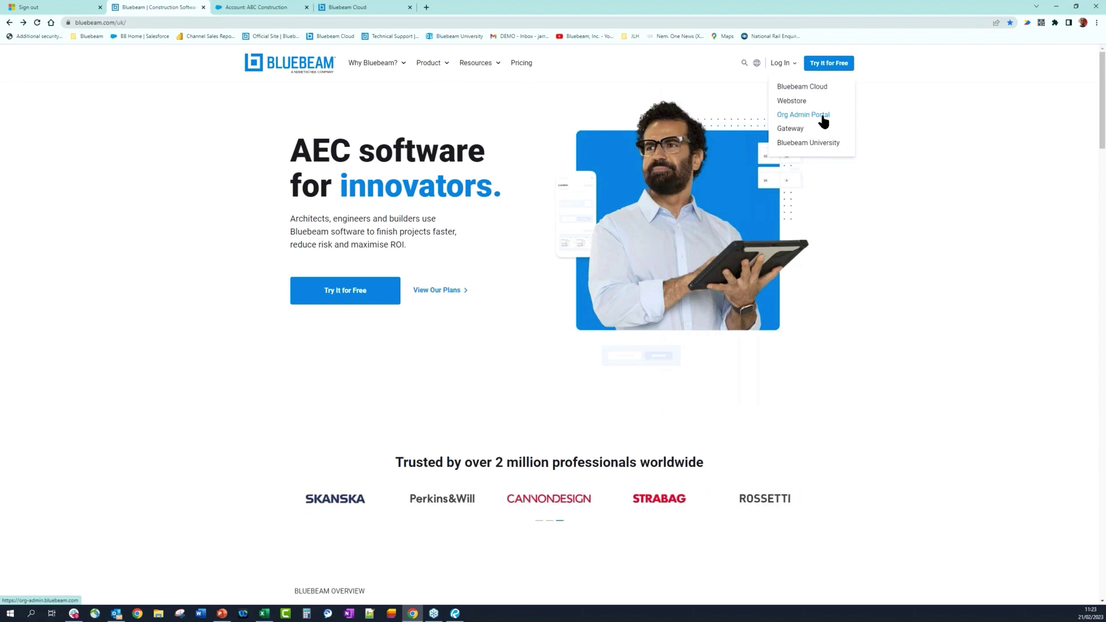
click(822, 119)
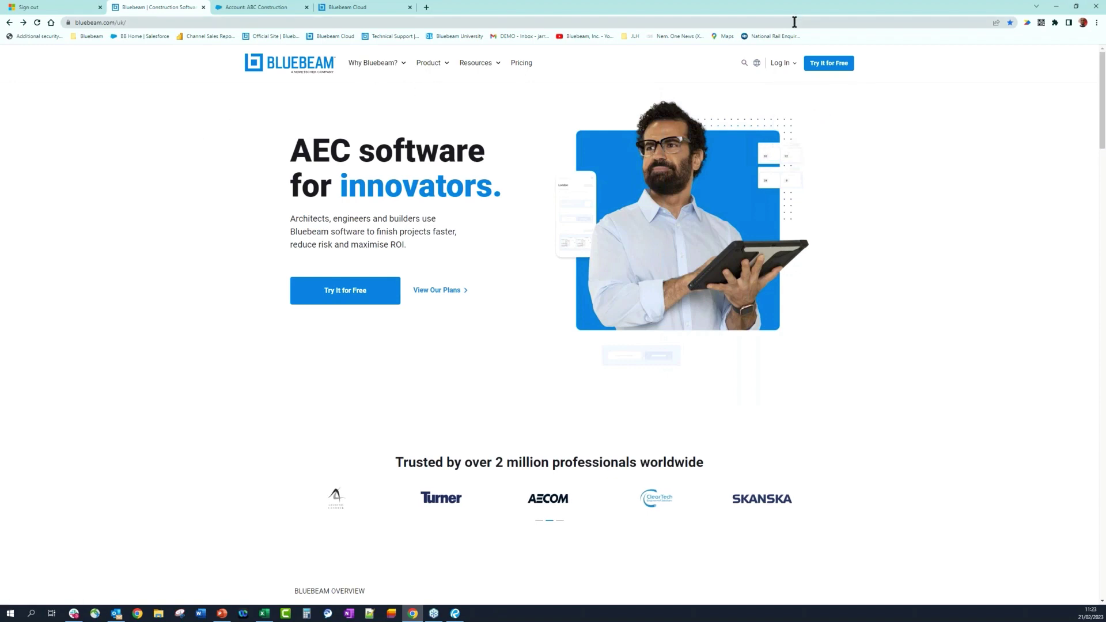
click(793, 65)
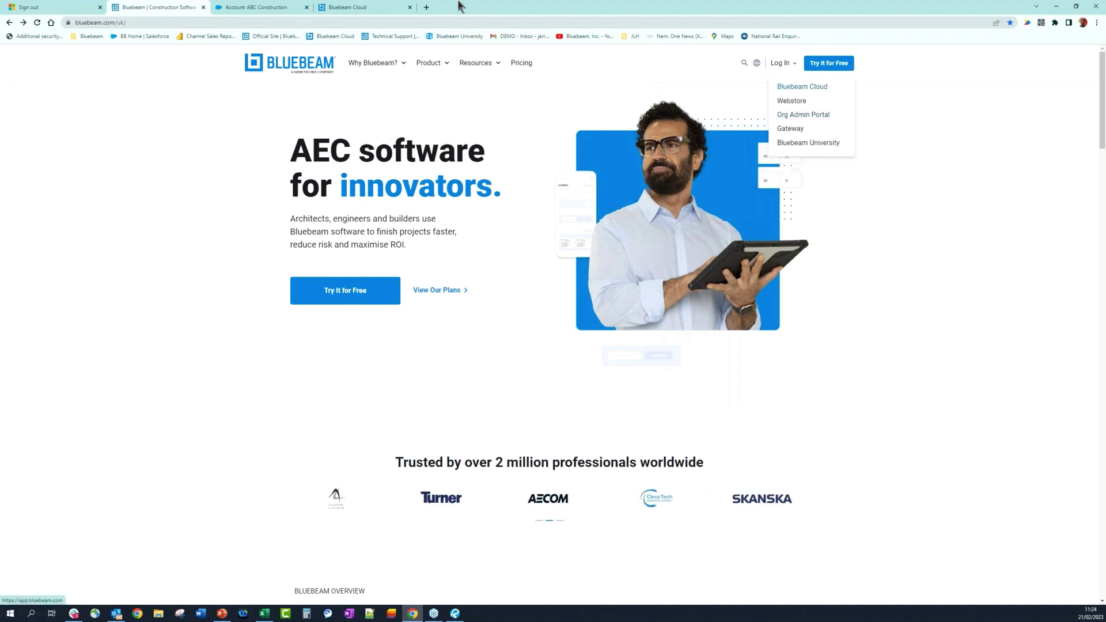
click(375, 6)
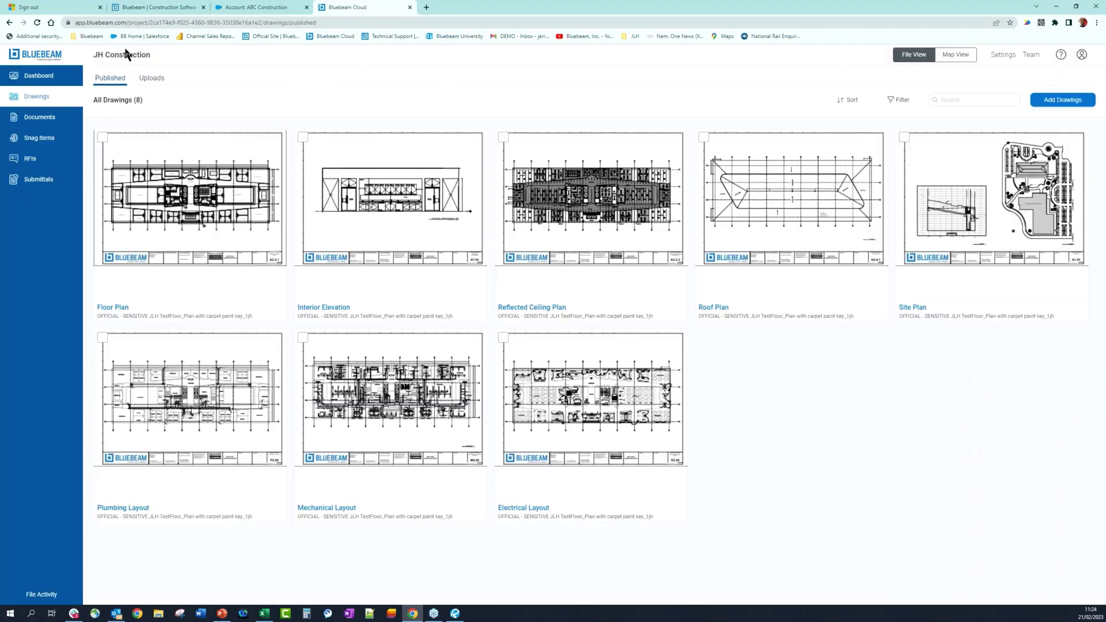
Step: Leave the JH Construction project for My Workspace via the Bluebeam logo
click(45, 59)
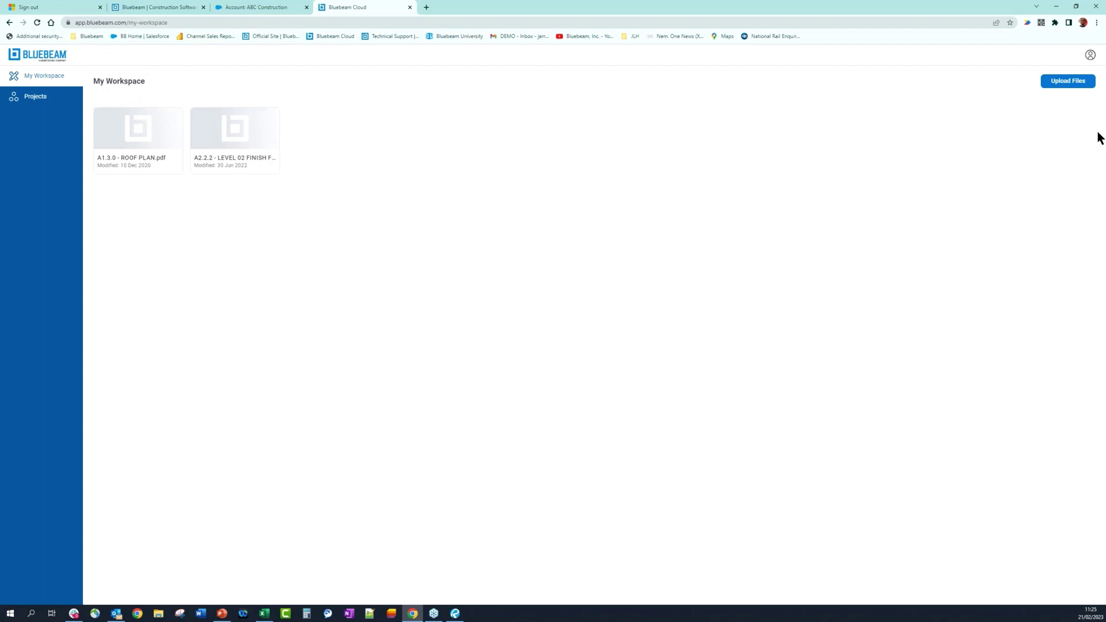
Step: Preview the A2.2.2 Level 02 finish plan, then open A1.3.0 - ROOF PLAN.pdf instead
click(1059, 90)
click(242, 141)
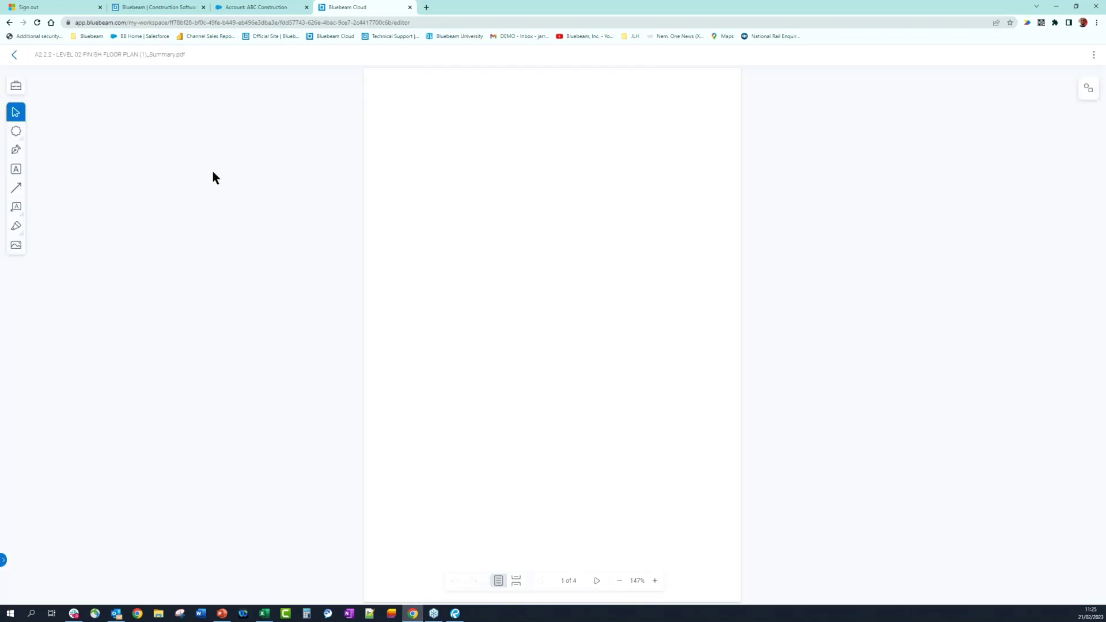
click(14, 56)
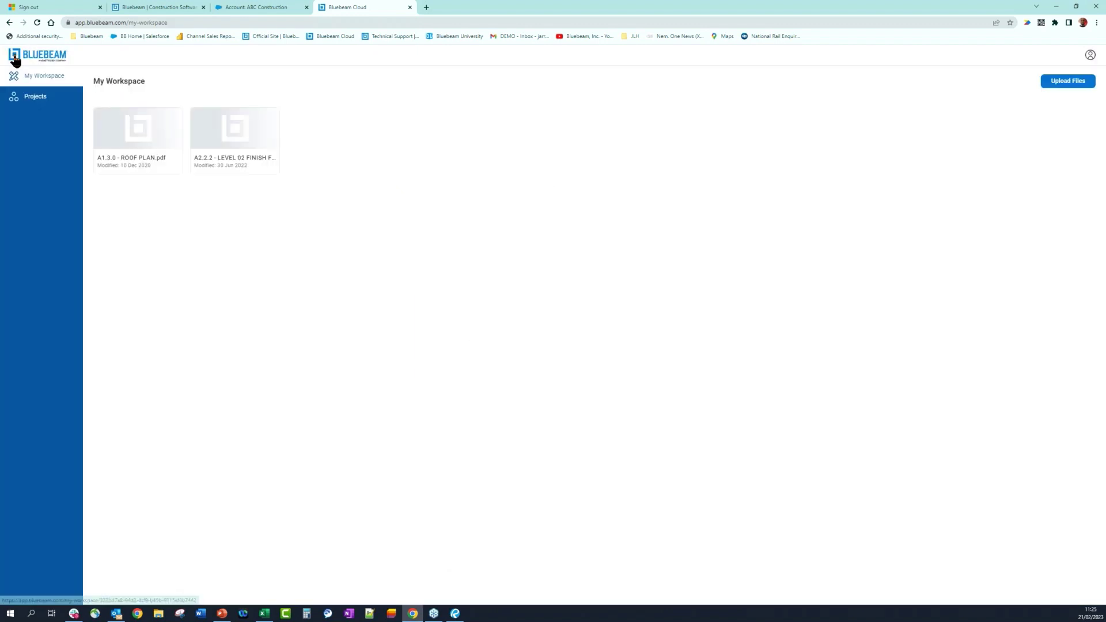
click(131, 157)
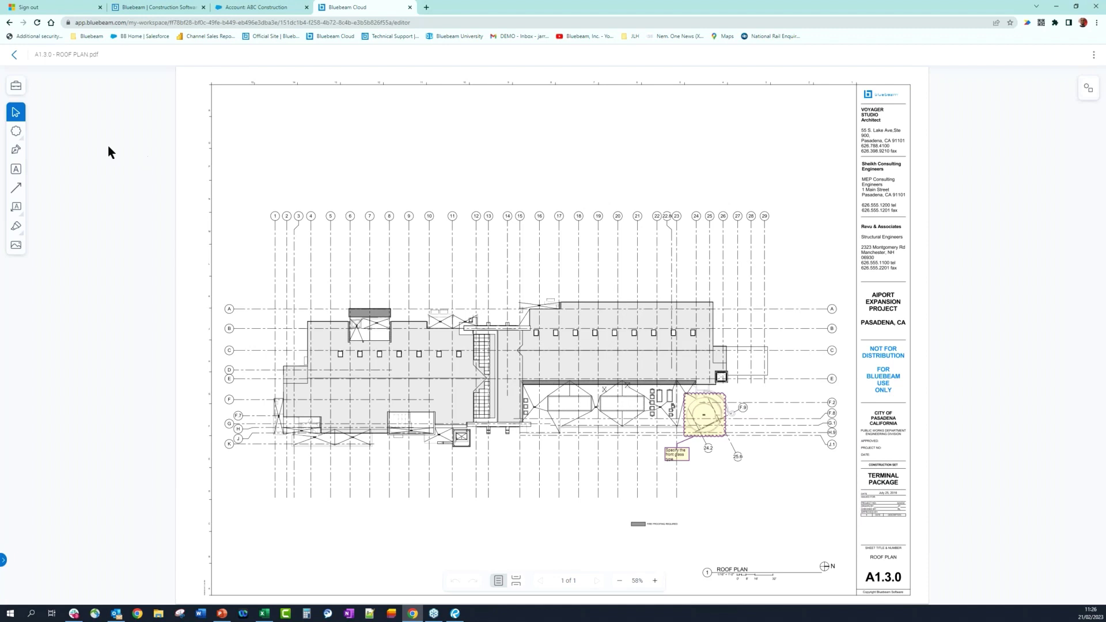
Step: Choose the Cloud+ markup from the Cloud and Call-out flyouts in the left toolbar
click(17, 205)
click(18, 205)
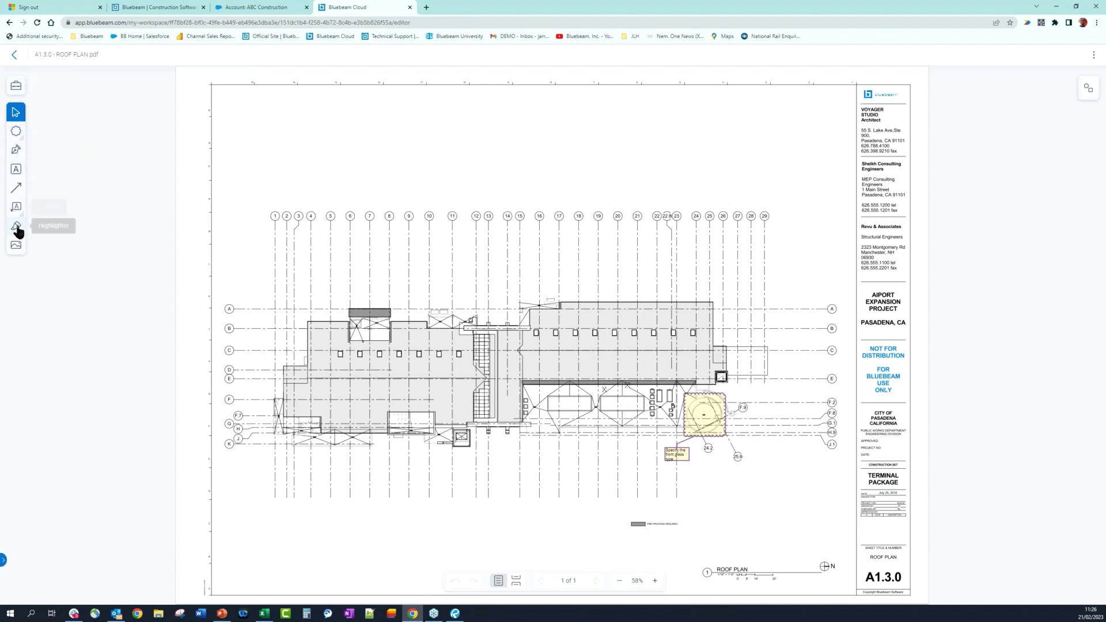
click(16, 134)
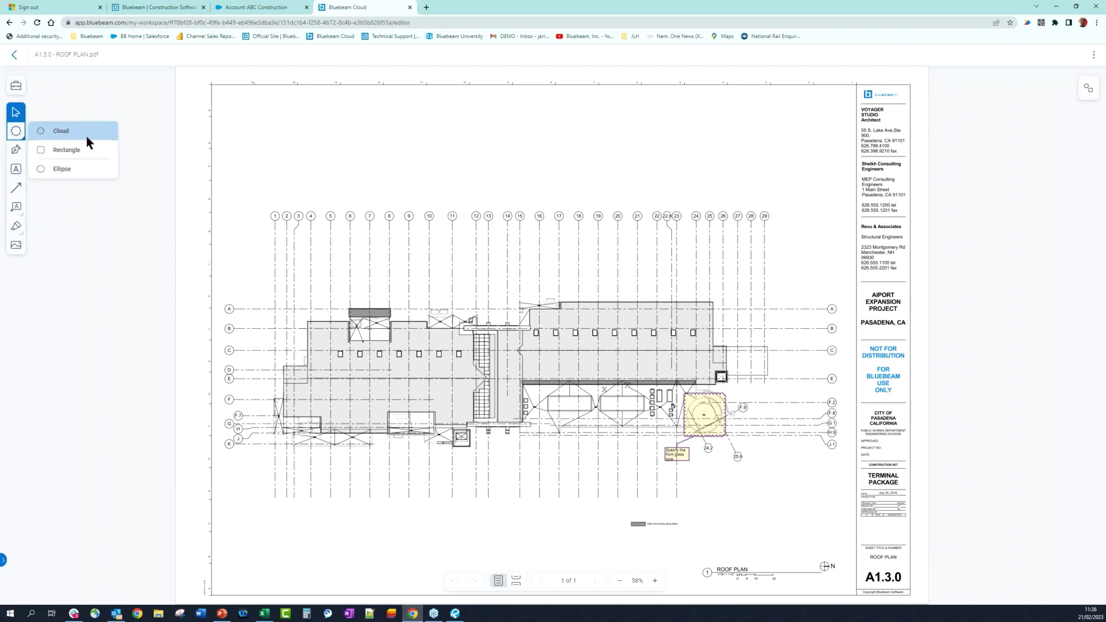
click(16, 211)
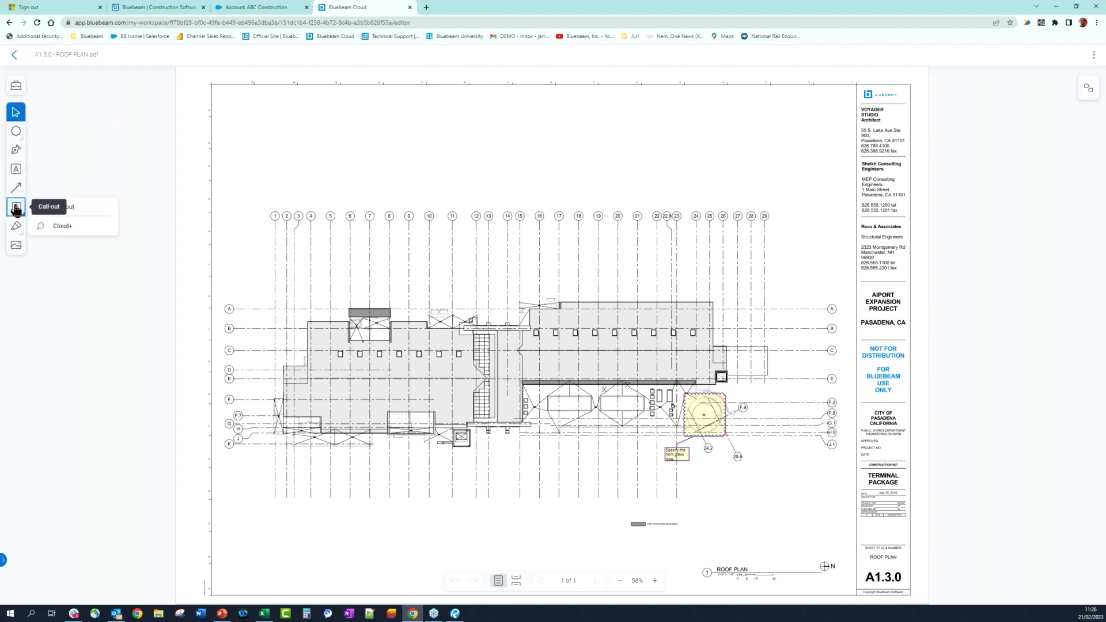
click(91, 208)
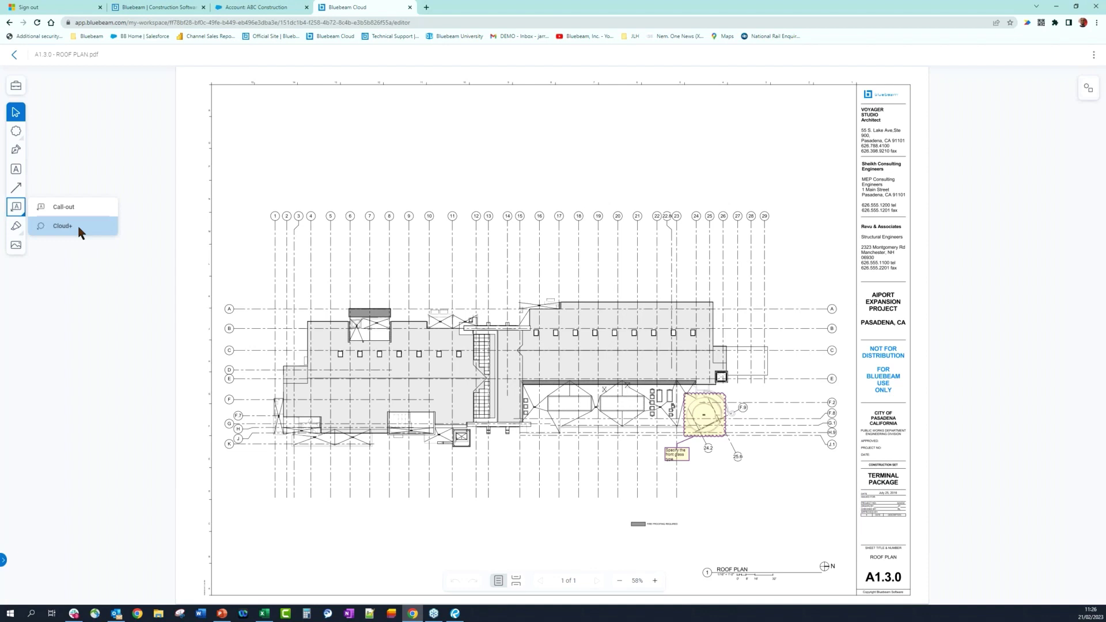
click(79, 231)
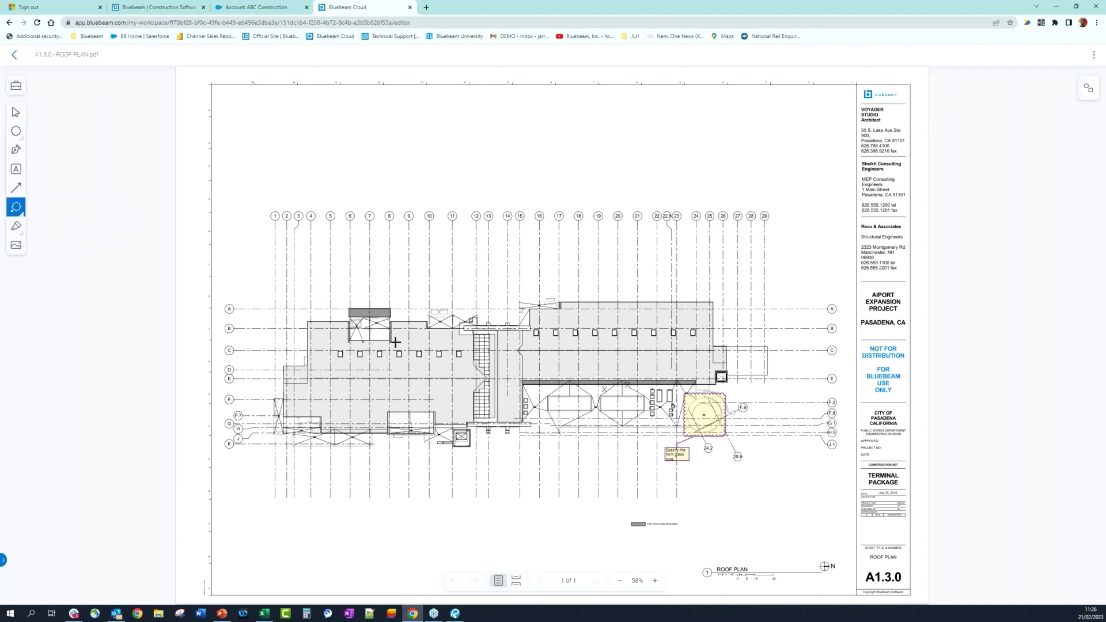
Step: Cloud the rooftop unit near grids 6–8/A–B and review the 'Is this correct' note's font and colour options
drag(396, 342, 344, 304)
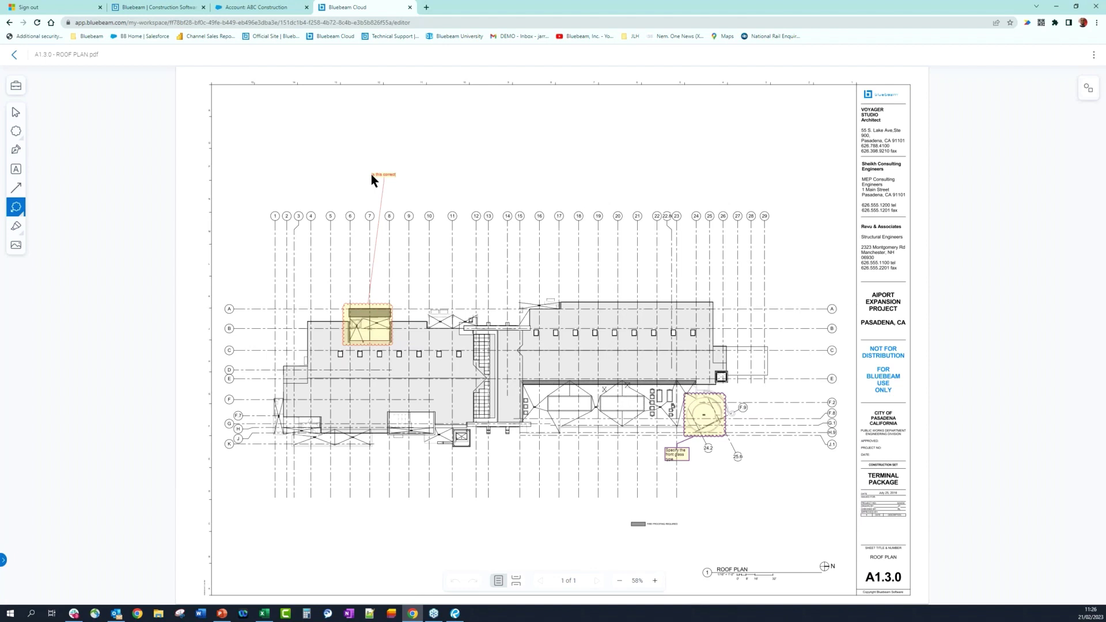
click(424, 172)
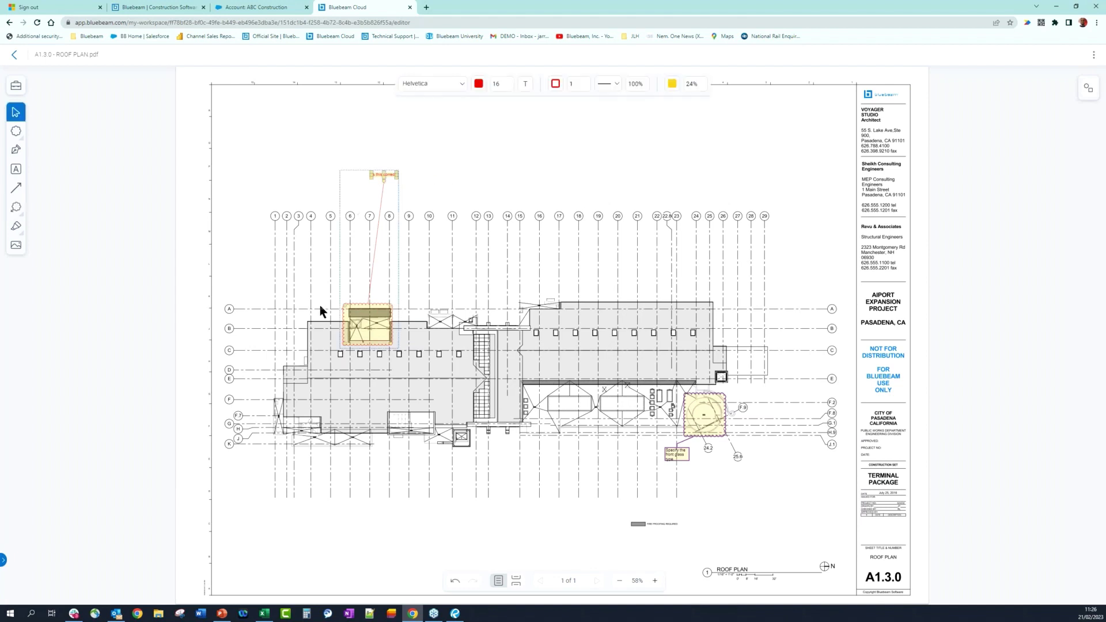
click(460, 88)
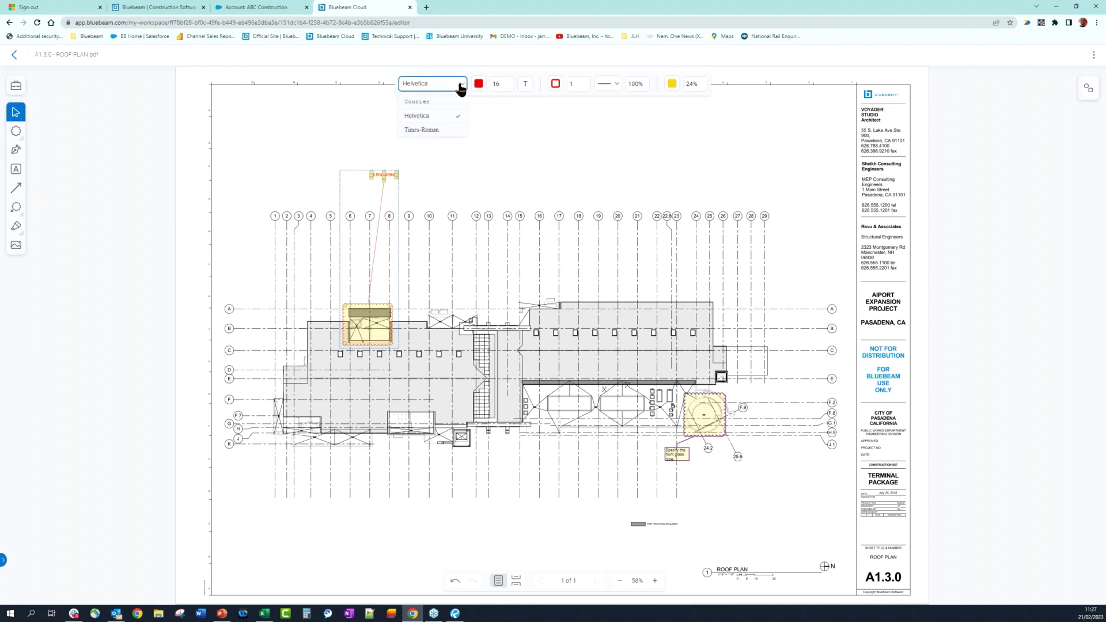
click(480, 86)
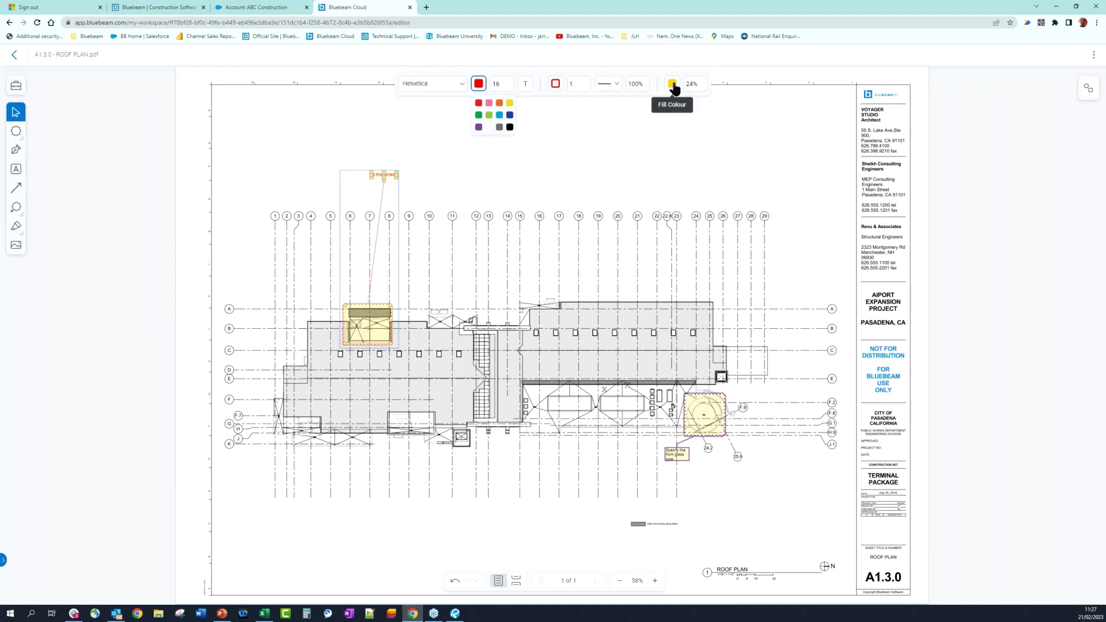
click(598, 144)
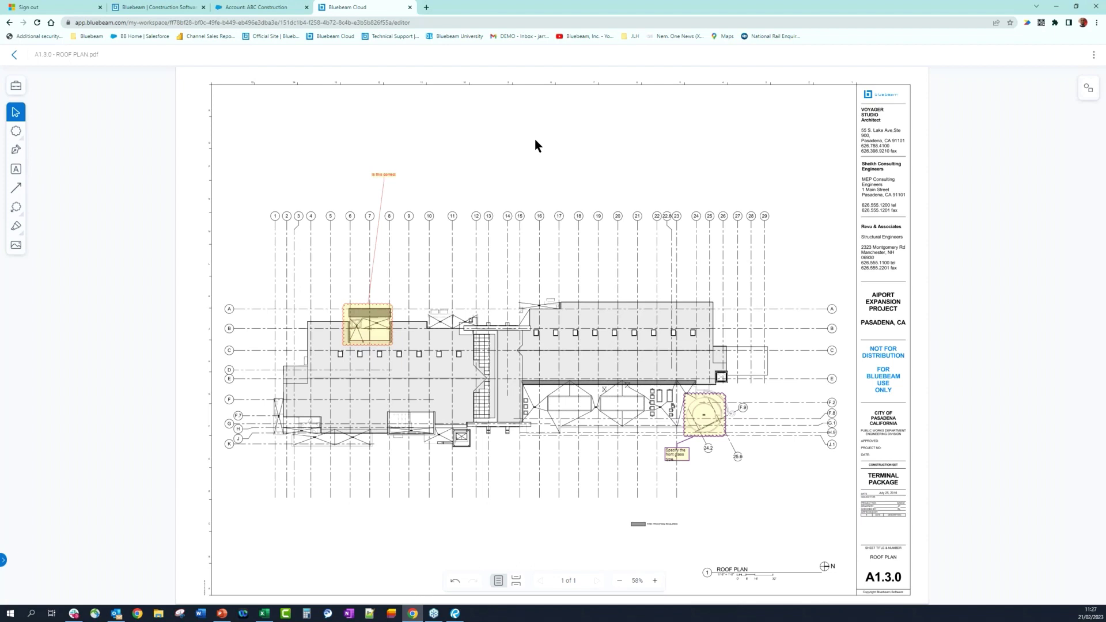
Step: Open the Tool Chest, try the Architect Review tool and expand the JLH Construction (Collaboration) group
click(21, 91)
click(21, 91)
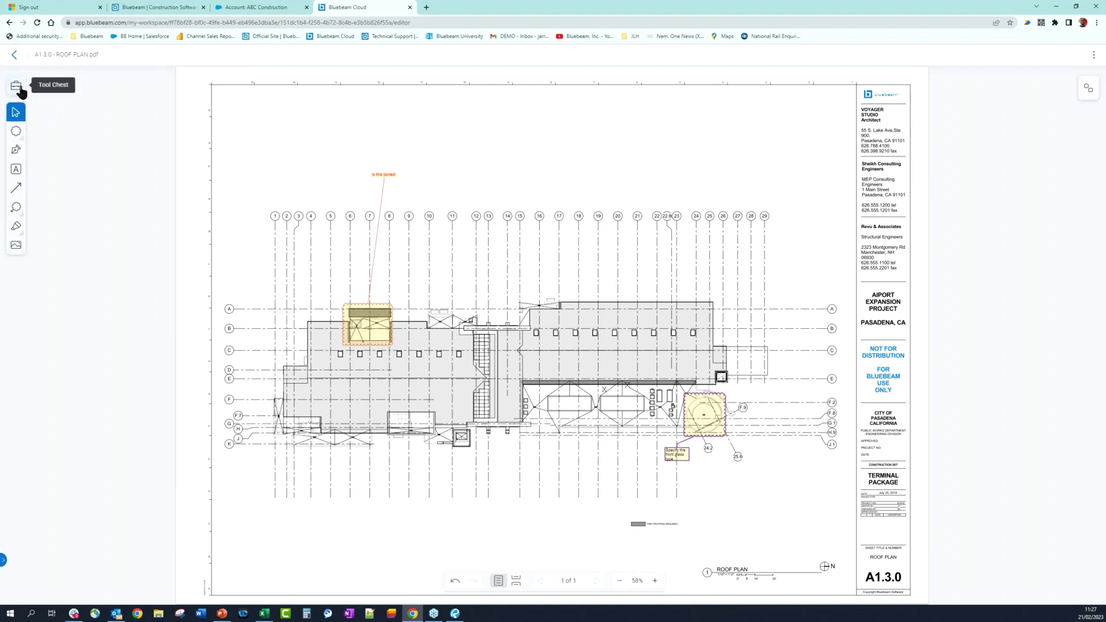
click(21, 91)
click(18, 86)
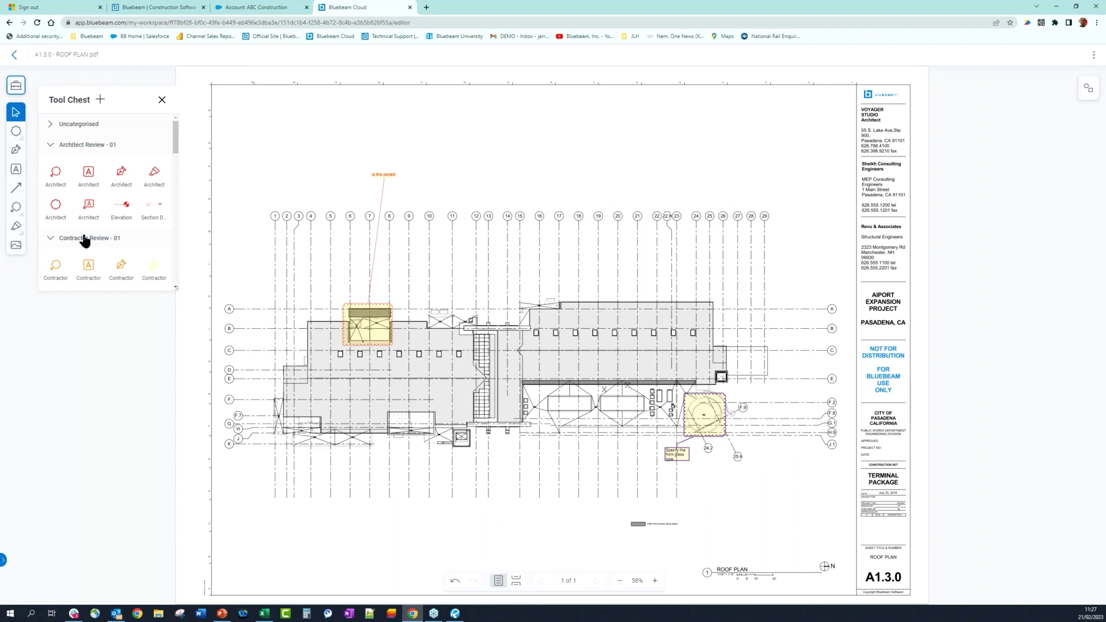
click(86, 171)
drag(177, 140, 172, 192)
drag(171, 199, 169, 253)
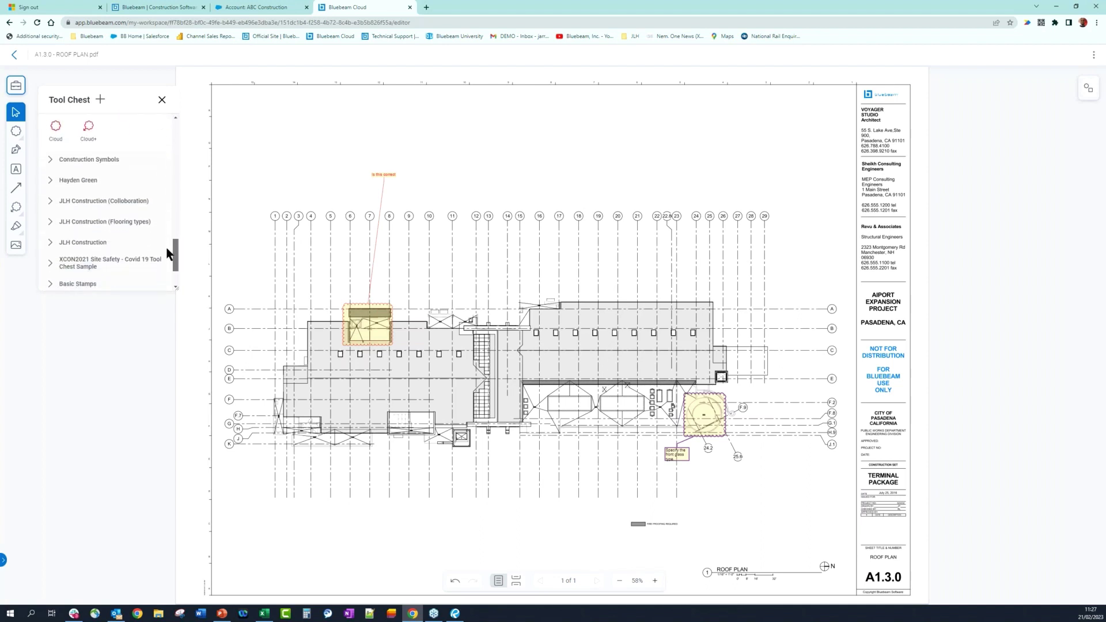
click(51, 201)
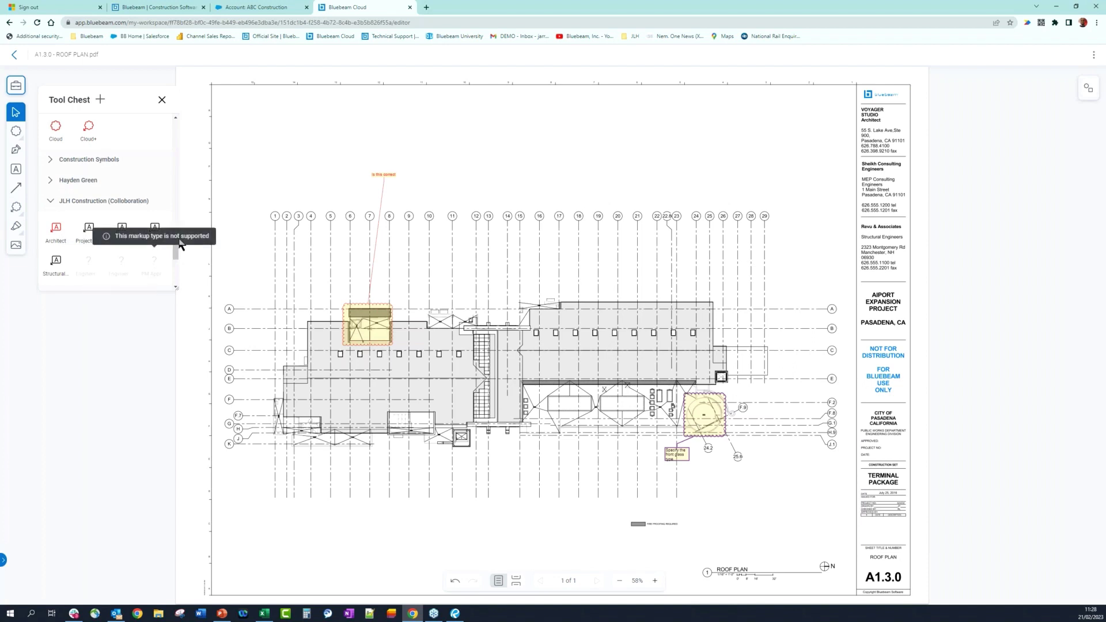
Step: Try the Engineer Review text tool, then close the roof plan back to My Workspace
drag(173, 248, 171, 268)
scroll(171, 268, down, 1)
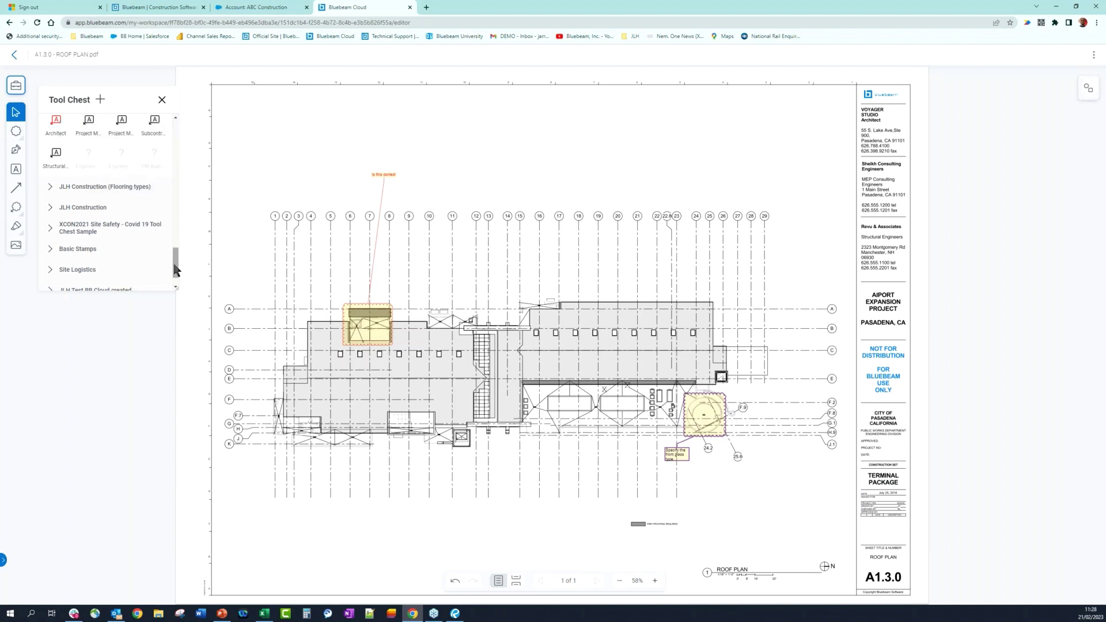
drag(175, 267, 166, 140)
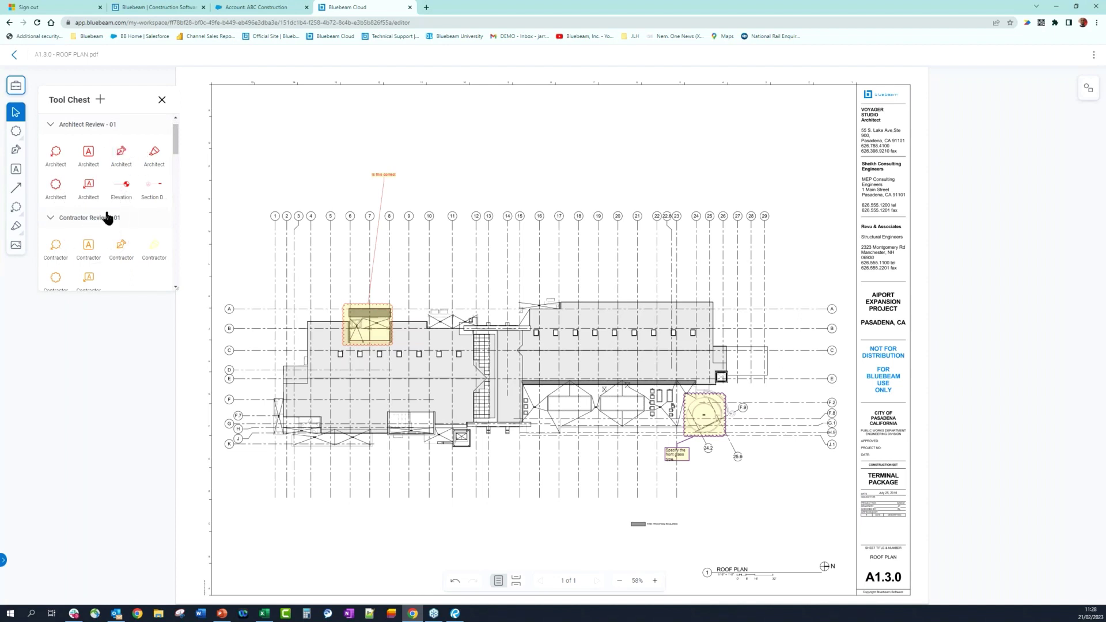
drag(175, 137, 176, 175)
click(89, 190)
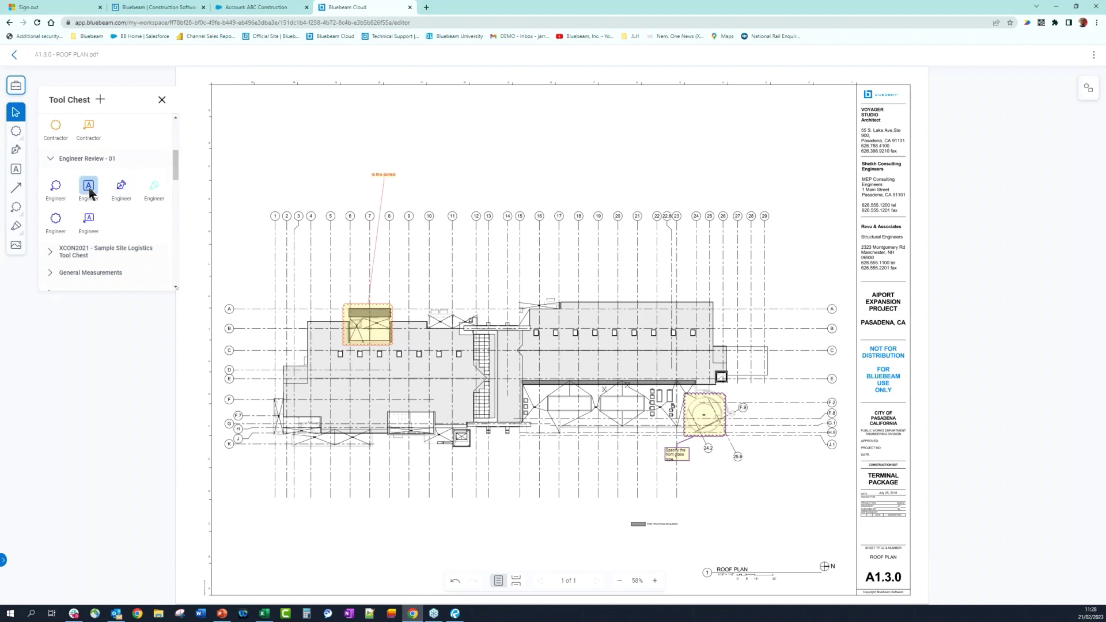
click(89, 190)
drag(175, 176, 176, 148)
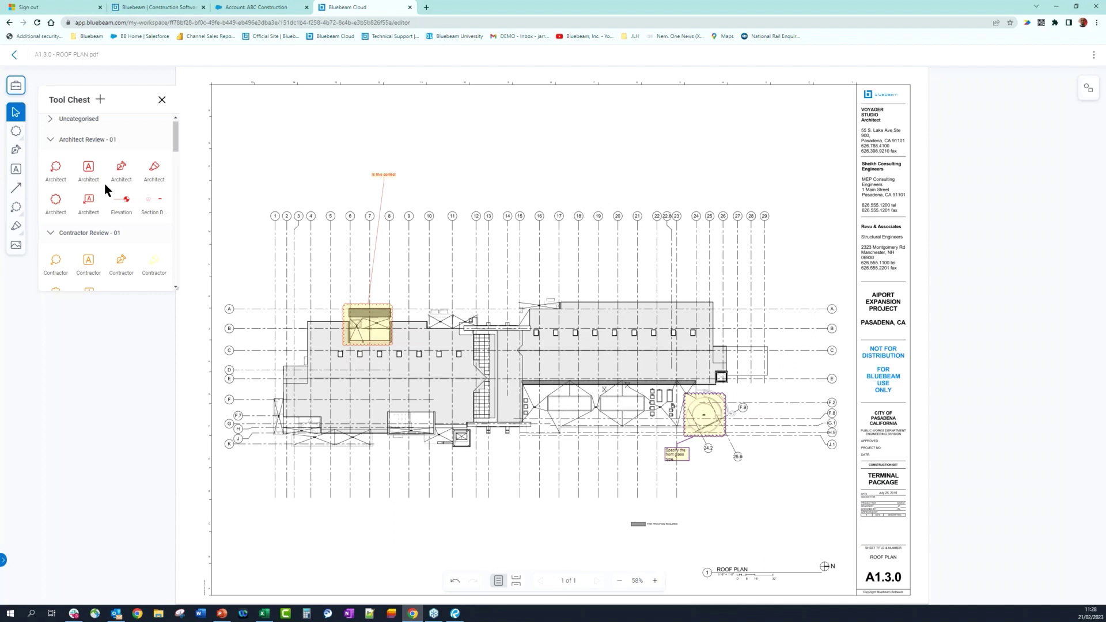
click(12, 56)
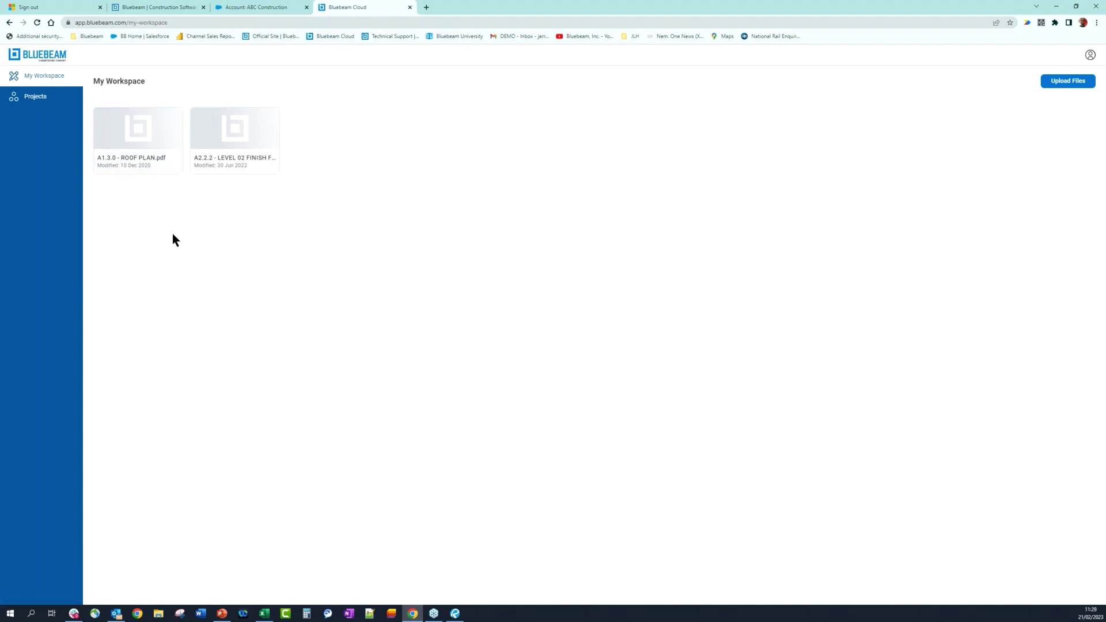
Step: Open the JH Construction project from the Projects list
click(41, 103)
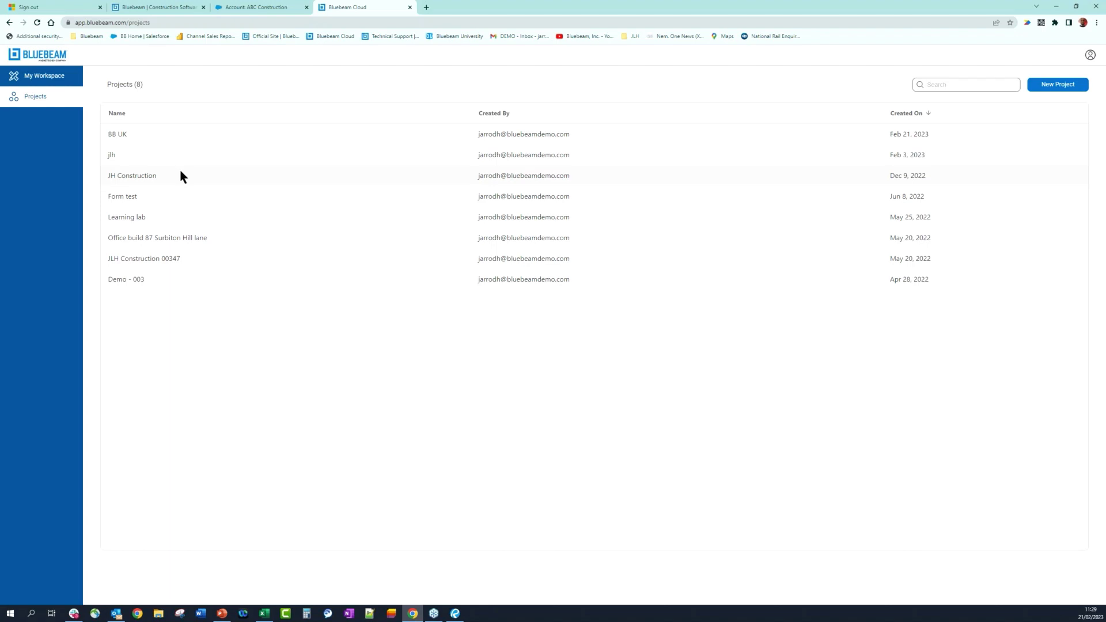
click(144, 176)
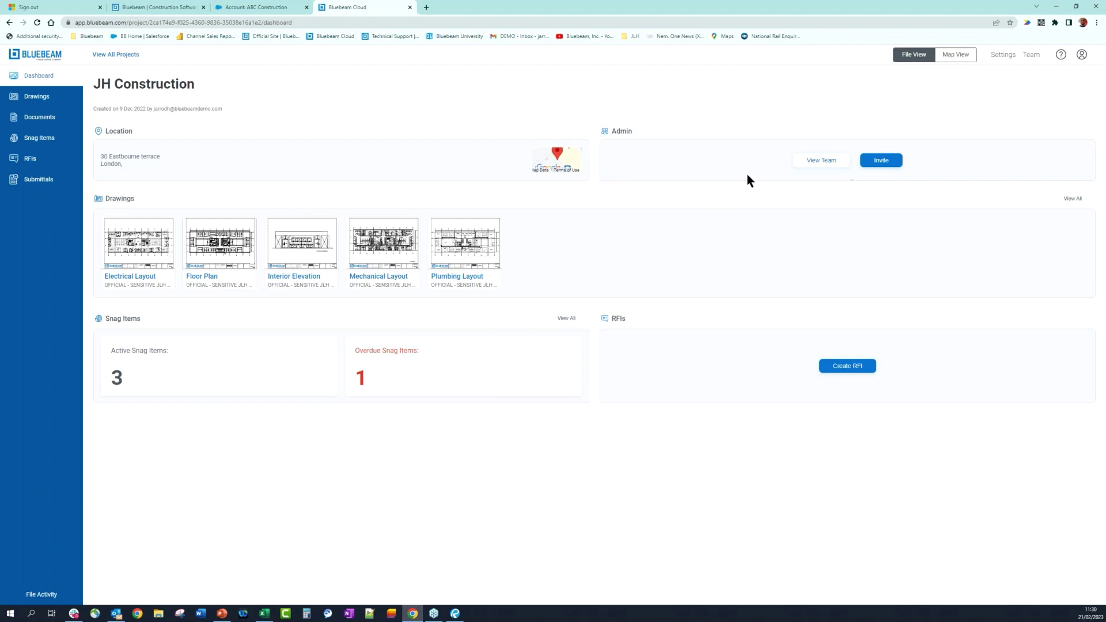
Step: Review the first subcontractor's permission and group options on the Team page, closing without saving
click(813, 164)
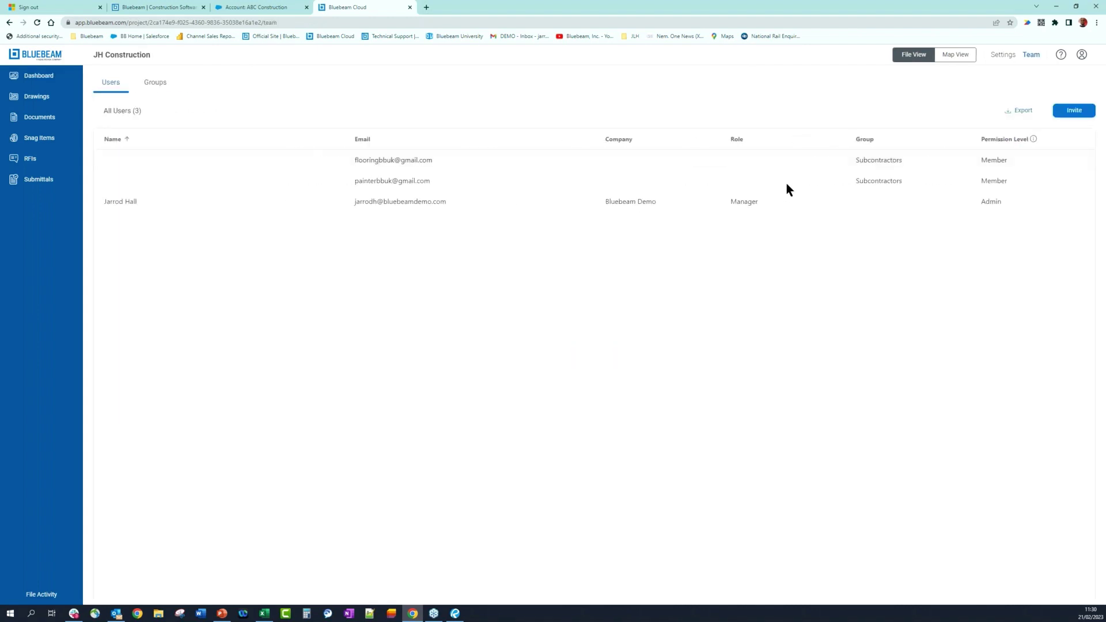
click(414, 160)
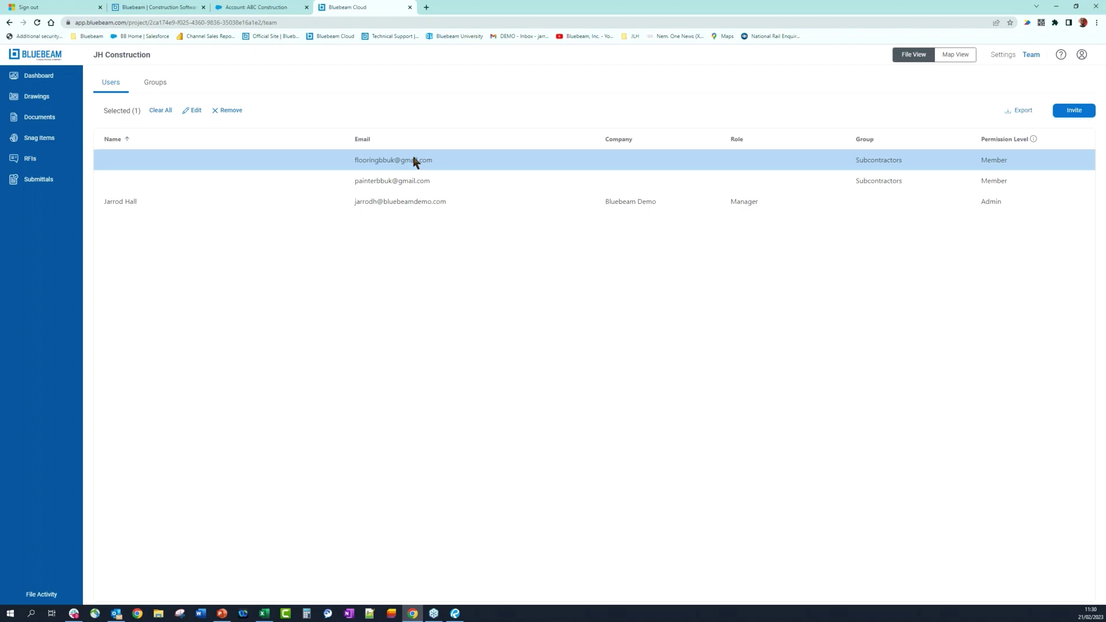
click(195, 111)
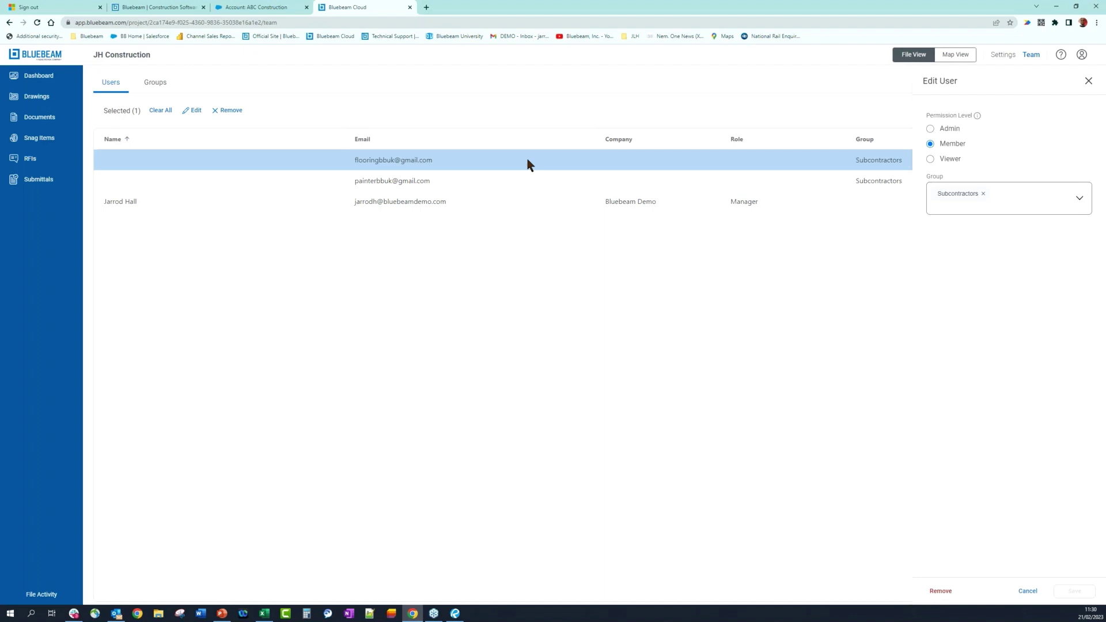
click(945, 159)
click(1087, 80)
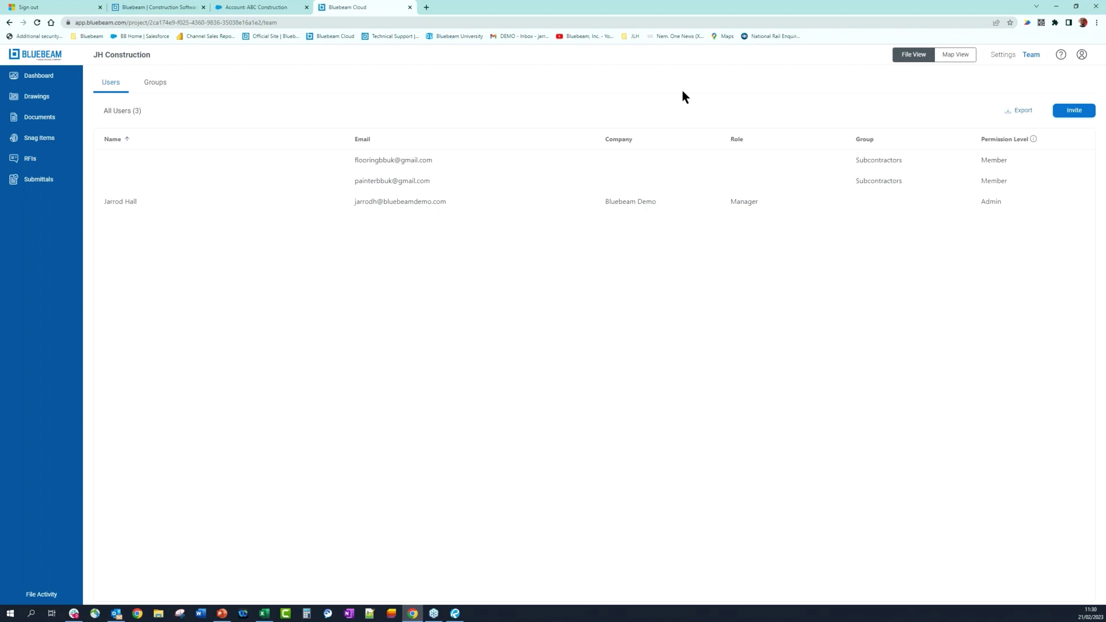
click(396, 180)
click(397, 181)
Step: Browse the project's drawings, then view all drawings from the dashboard
click(42, 101)
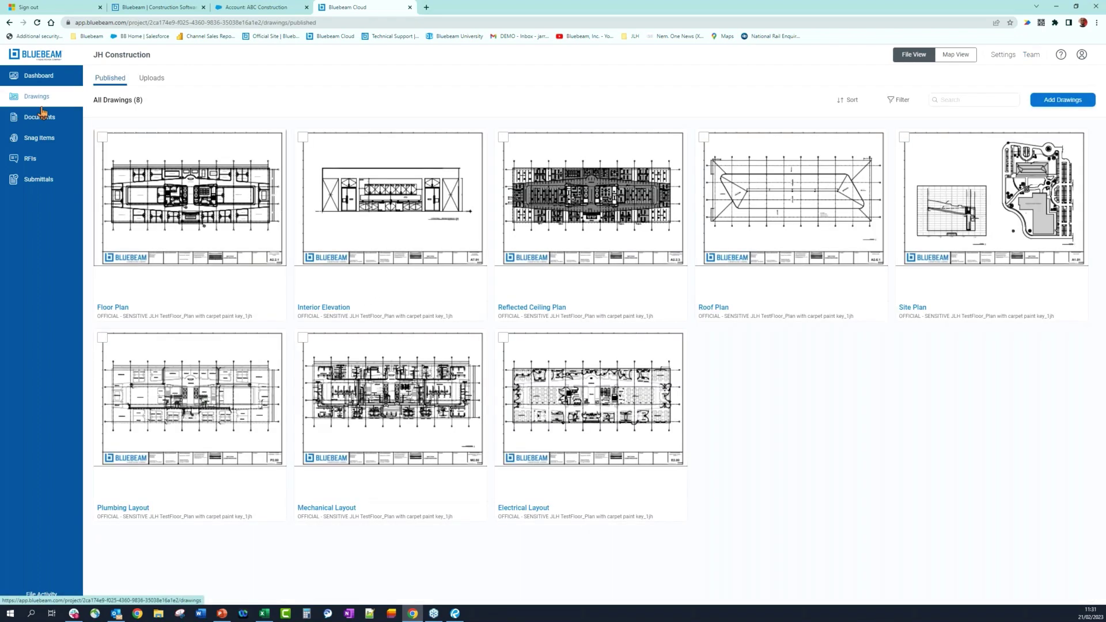
click(43, 78)
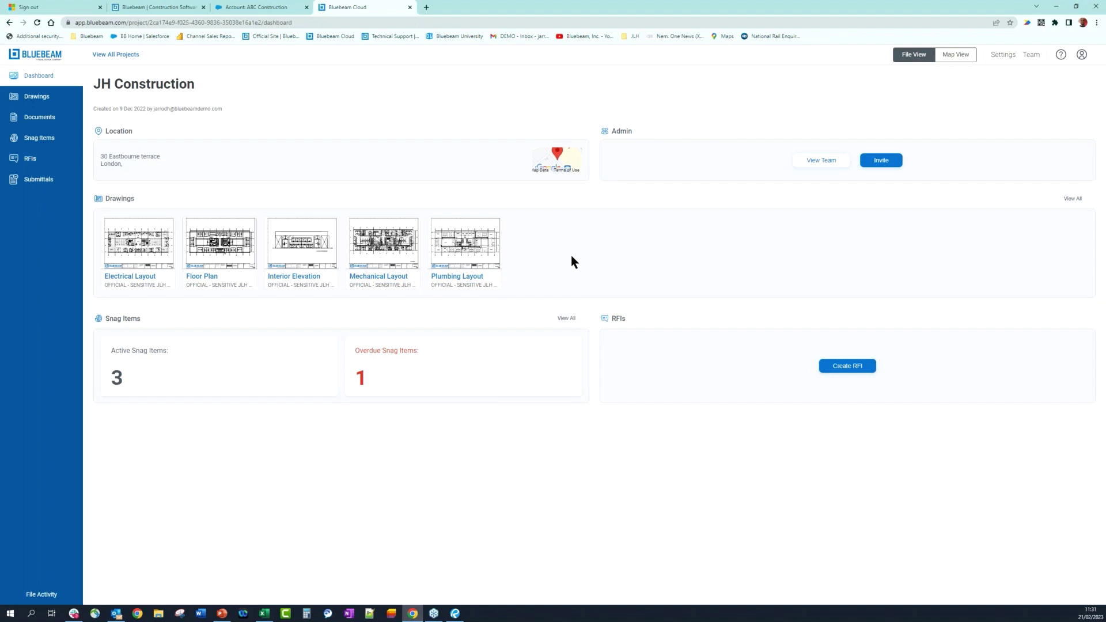
click(1078, 200)
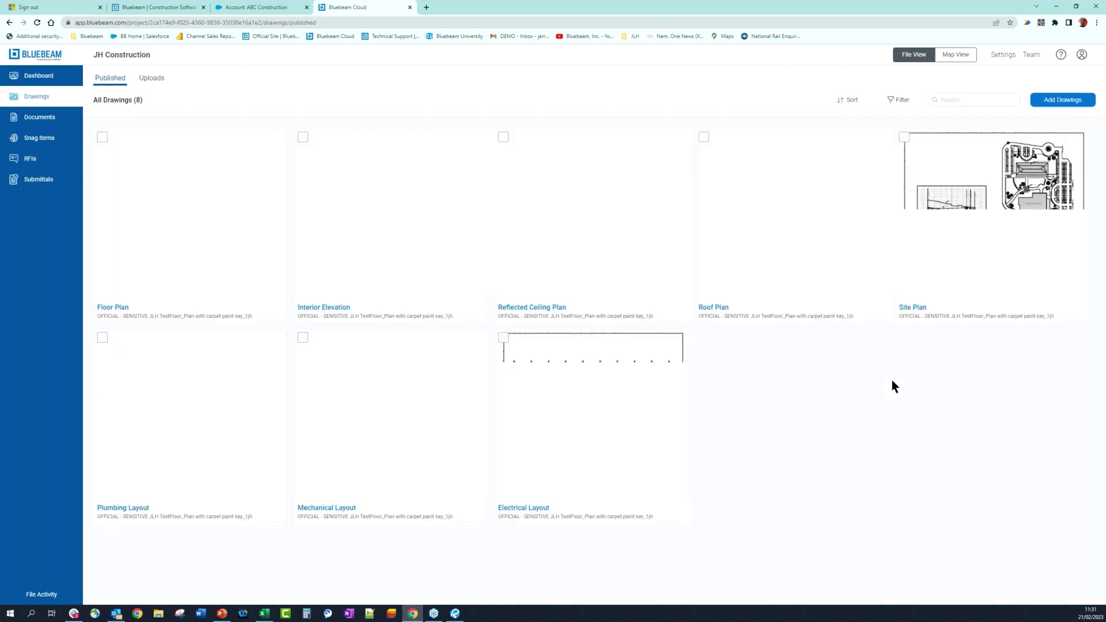
Step: Check the Add Drawings import-from-integrations option, cancel it, and return to the dashboard
click(1065, 103)
click(608, 389)
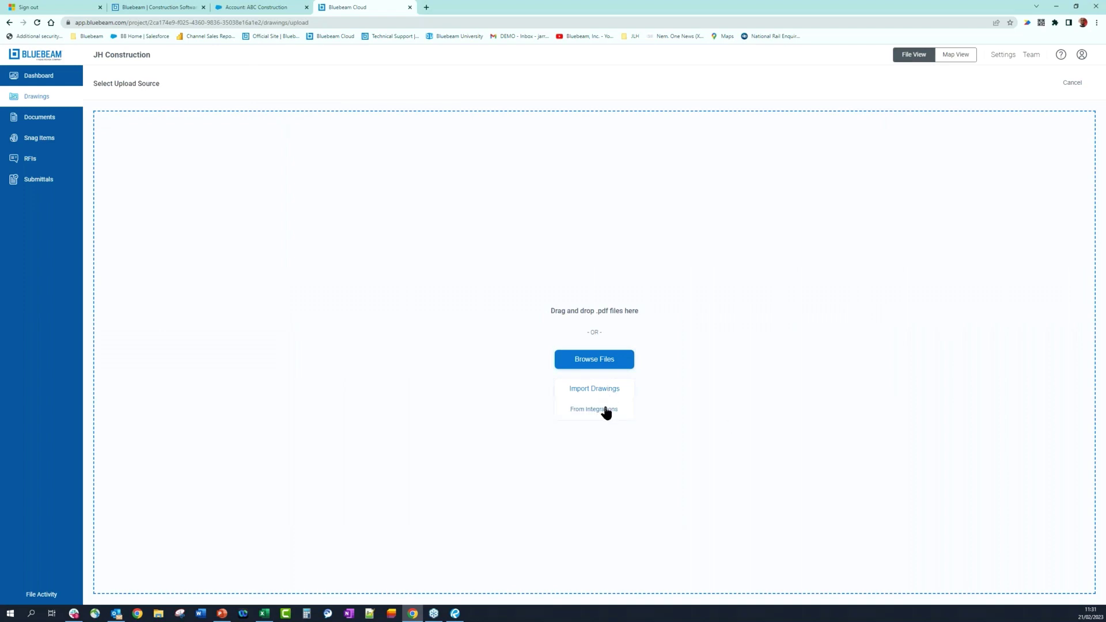
click(605, 411)
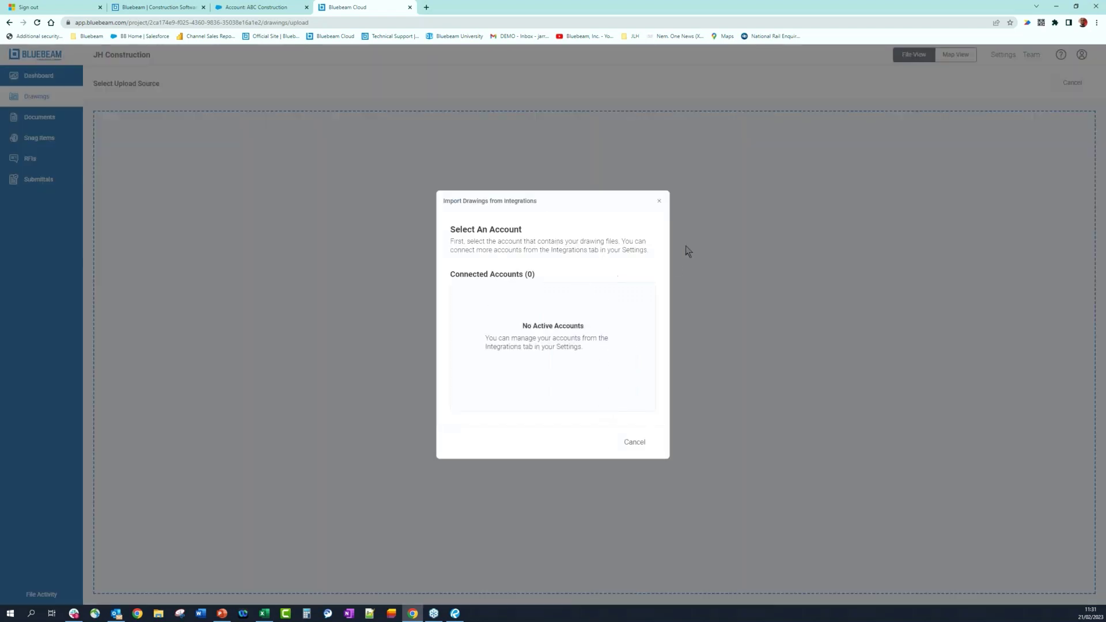
click(658, 202)
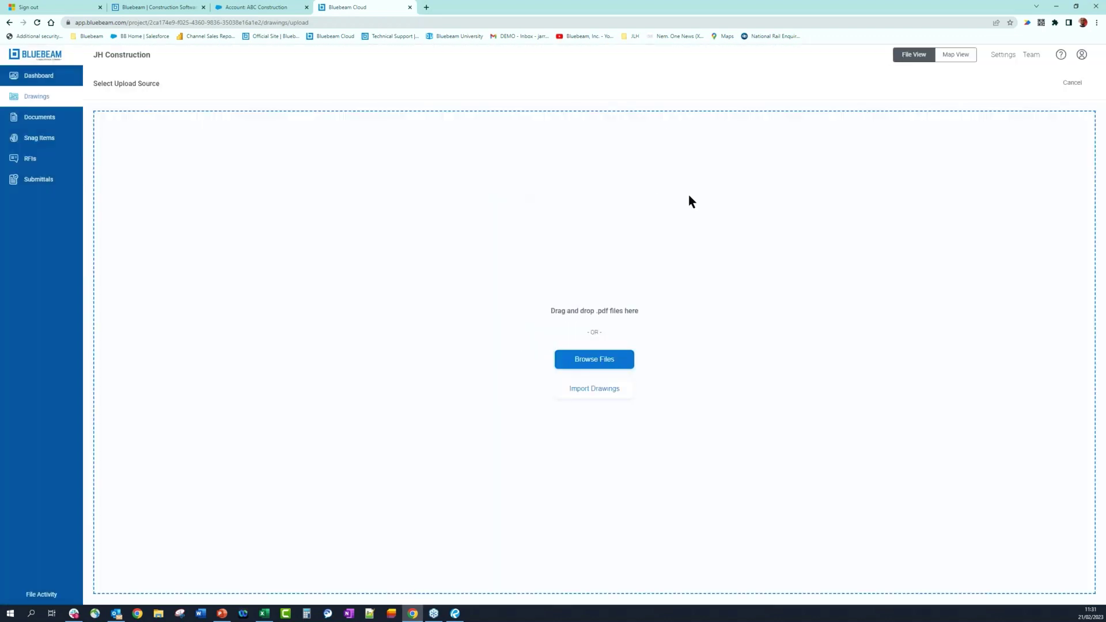
click(51, 79)
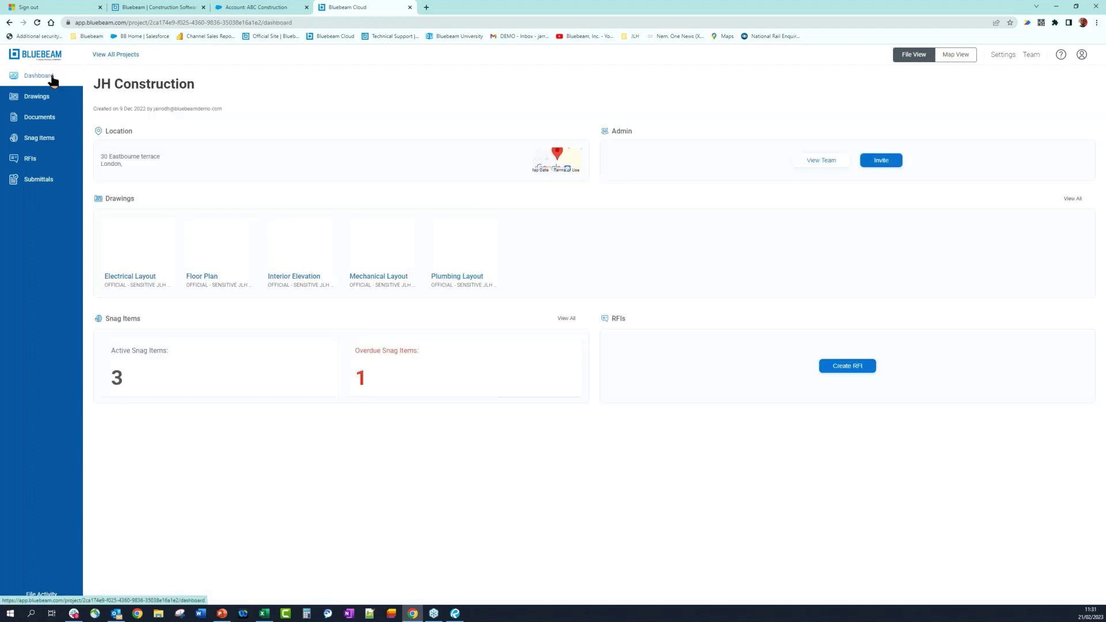
Step: Show the project's Integrations settings listing SharePoint Online, OneDrive, Box, Dropbox, Google Drive and Egnyte
click(1003, 55)
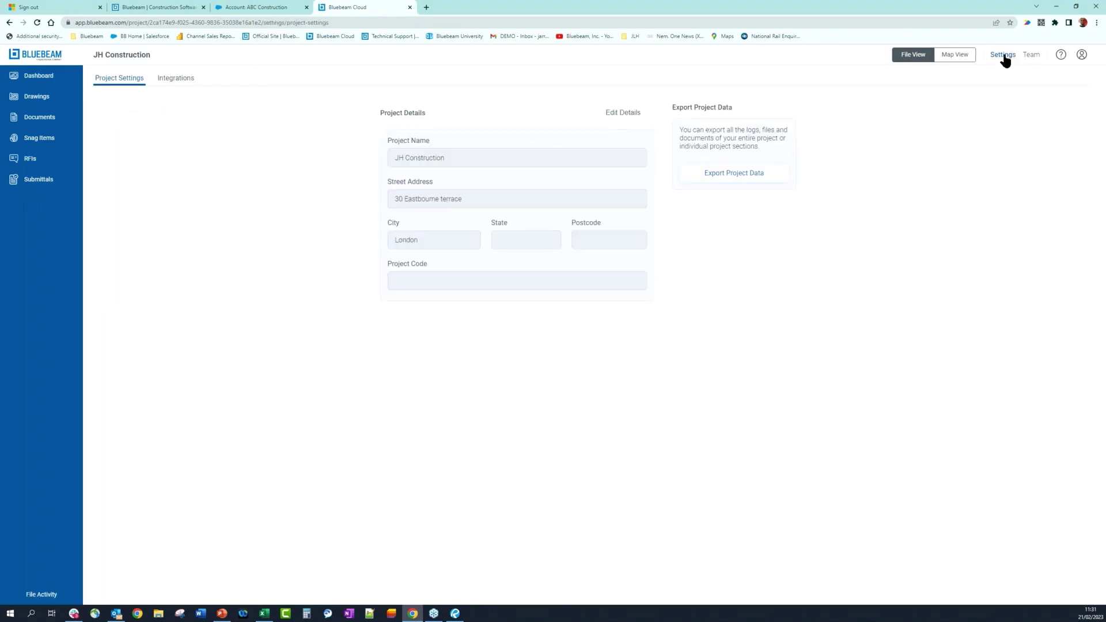
click(168, 80)
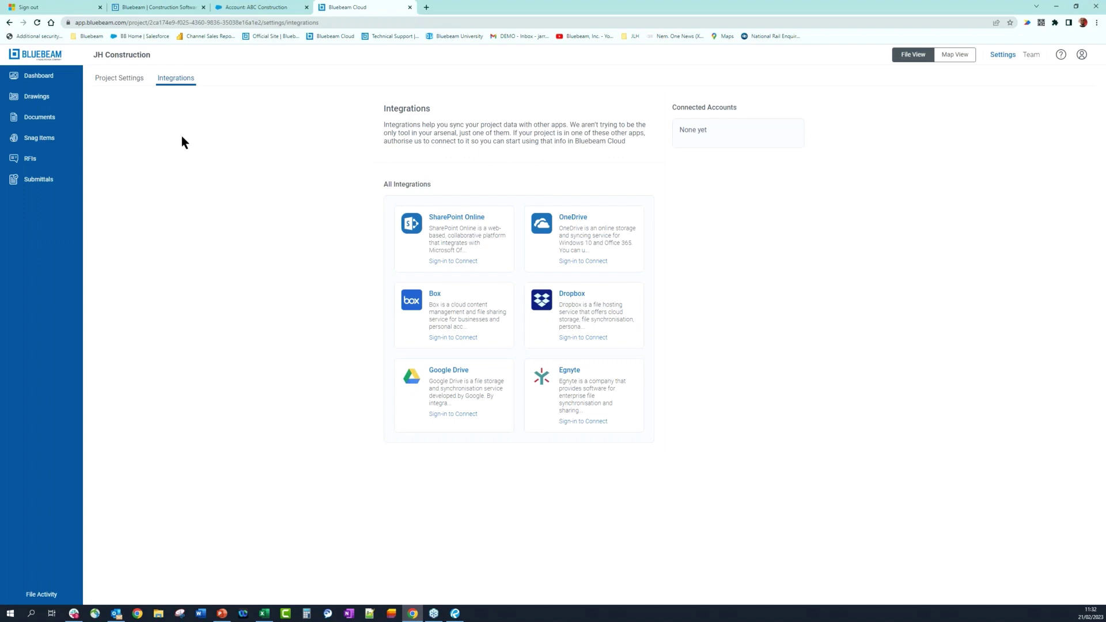
Step: Look over Drawings and the Door Specifications, Security and Window Specifications document folders, then return to Dashboard
click(48, 102)
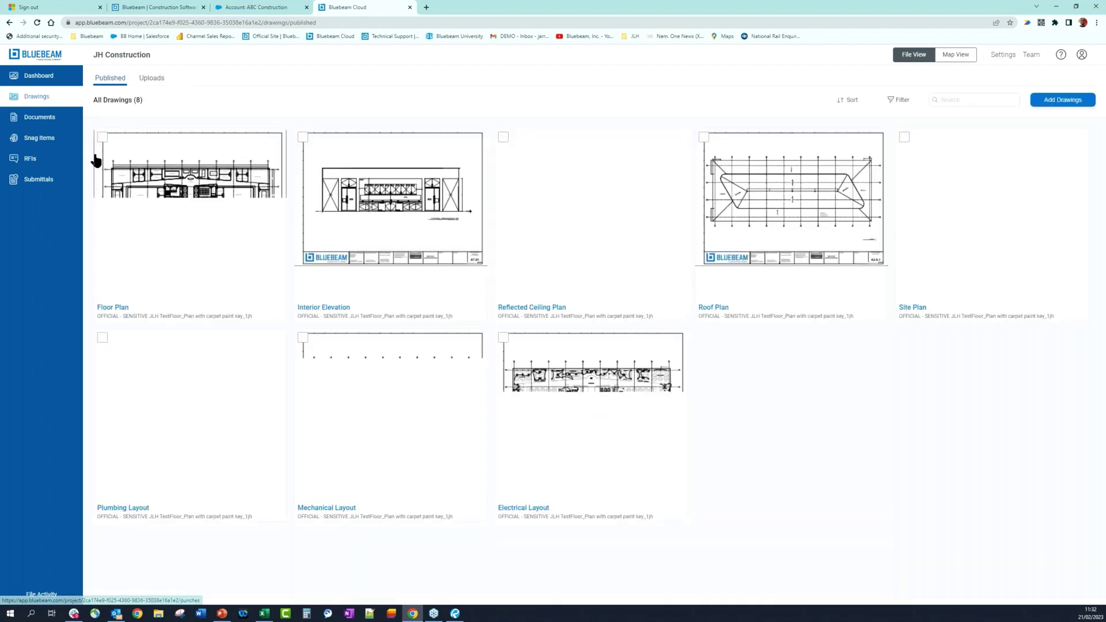
click(40, 116)
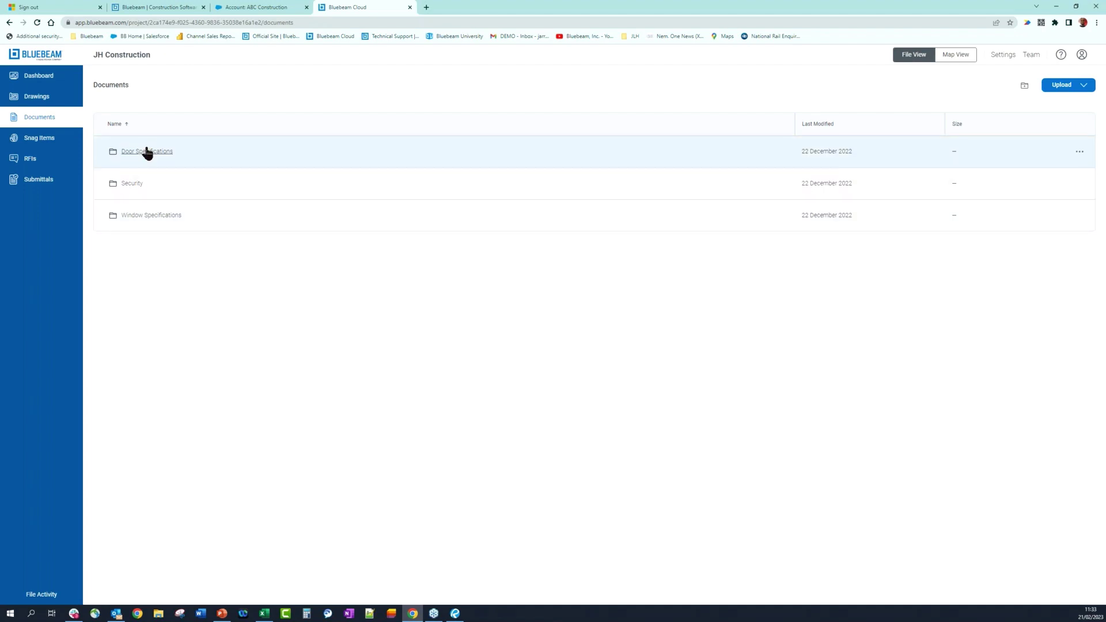
click(40, 77)
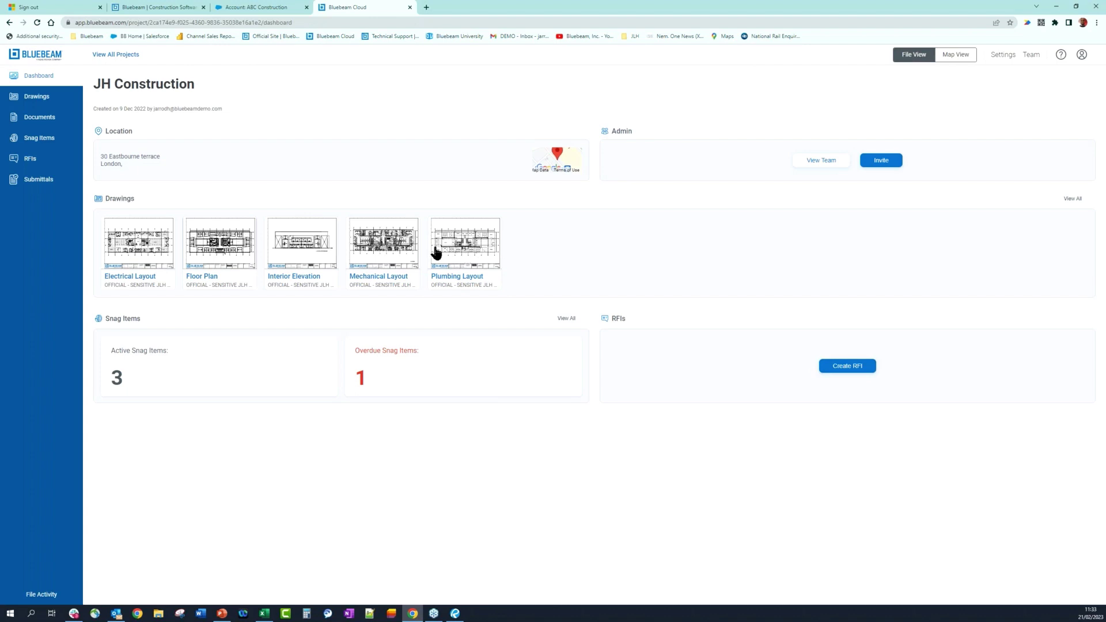
Step: Open the M2.02 Mechanical Layout drawing and select its local code requirements callout
click(401, 254)
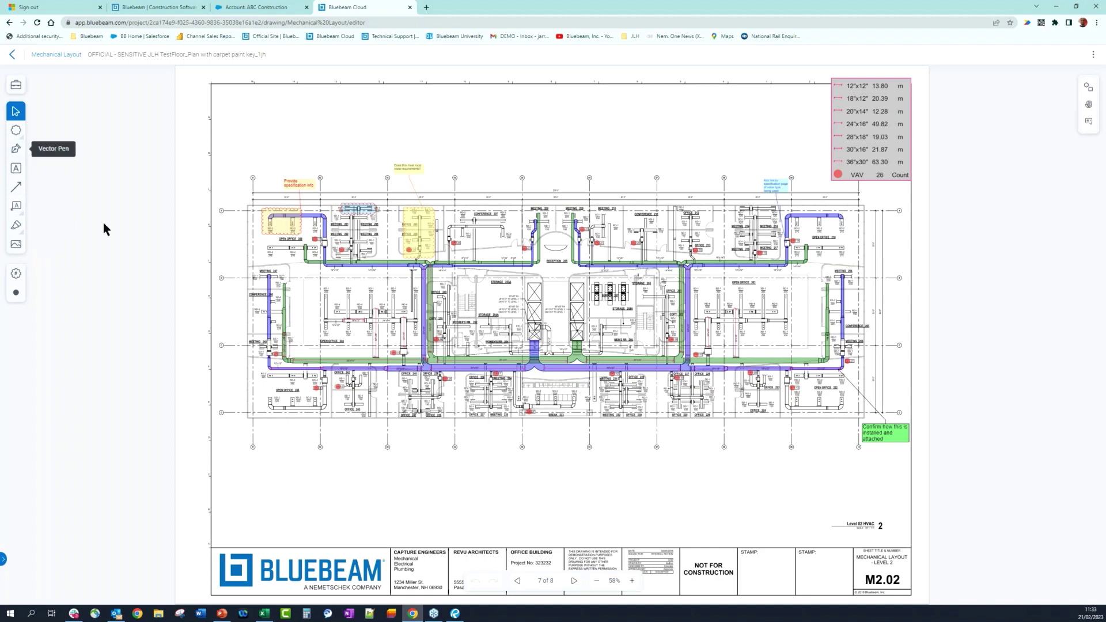
click(416, 233)
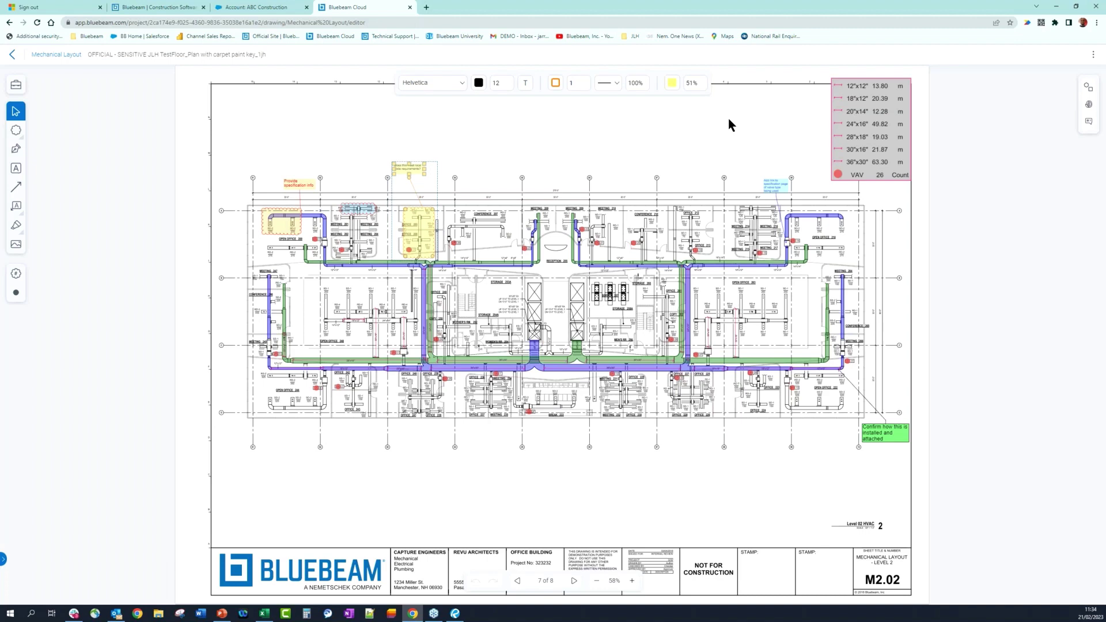
Step: Set the Structural Engineer comment's status to Accepted, view its details, then close the comments panel
click(1089, 88)
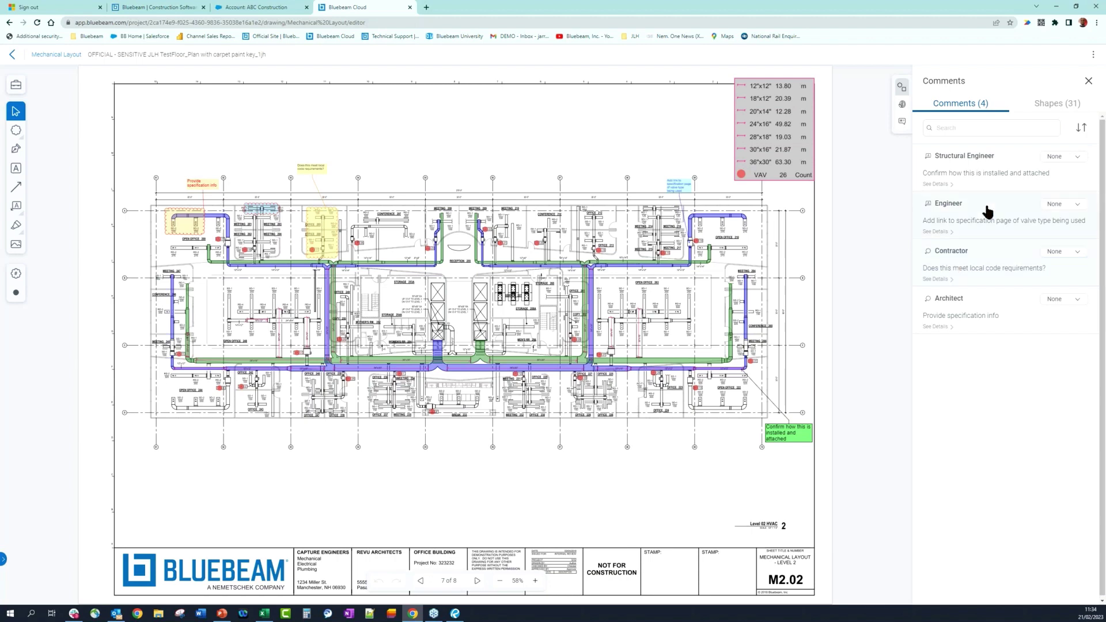
click(1077, 160)
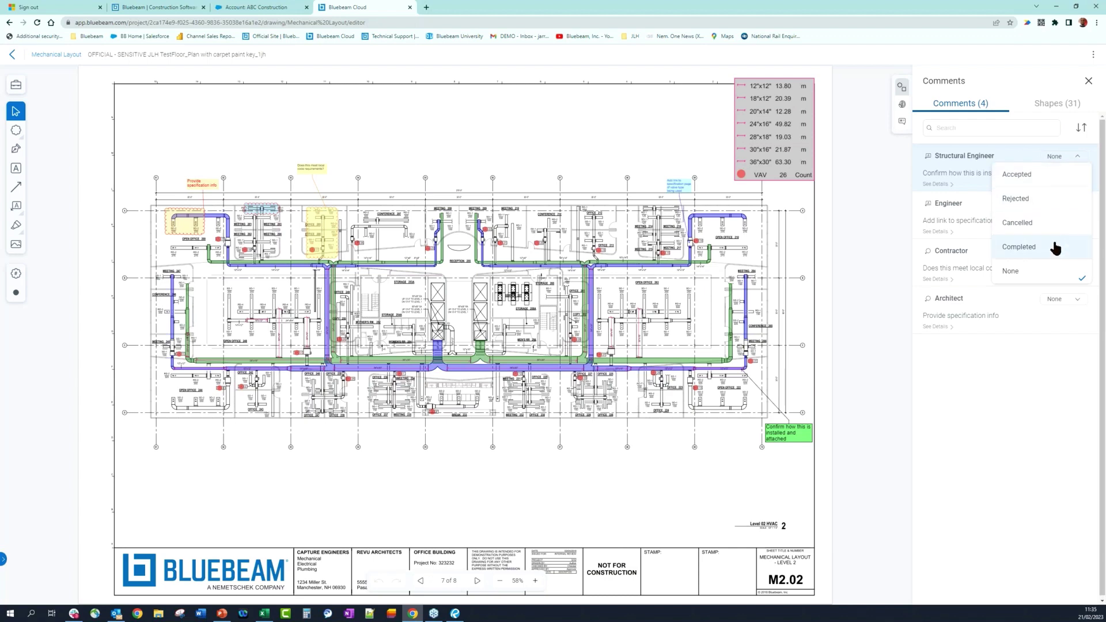
click(1068, 186)
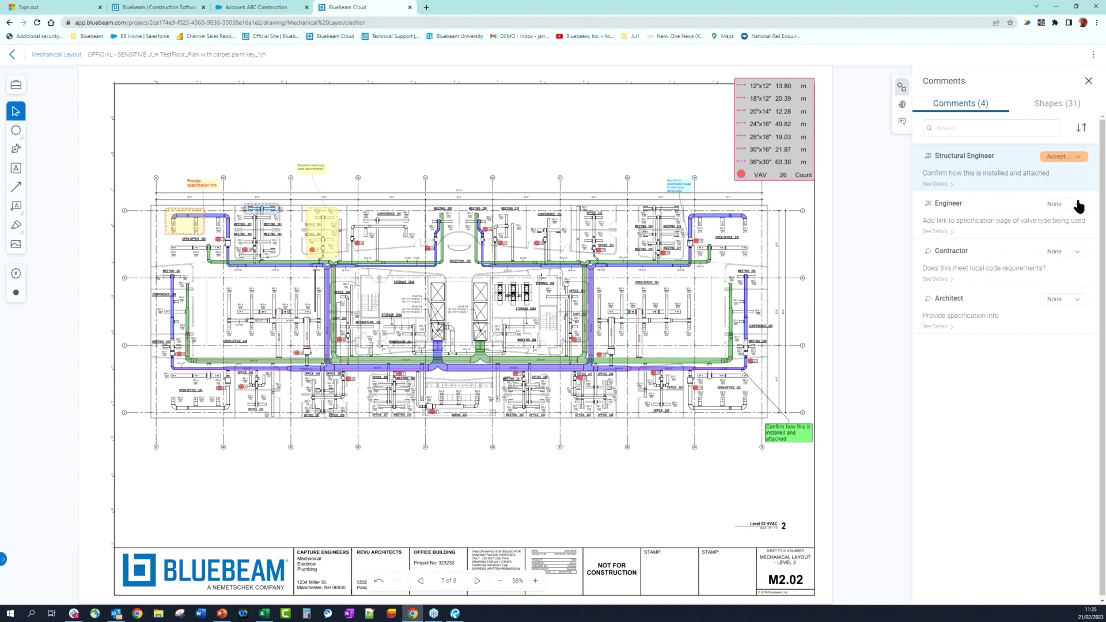
click(935, 184)
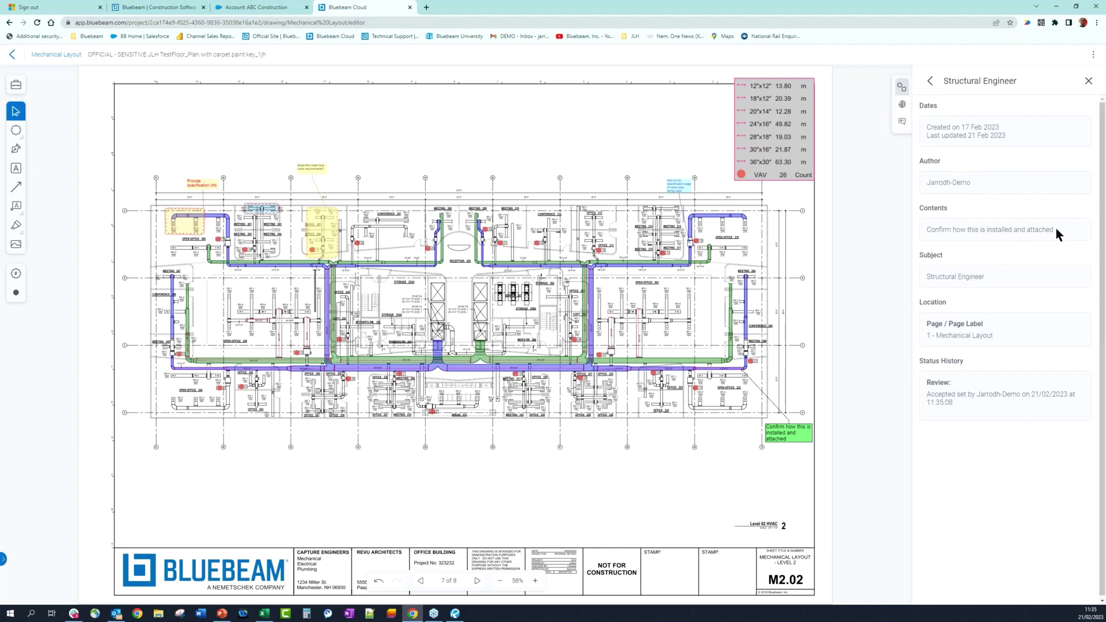
click(1088, 85)
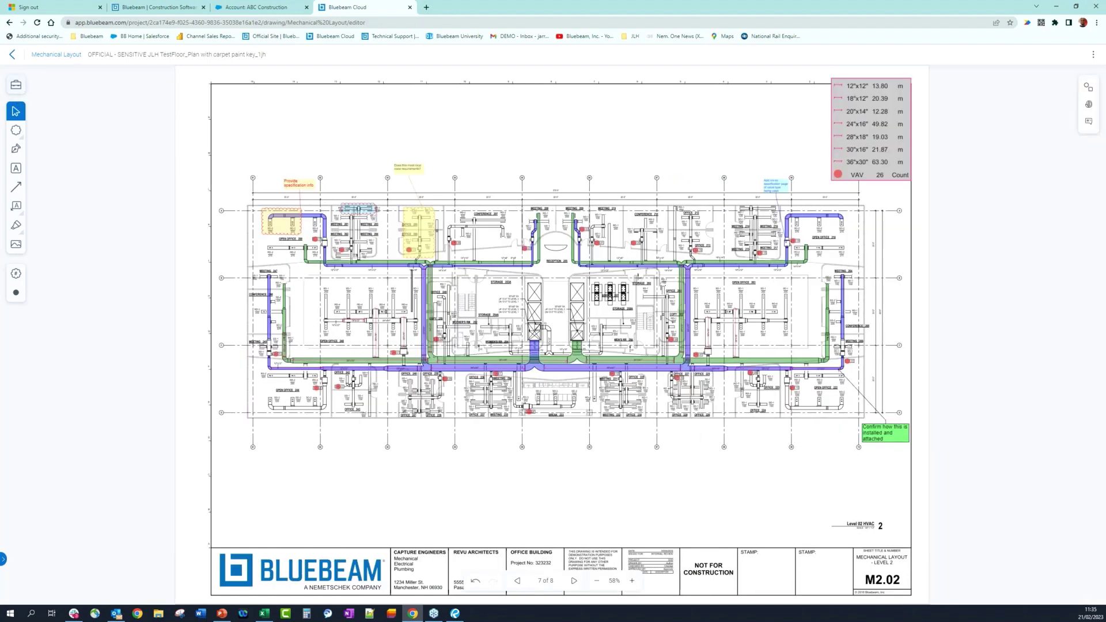
Step: Leave the Mechanical Layout drawing for the dashboard showing 3 active and 1 overdue snag items
click(12, 54)
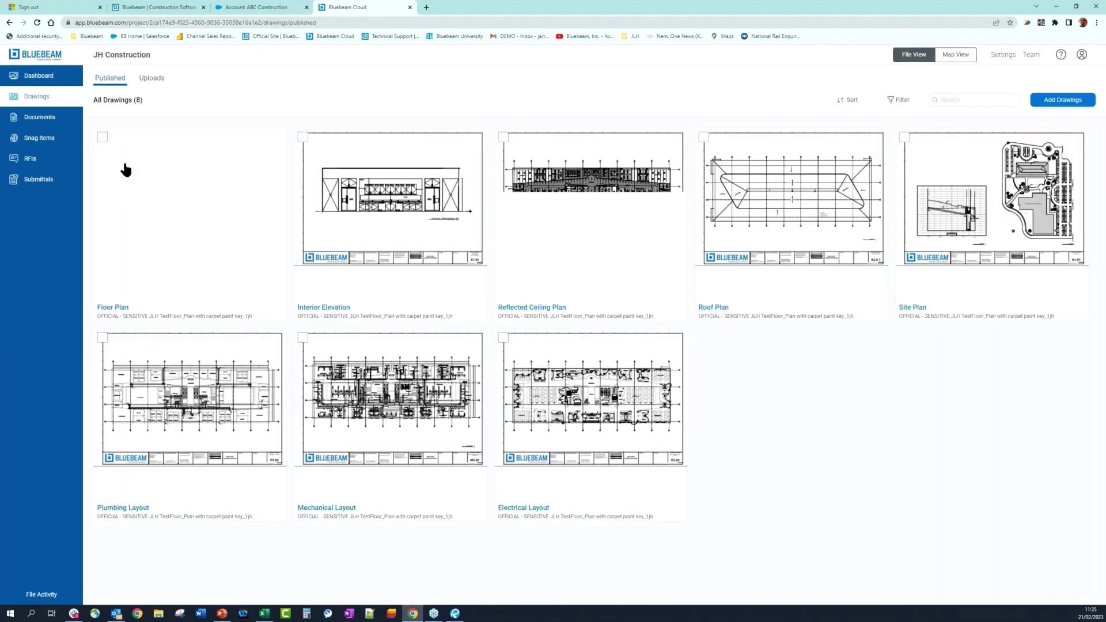
click(47, 80)
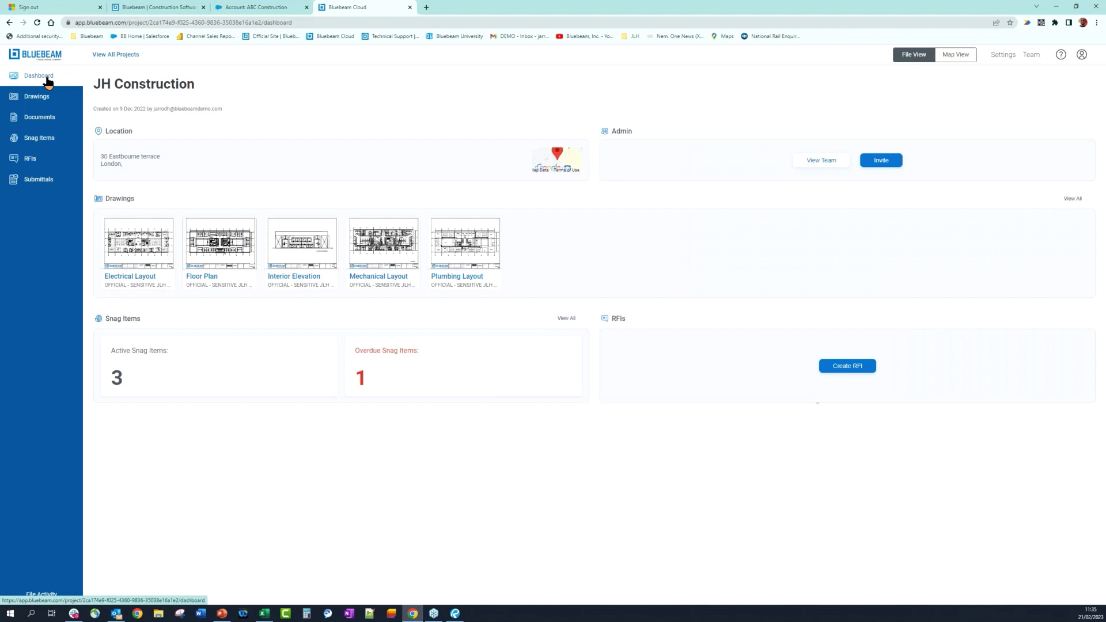
click(144, 370)
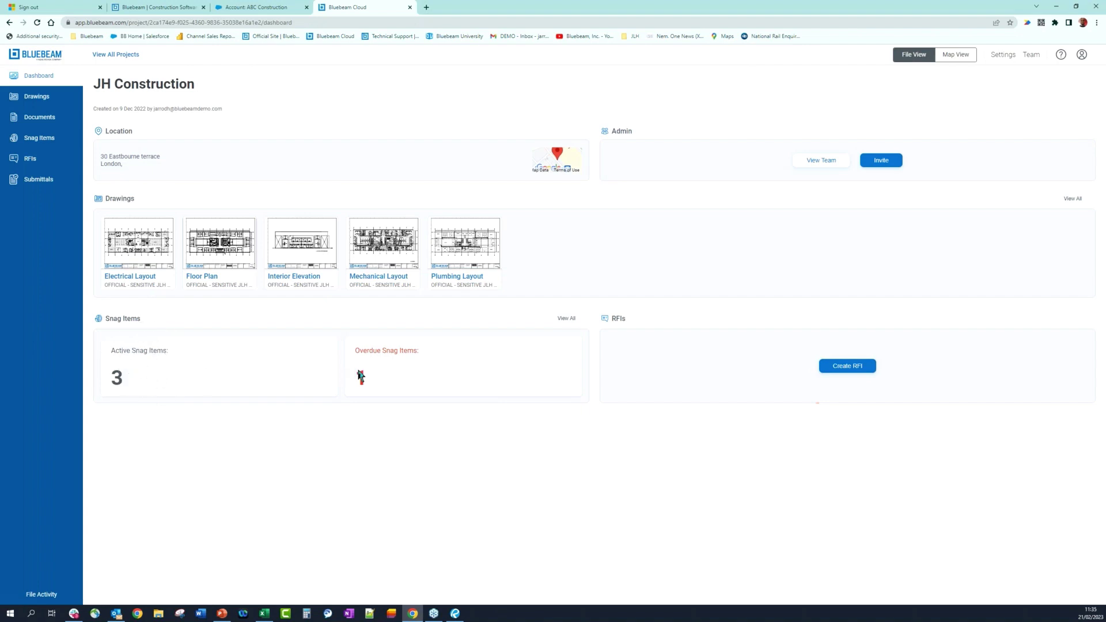
click(399, 372)
Step: Open Snag Items and show the details of item 3 for Open Office 263
click(39, 141)
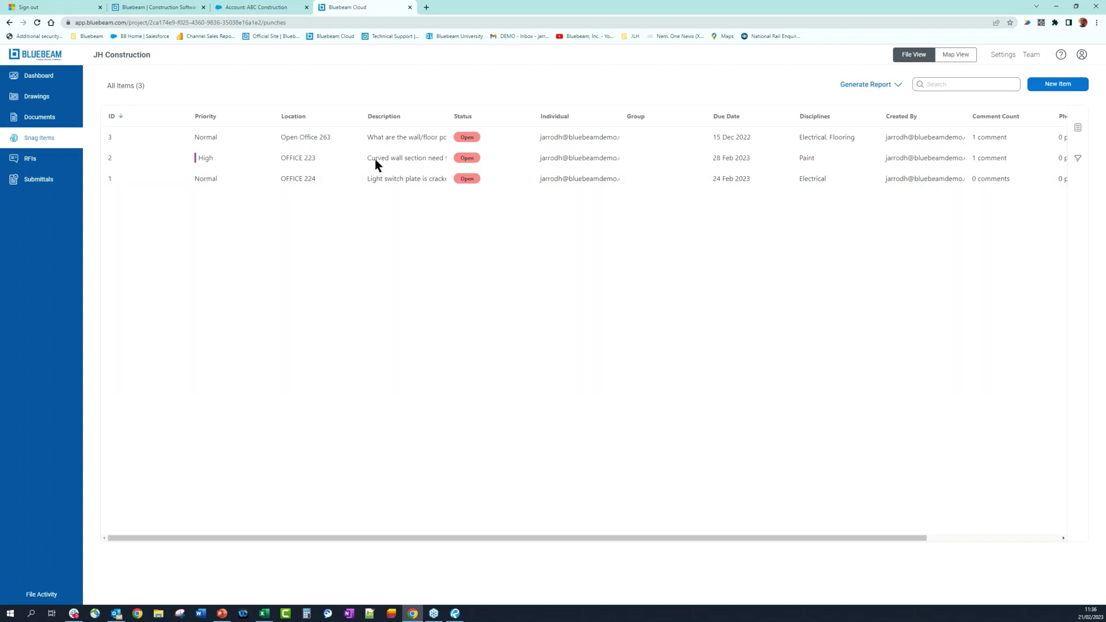
click(203, 141)
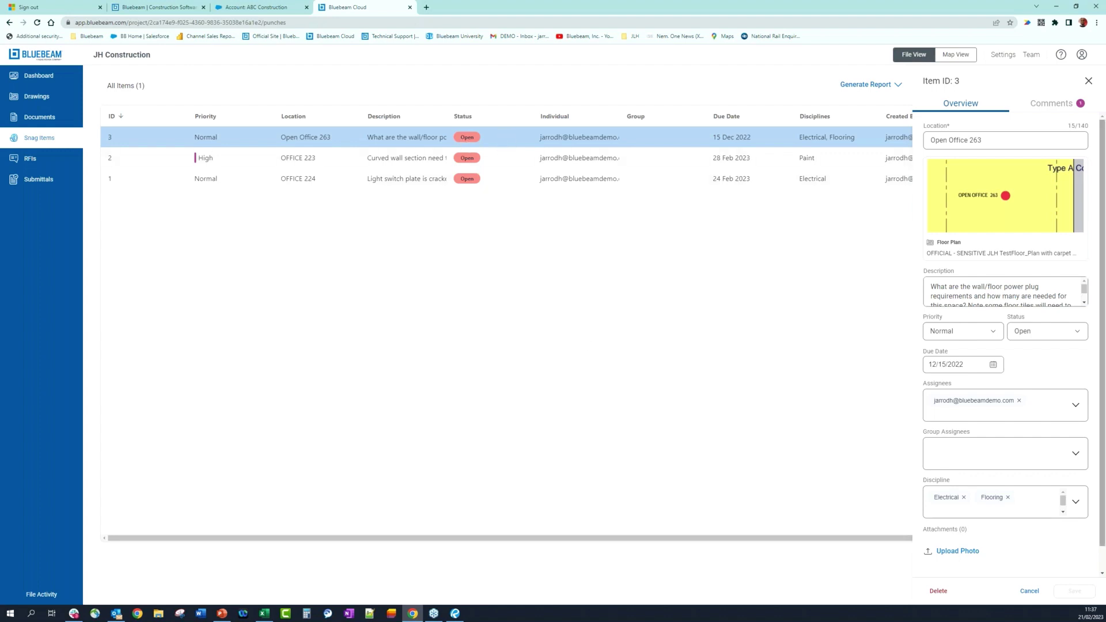
click(1006, 203)
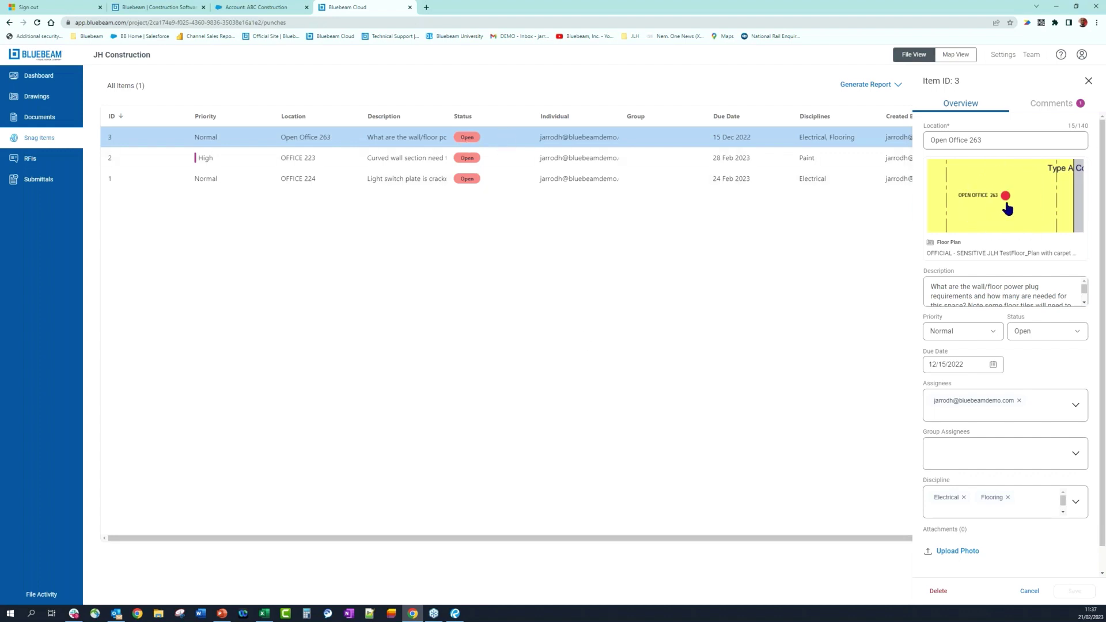
click(1007, 207)
click(1007, 218)
click(998, 289)
click(994, 334)
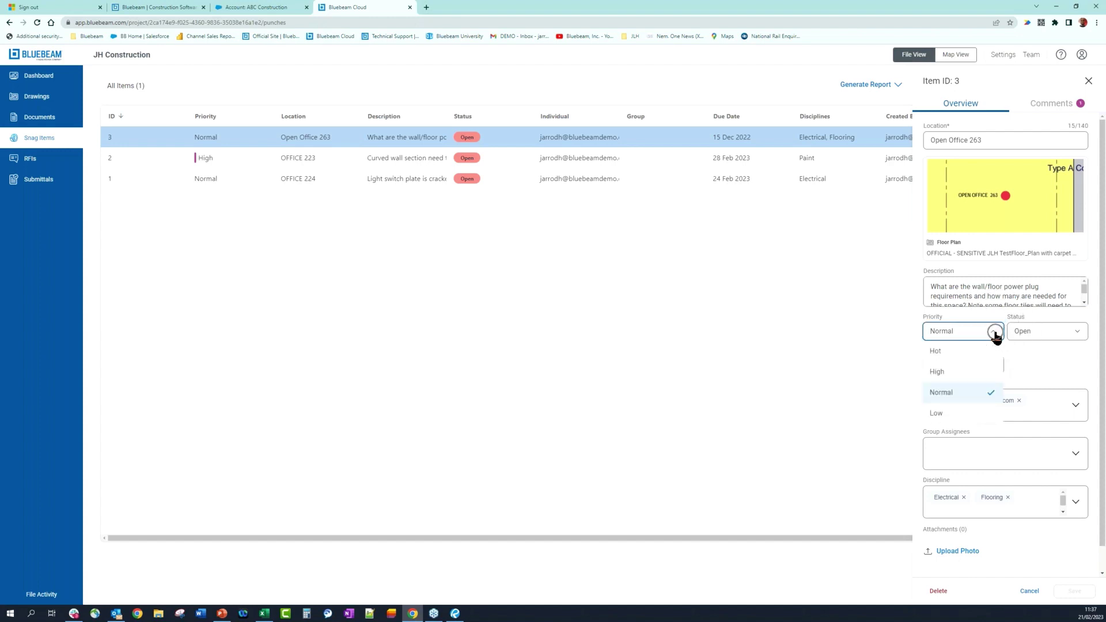
click(1020, 346)
click(1078, 334)
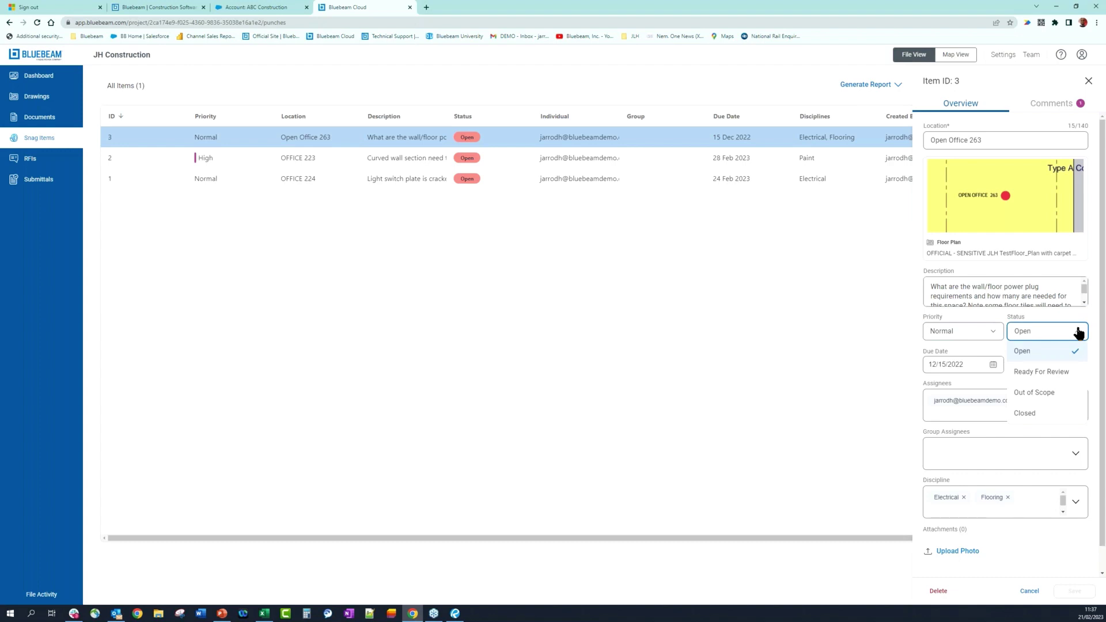
click(1023, 348)
click(993, 365)
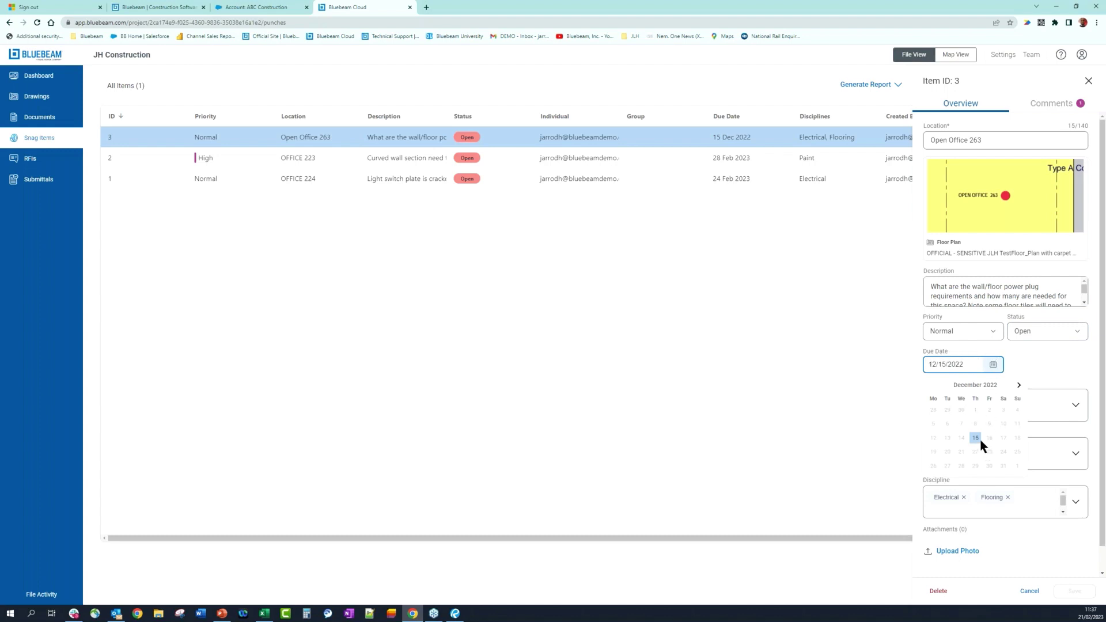
click(1035, 360)
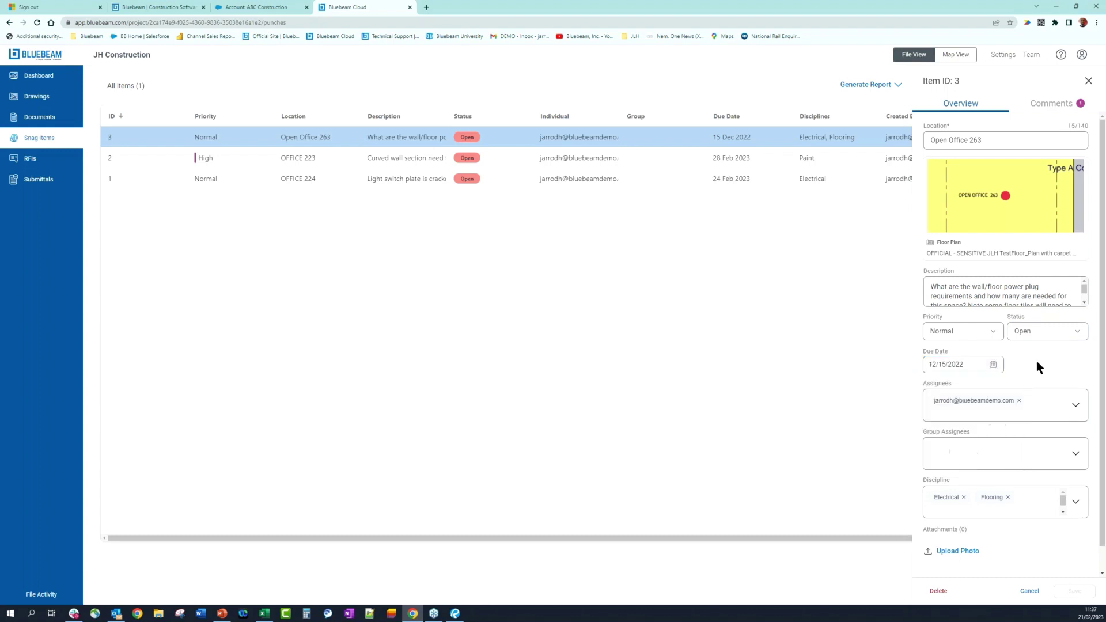
click(1044, 407)
click(1044, 407)
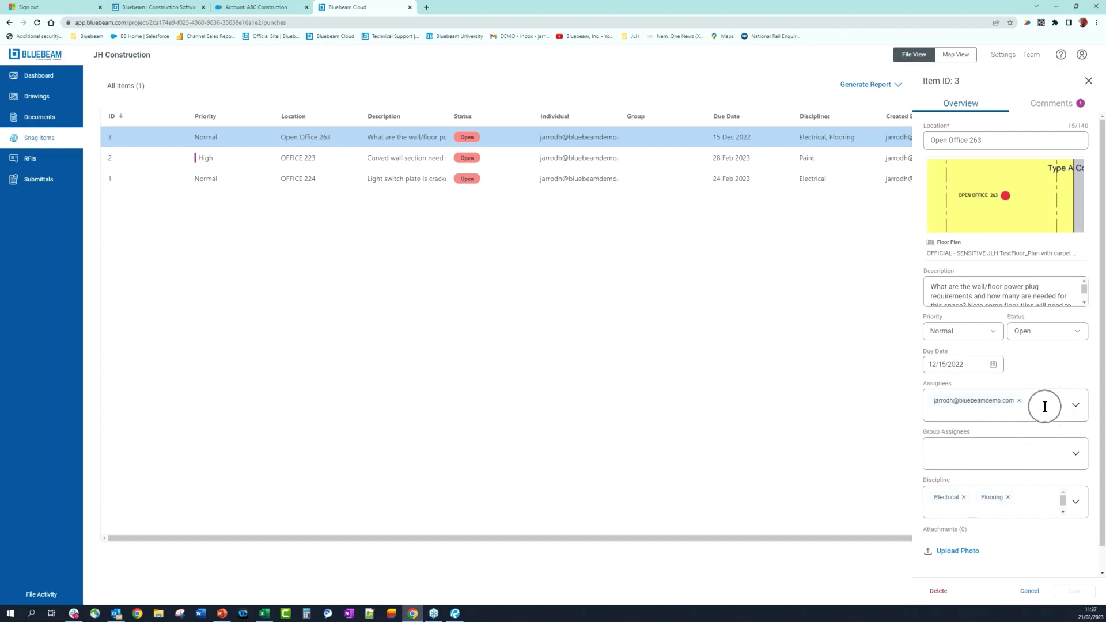
click(1076, 455)
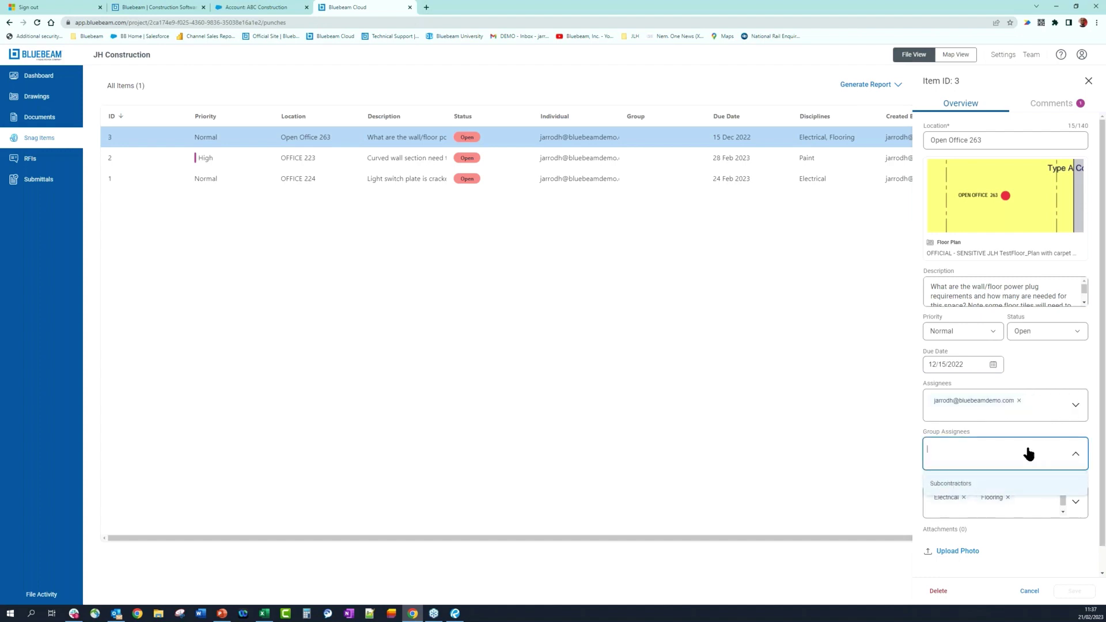
click(1083, 424)
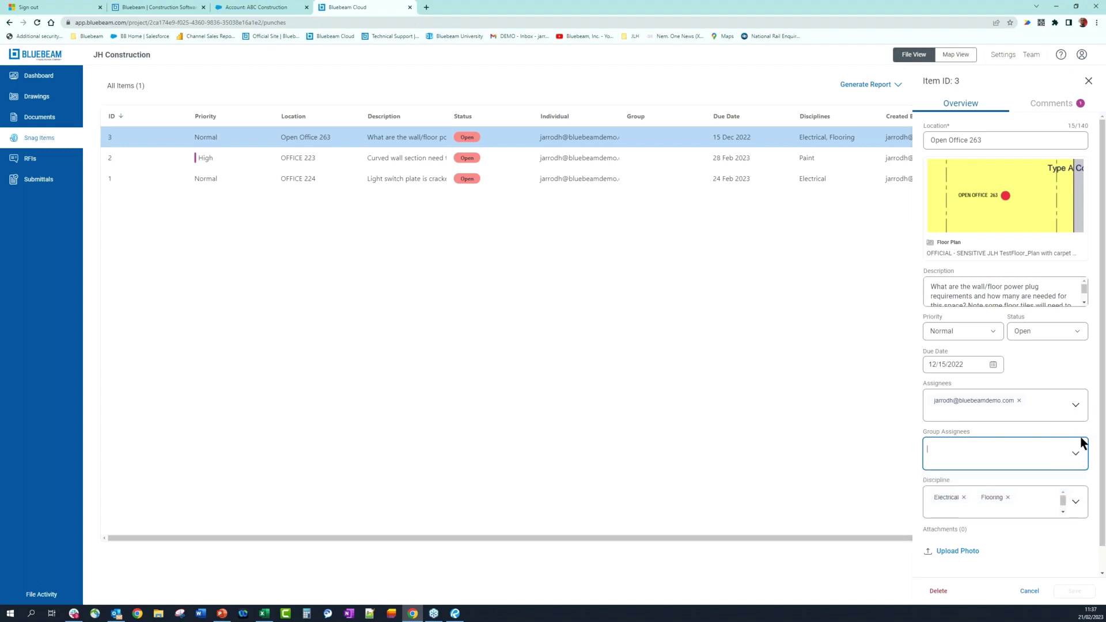
scroll(1082, 444, down, 2)
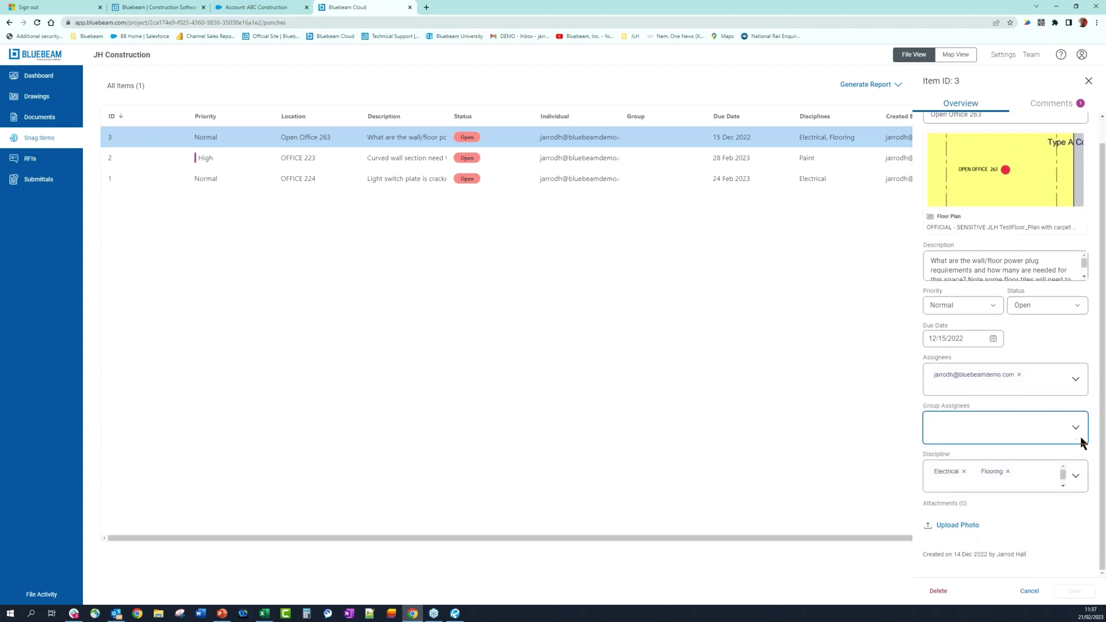
click(960, 528)
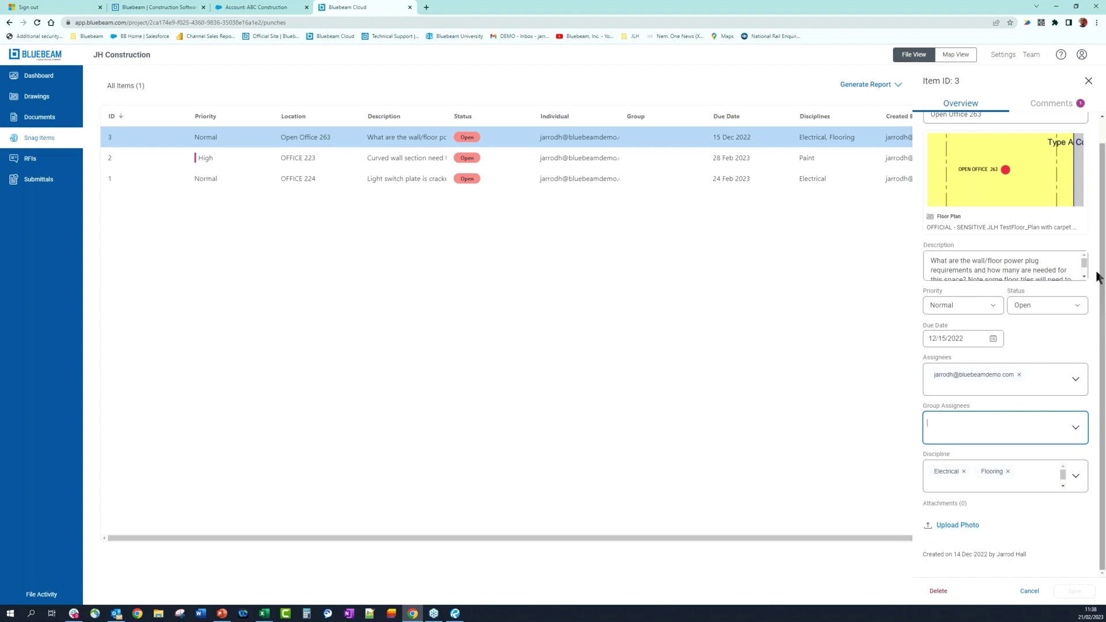
click(1094, 250)
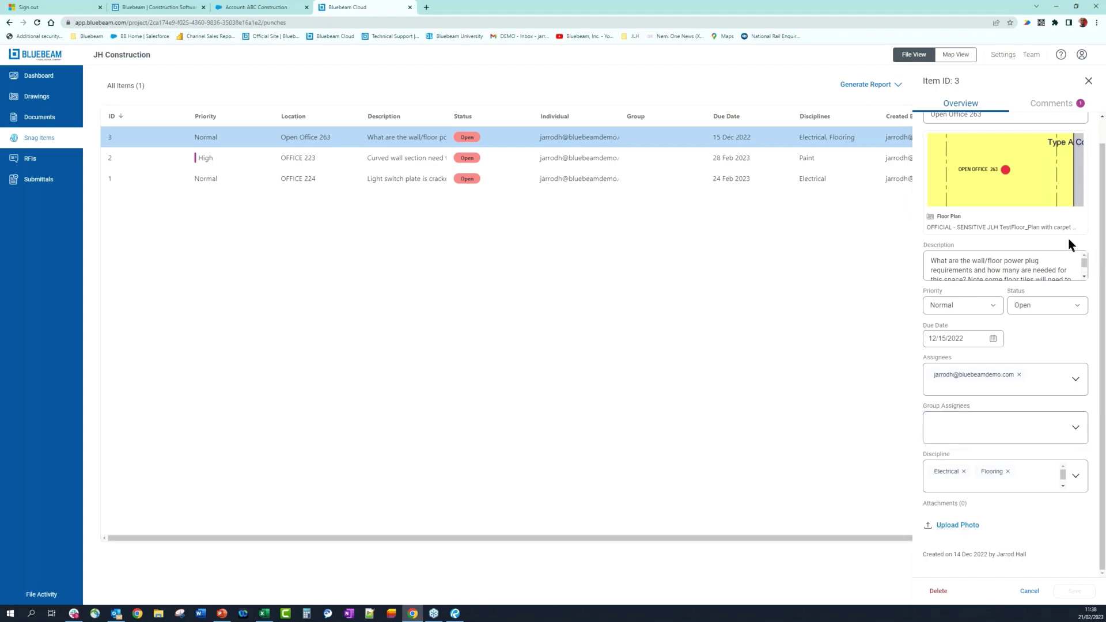
Step: Open snag item 3's location on the Floor Plan and zoom out to see Open Office 263
click(1006, 187)
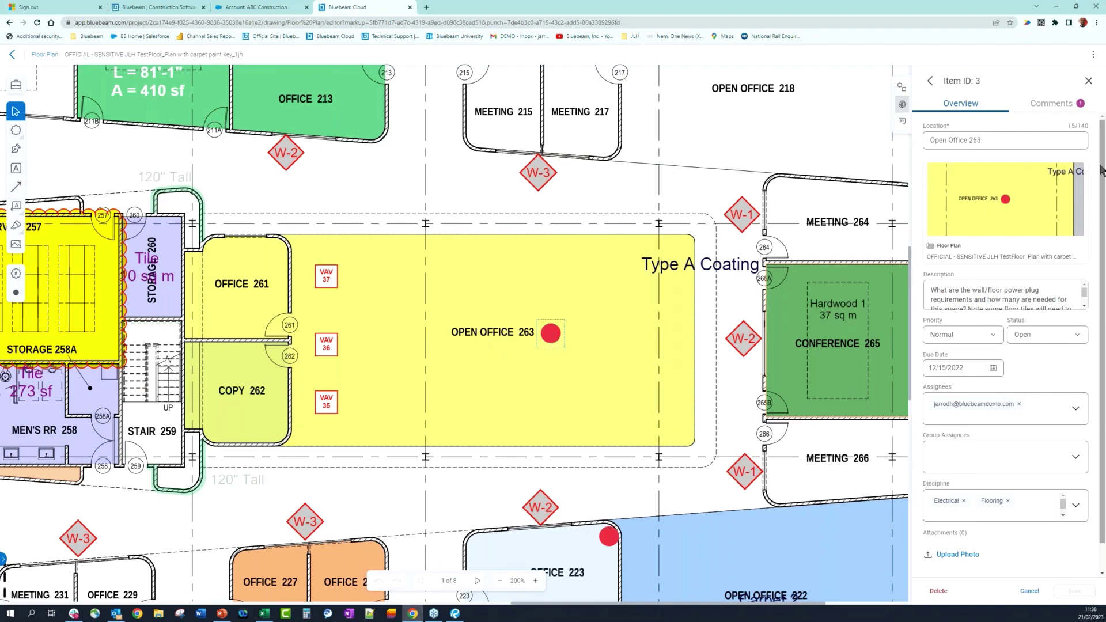
scroll(1103, 167, down, 1)
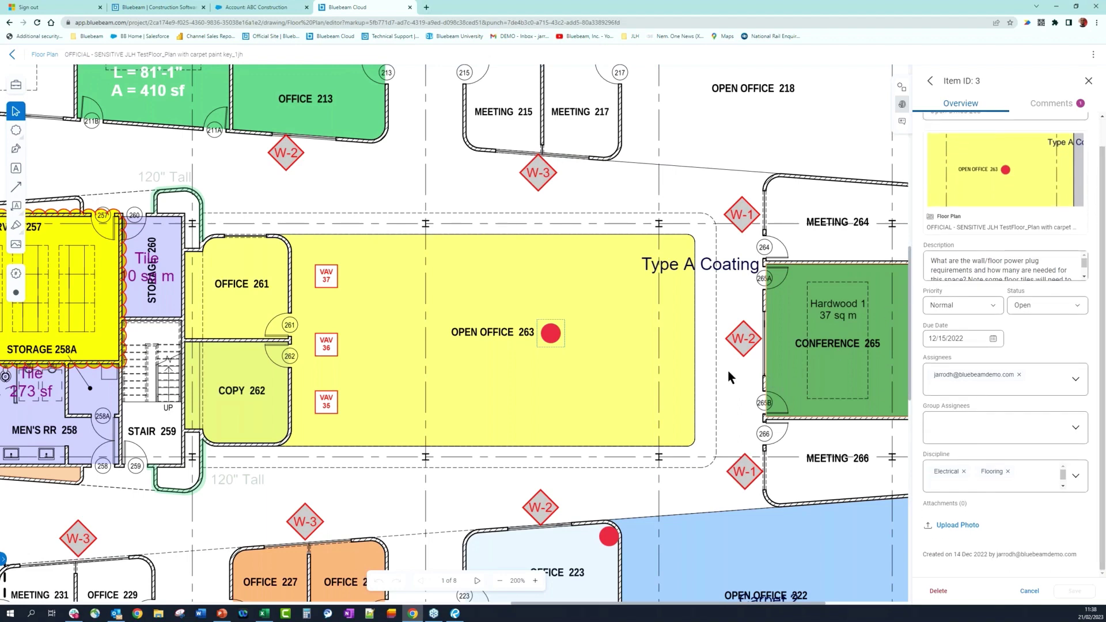
scroll(726, 369, down, 5)
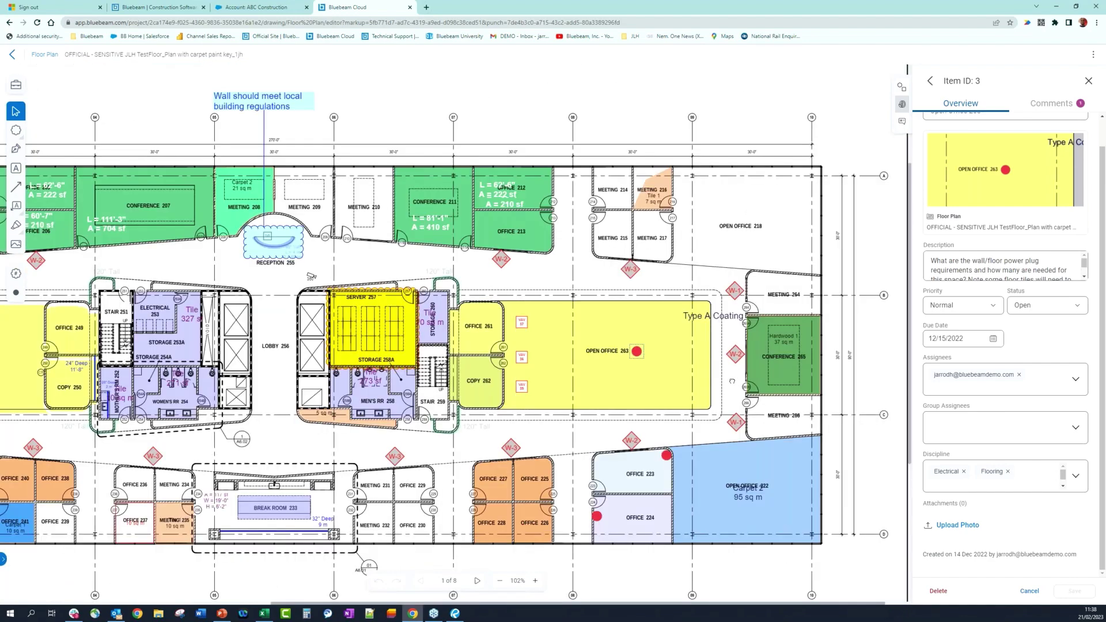
scroll(731, 382, down, 3)
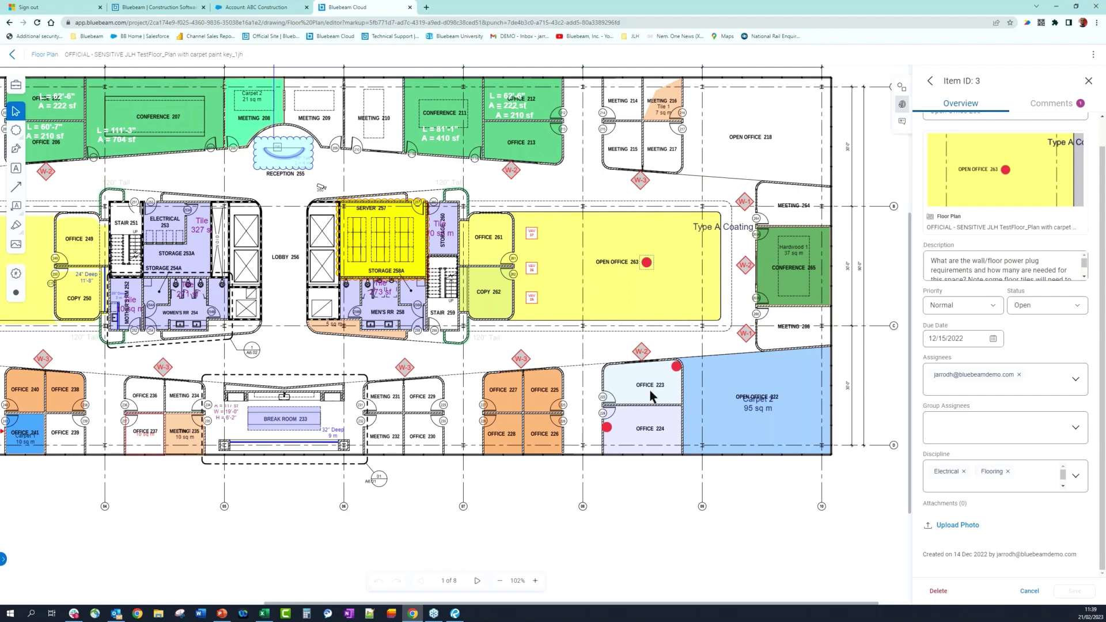
Step: Place a new snag on Office 223 described as 'Wall needs to be reepainted'
click(16, 294)
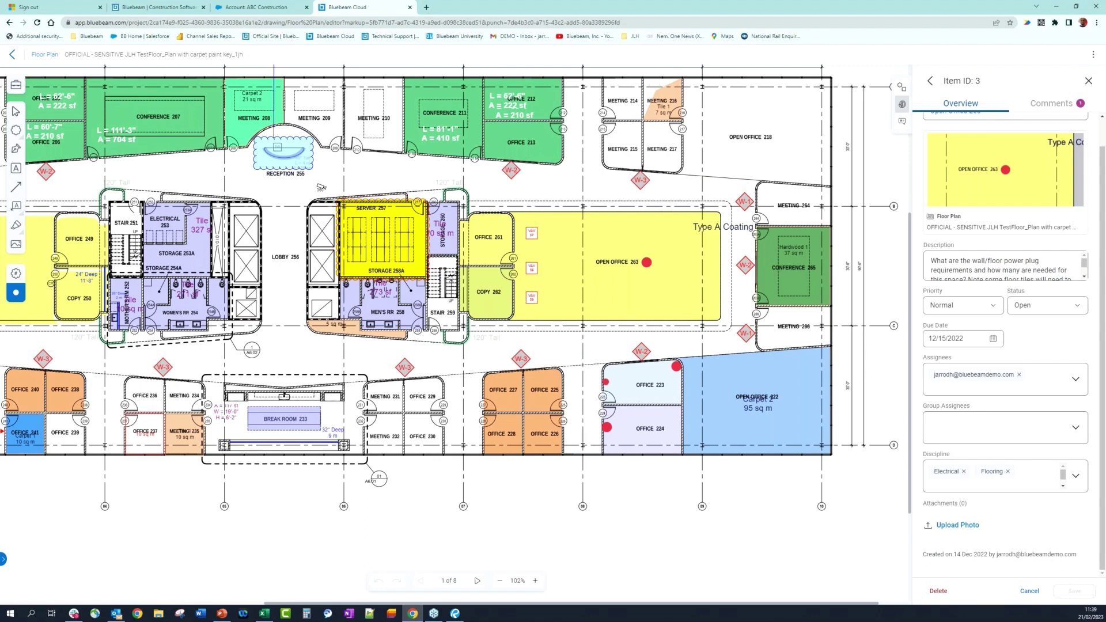
click(605, 382)
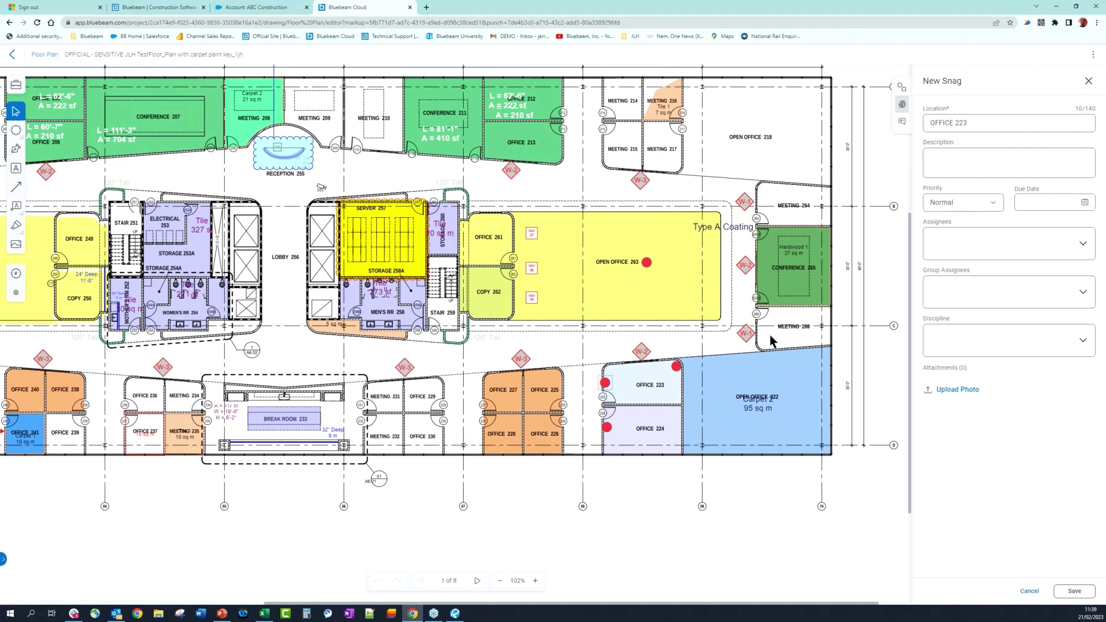
click(1007, 164)
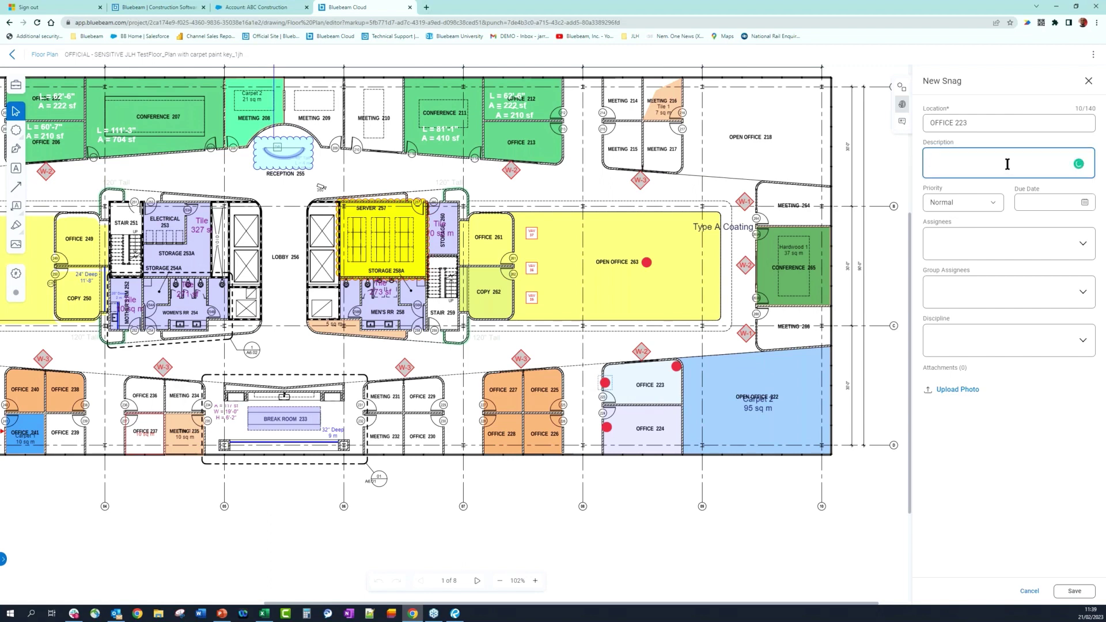
click(1007, 164)
click(1007, 164)
text(Wall needs to be reepainted)
Step: Set the snag's priority to High and its due date to 03/03/2023
click(992, 202)
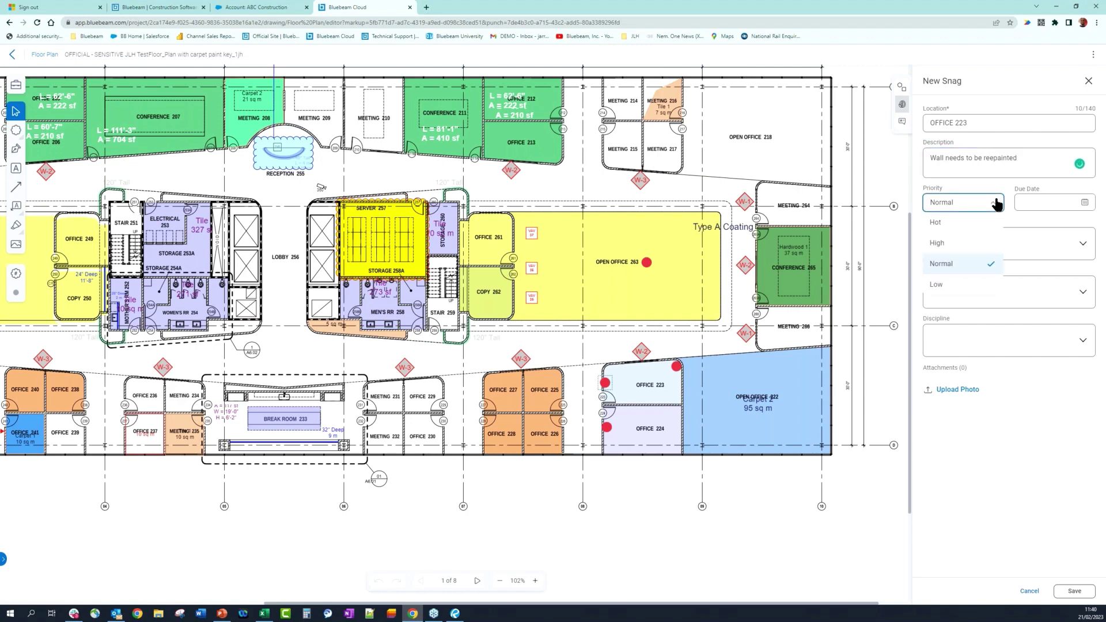
click(978, 243)
click(1084, 202)
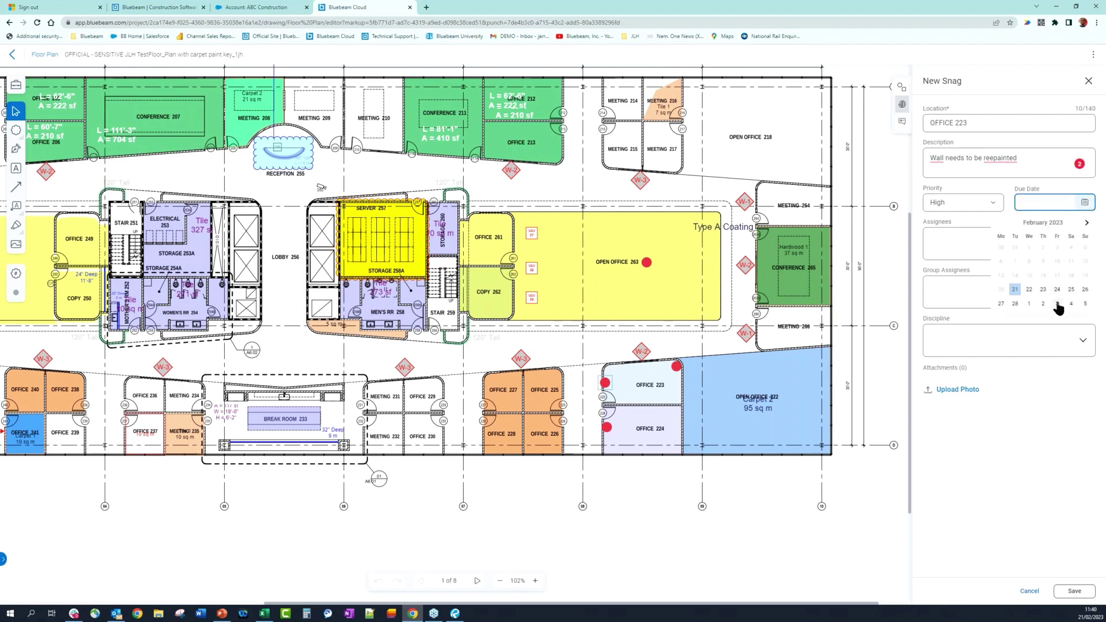
click(1056, 304)
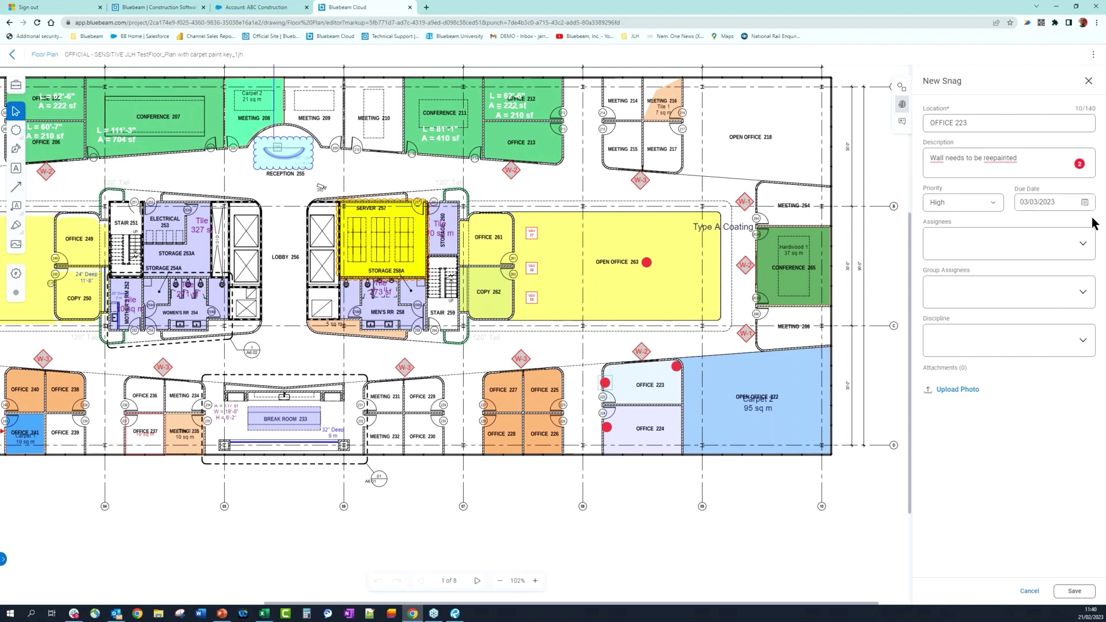
Step: Assign the snag to a team member and to the Subcontractors group
click(1083, 246)
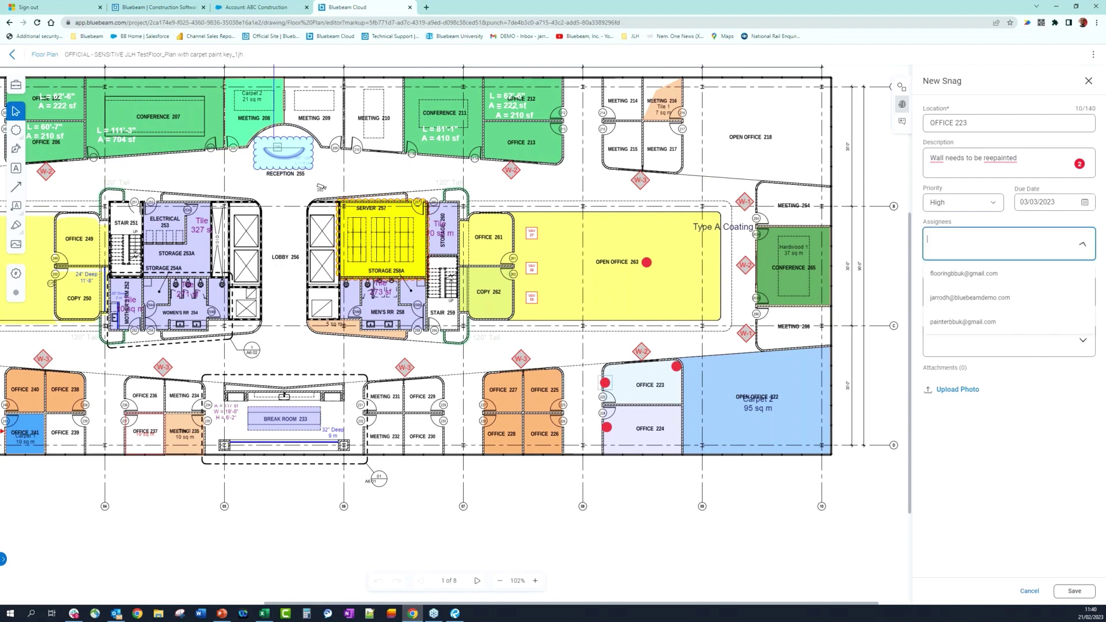
click(967, 298)
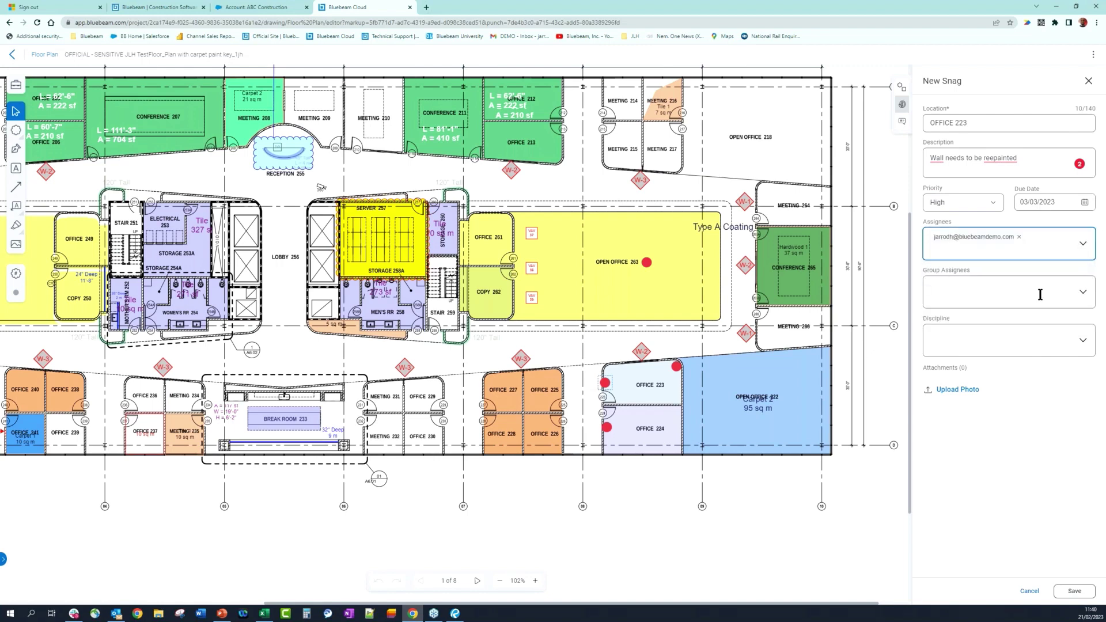
click(1081, 294)
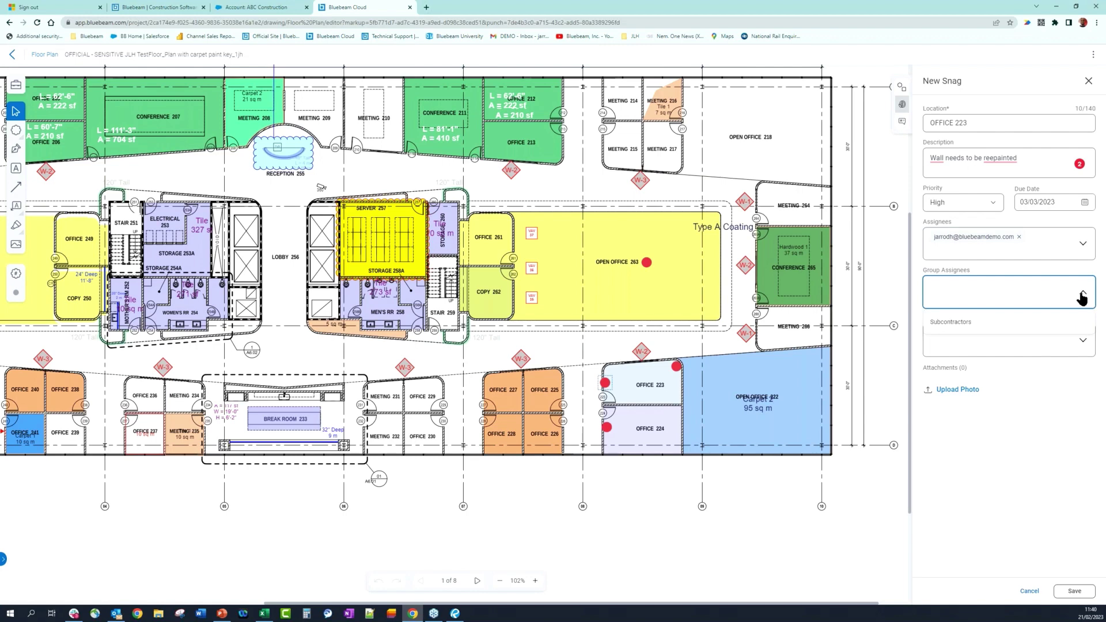
click(975, 321)
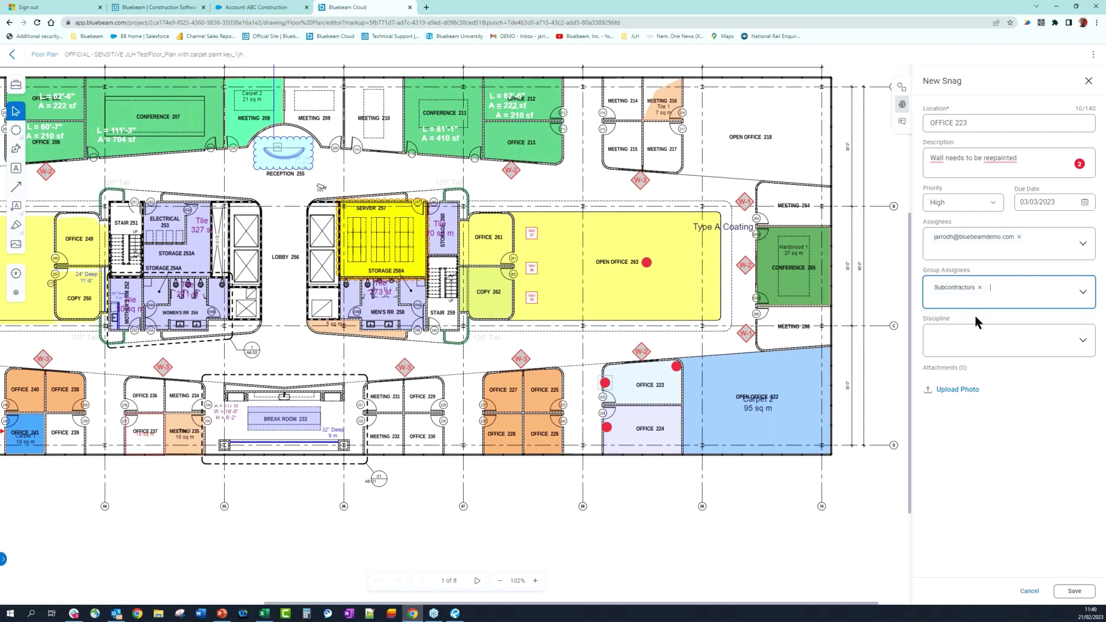
click(1081, 343)
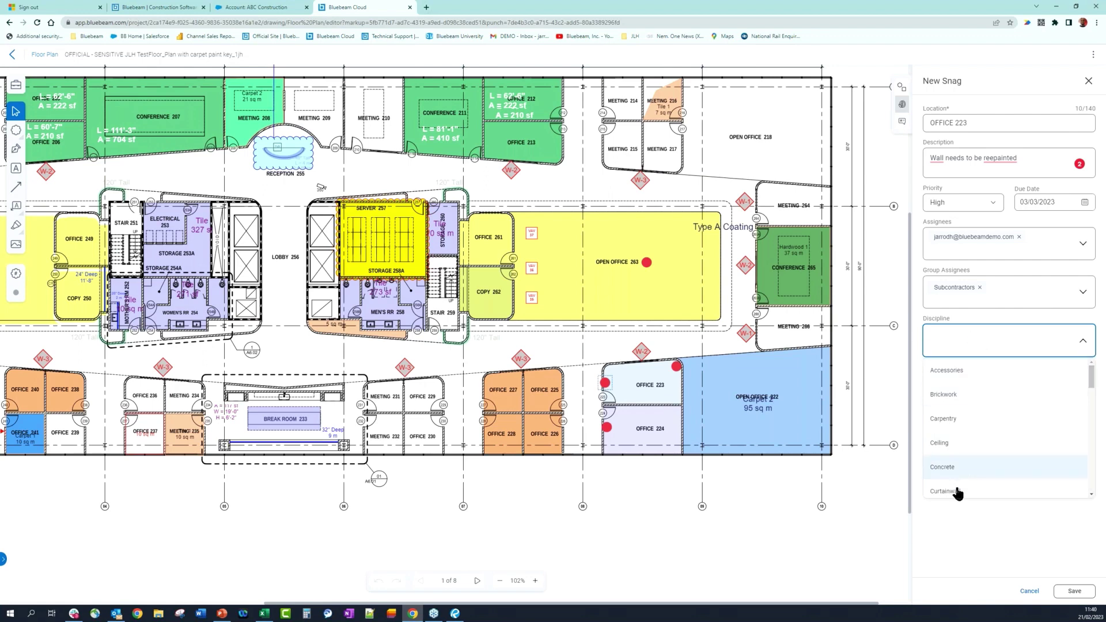
Step: Set the snag's discipline to Paint and save it as Item ID 5
scroll(973, 472, down, 1)
scroll(1092, 377, up, 1)
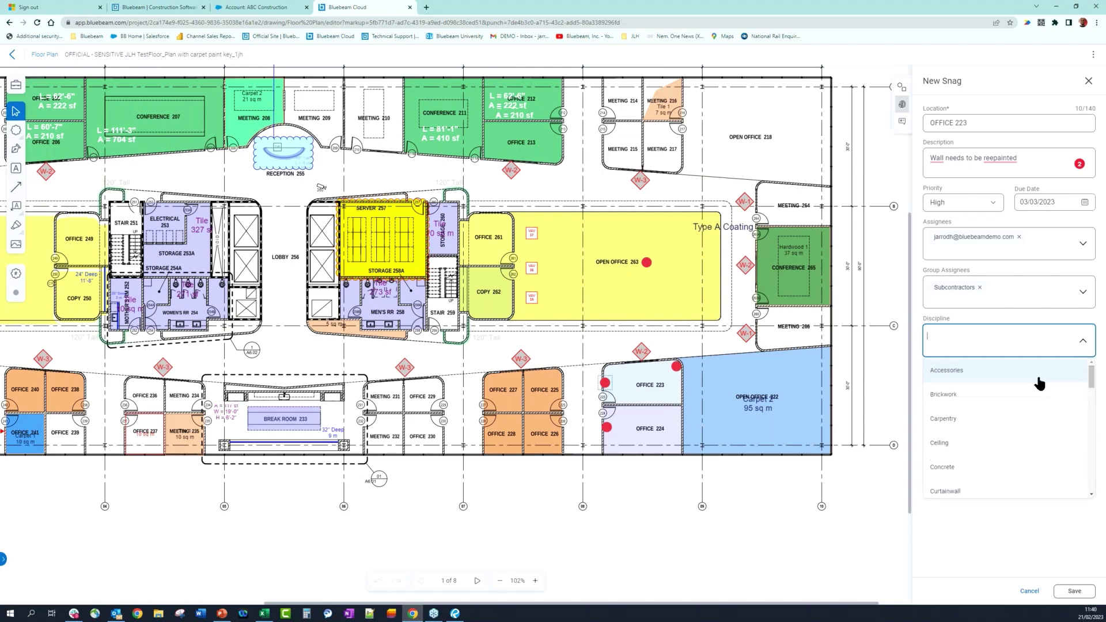
text(fgdfgdfgfd)
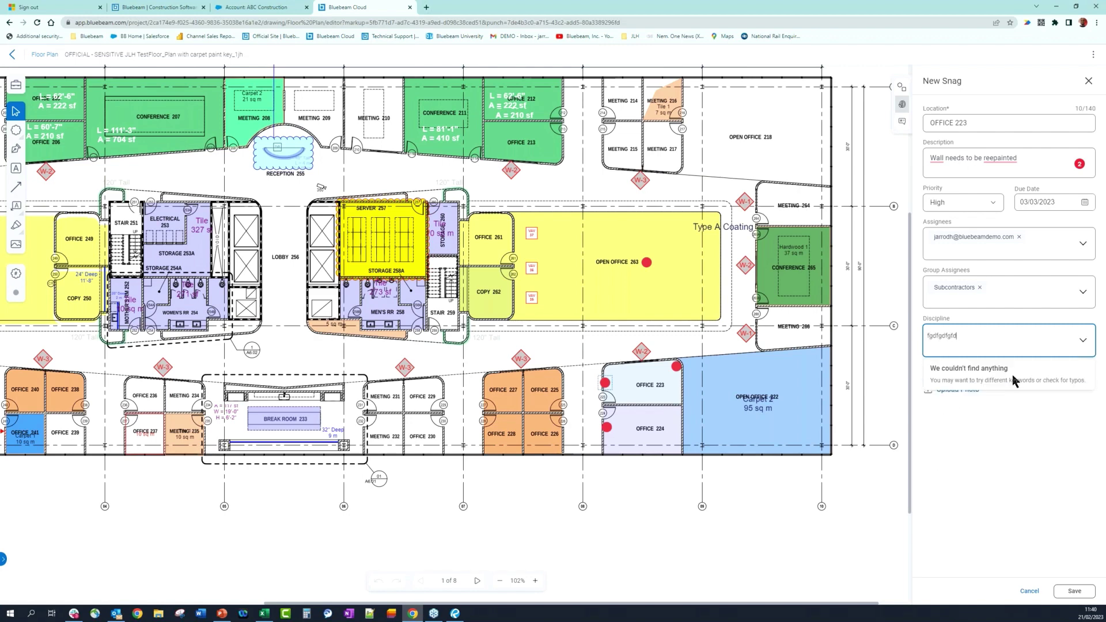
key(ctrl+a)
key(BackSpace)
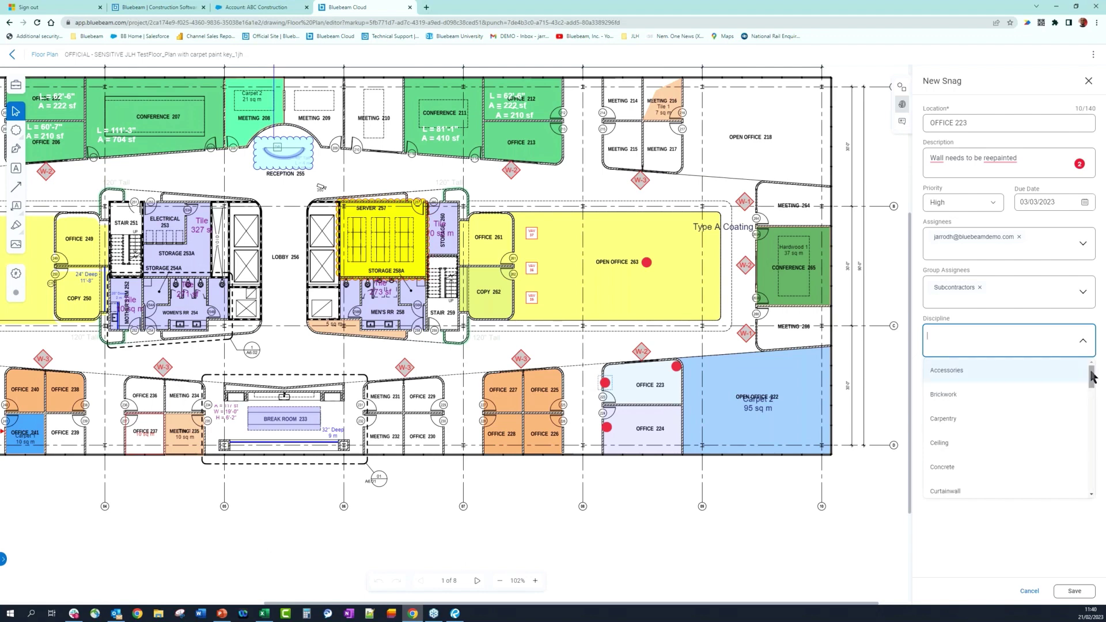
mouse_move(1091, 380)
mouse_down()
mouse_move(1086, 483)
mouse_move(1085, 451)
mouse_up()
click(1018, 393)
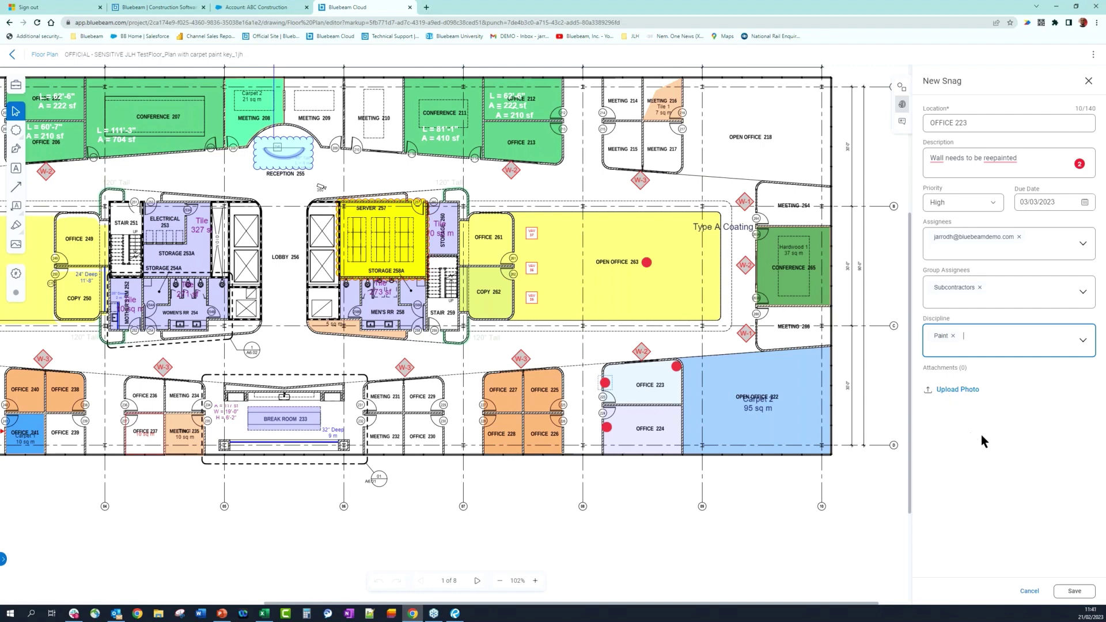
click(1071, 592)
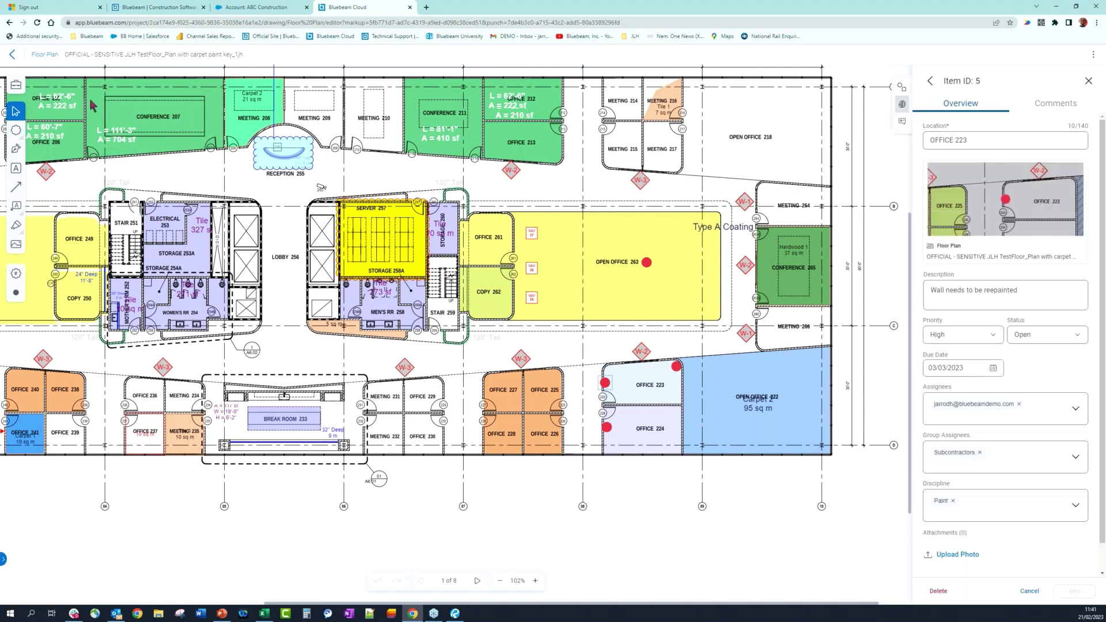
Step: Start a new RFI from the dashboard, then abandon it for the empty Submittal Log
click(12, 56)
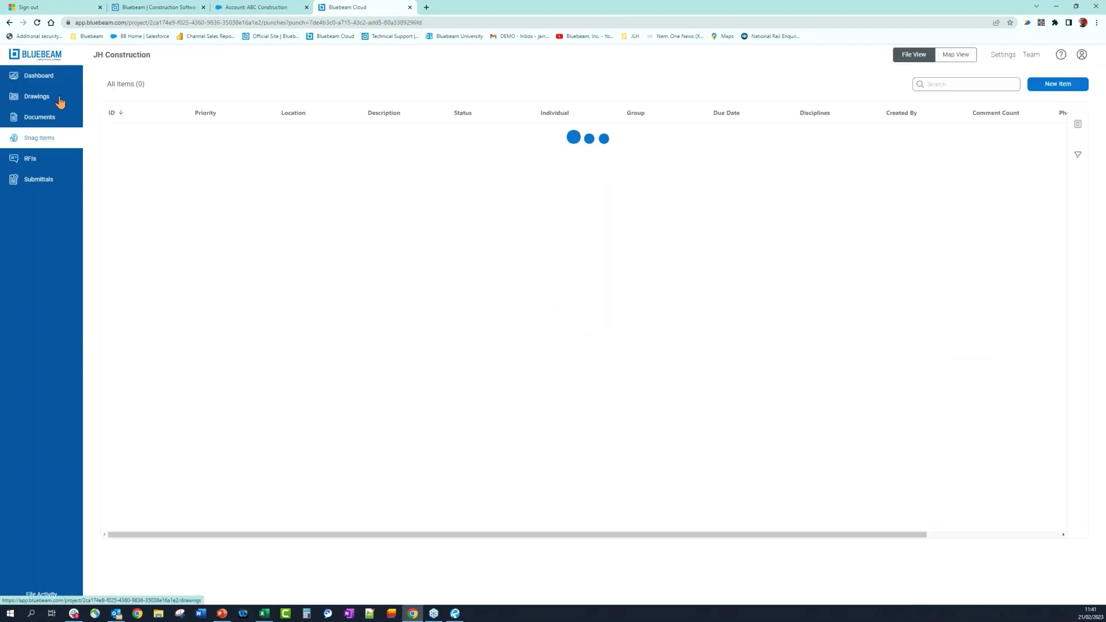
click(56, 81)
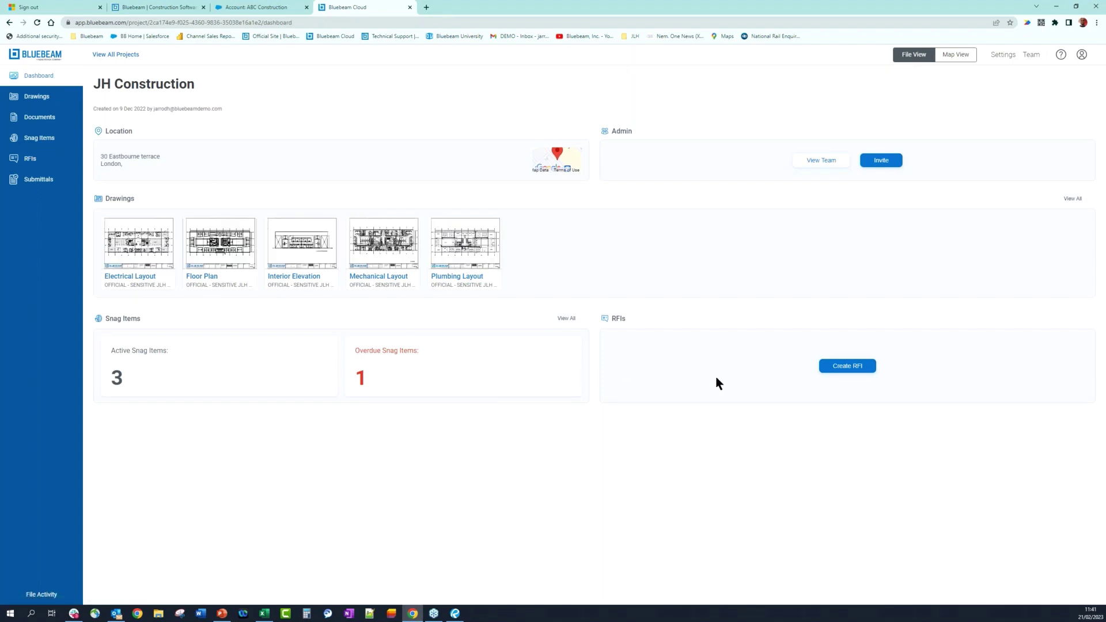
click(858, 367)
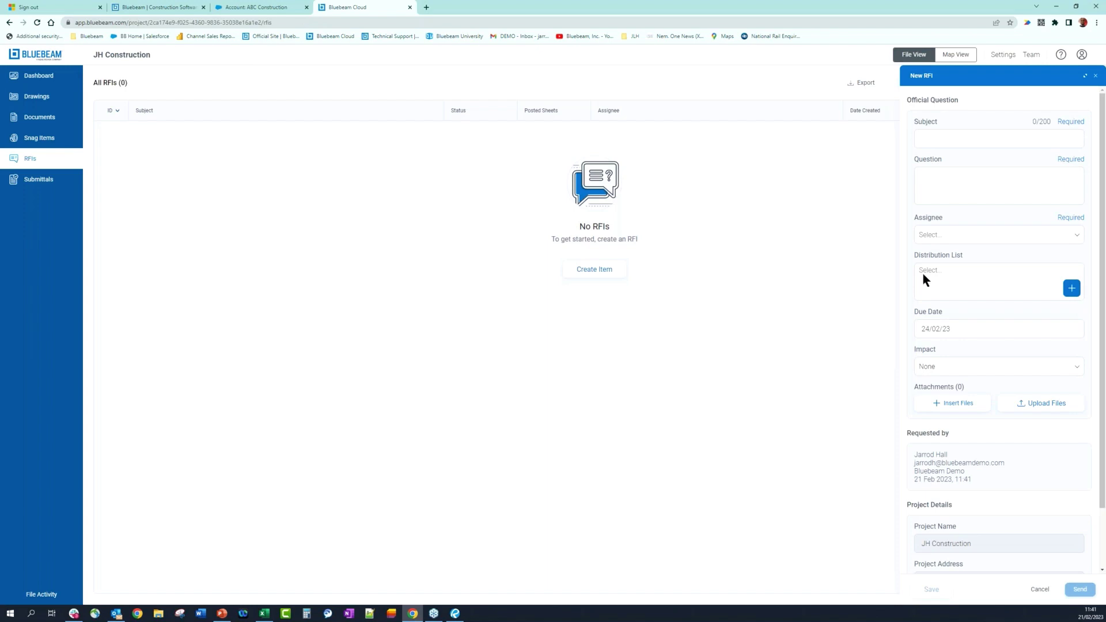
scroll(992, 190, down, 2)
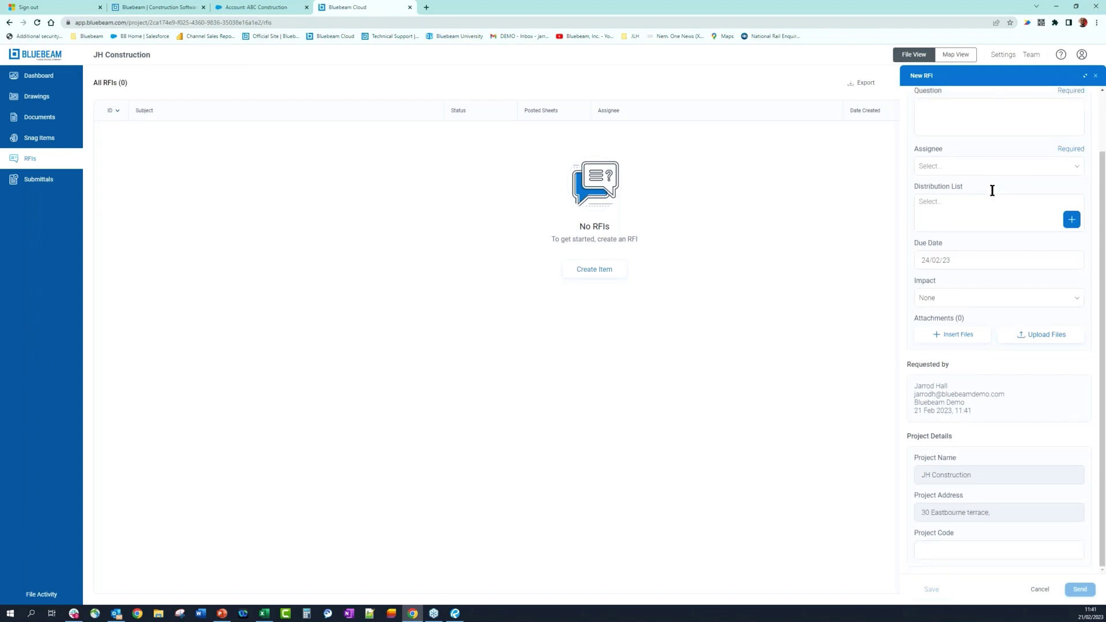
scroll(991, 190, up, 2)
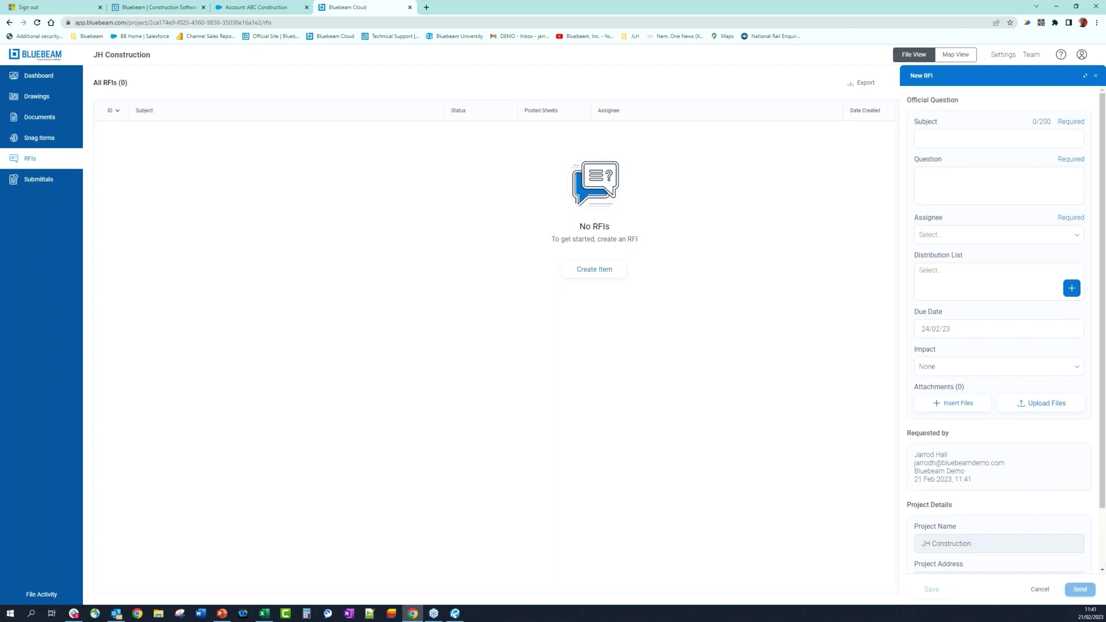
click(41, 182)
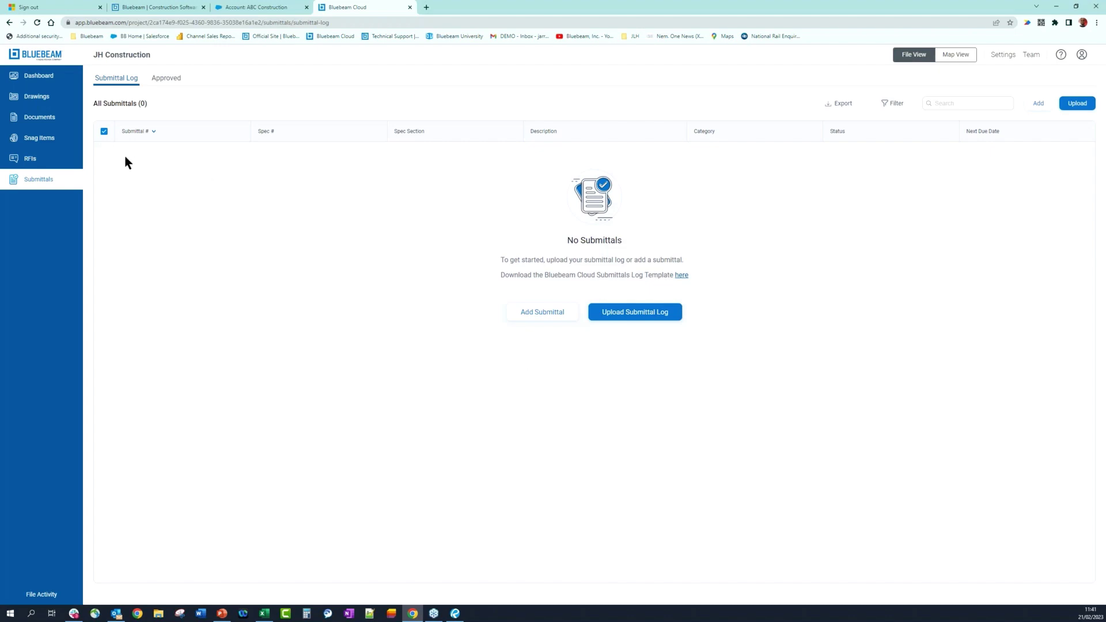
Step: Browse the published drawings and open Mechanical Layout sheet M2.02
click(52, 99)
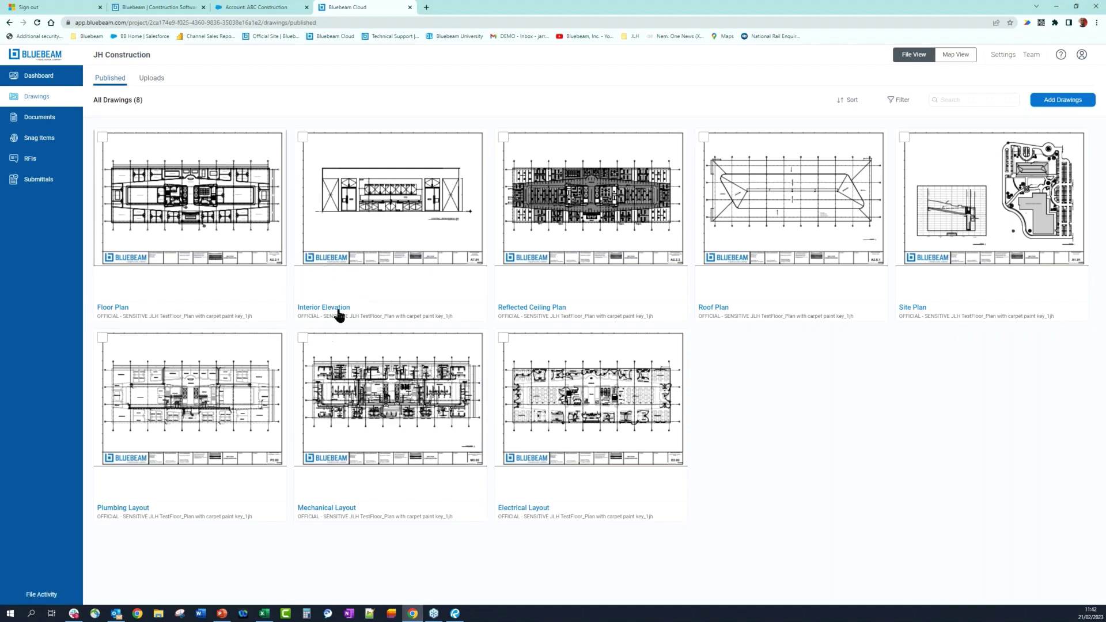
click(554, 308)
click(556, 311)
click(735, 311)
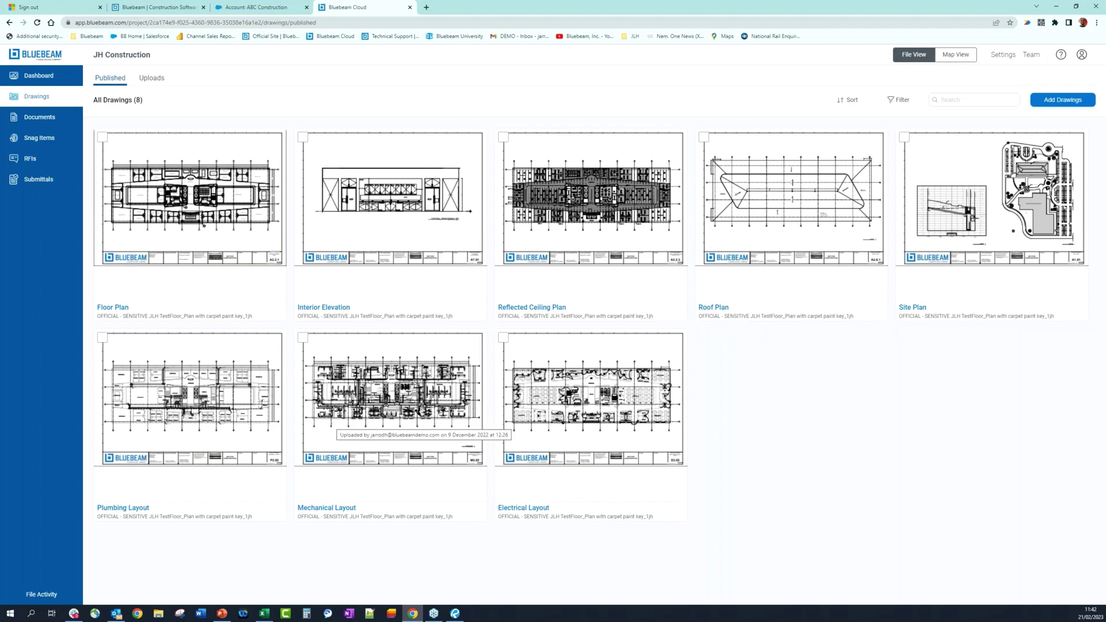
click(346, 423)
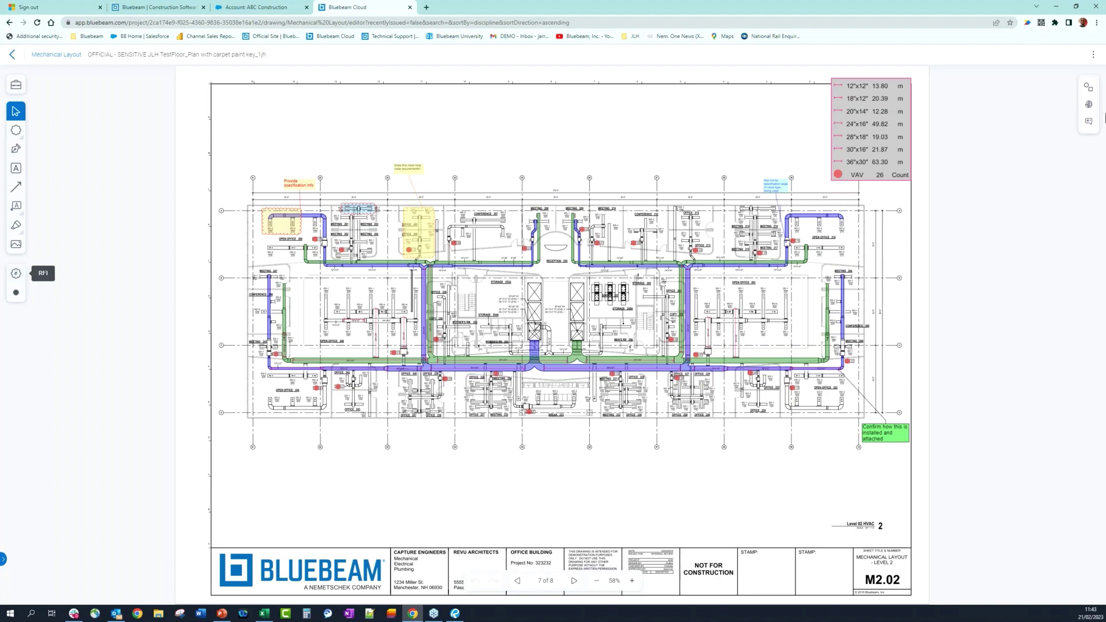
Step: Review the drawing's comments and shape markups, including an Area Measurement, then return to the drawings list
click(1088, 88)
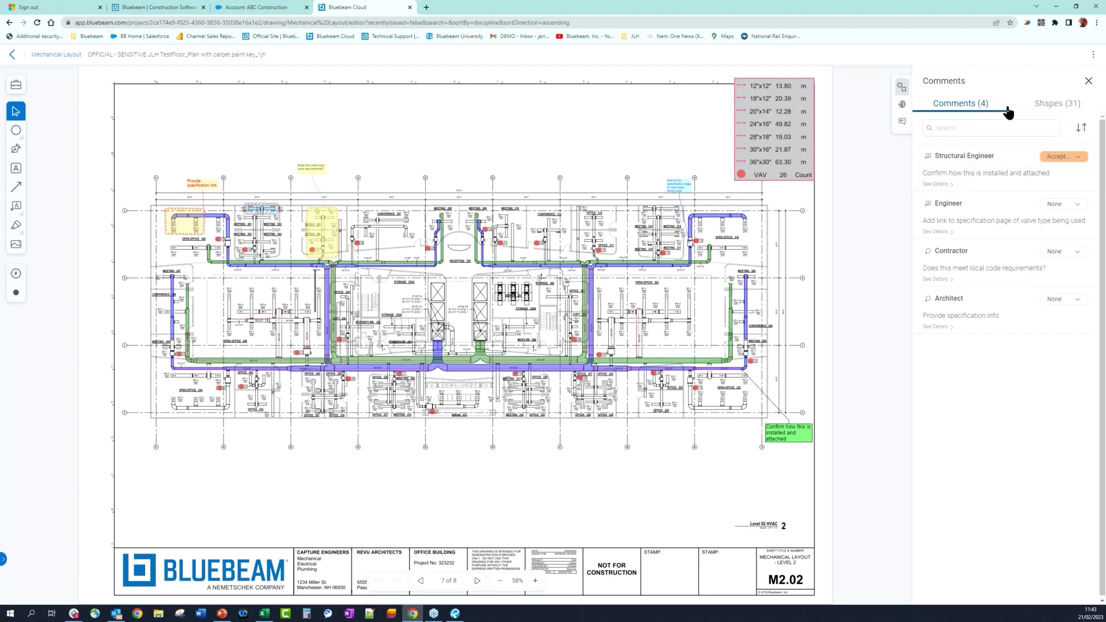
click(1054, 106)
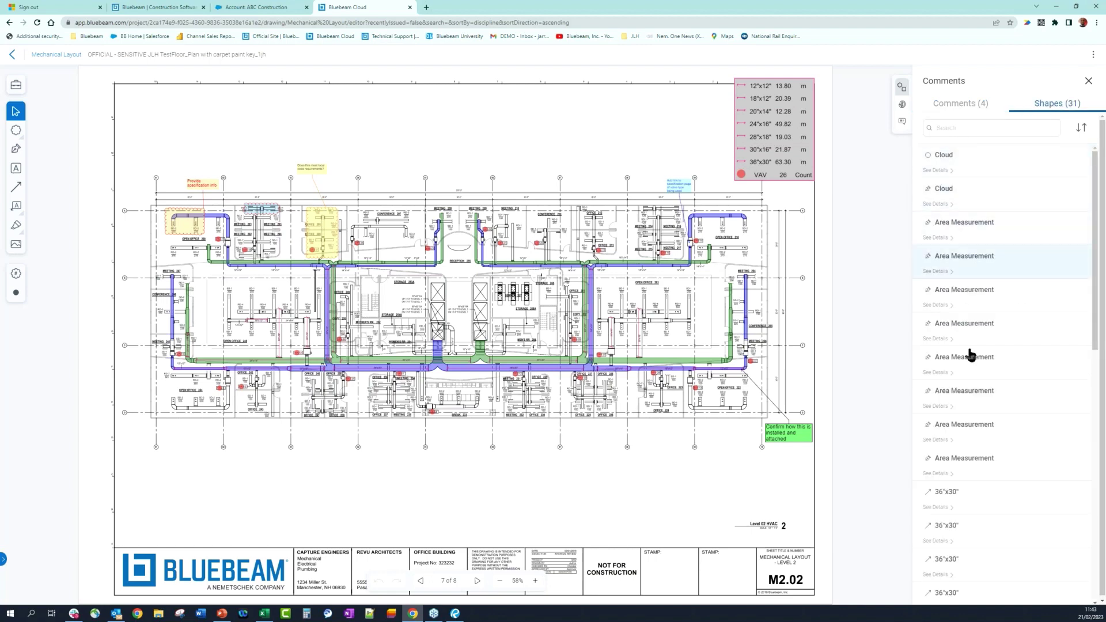
scroll(962, 406, down, 10)
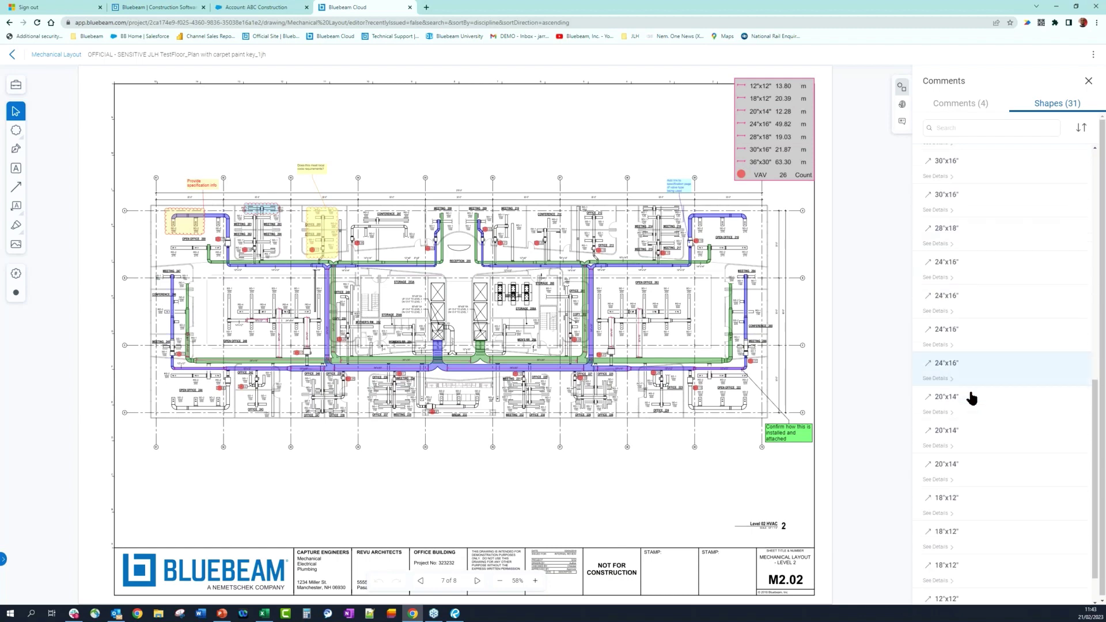
scroll(973, 391, up, 5)
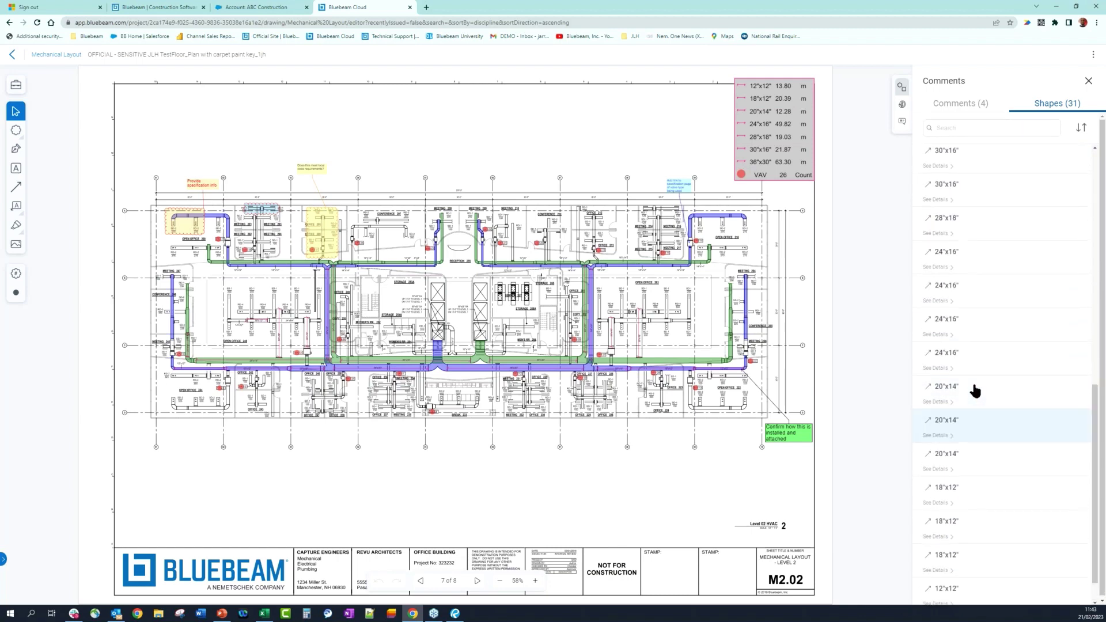
scroll(975, 386, up, 6)
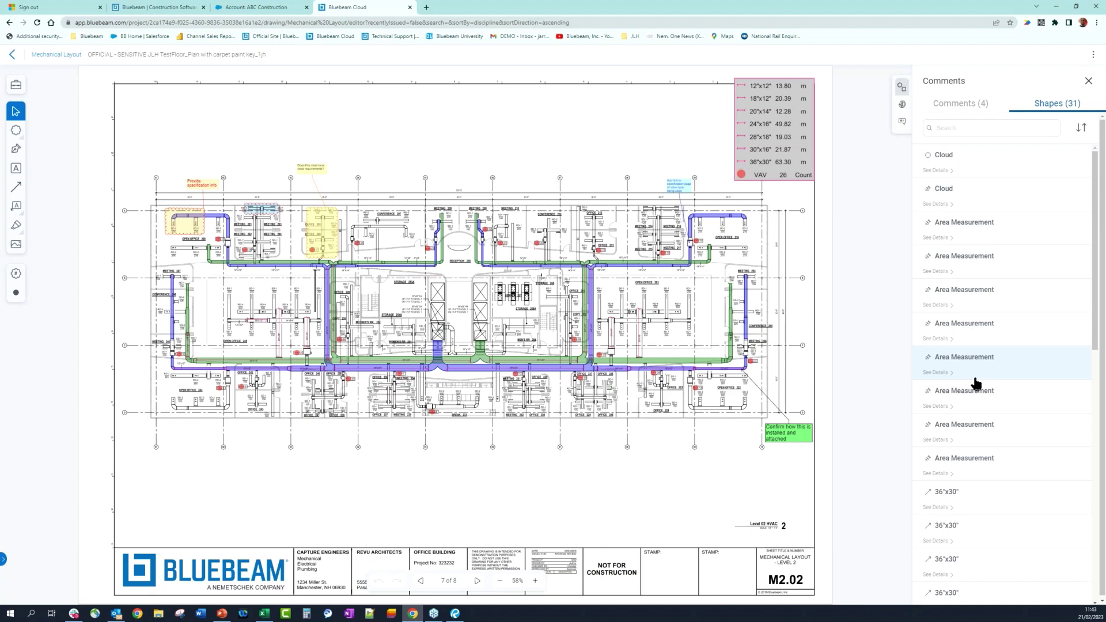
click(936, 238)
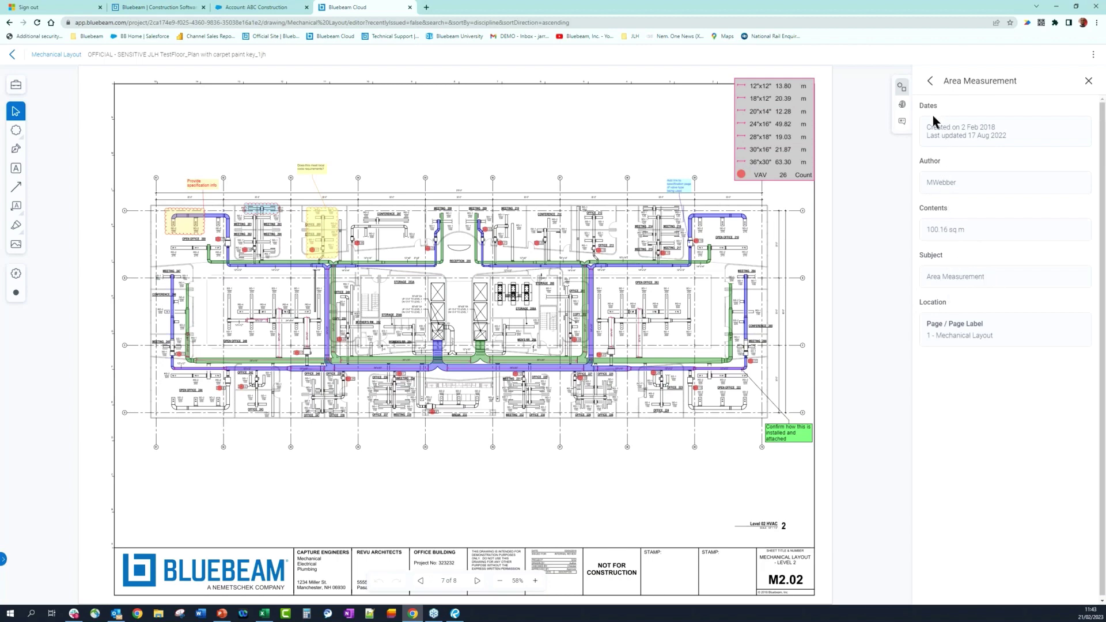
click(930, 81)
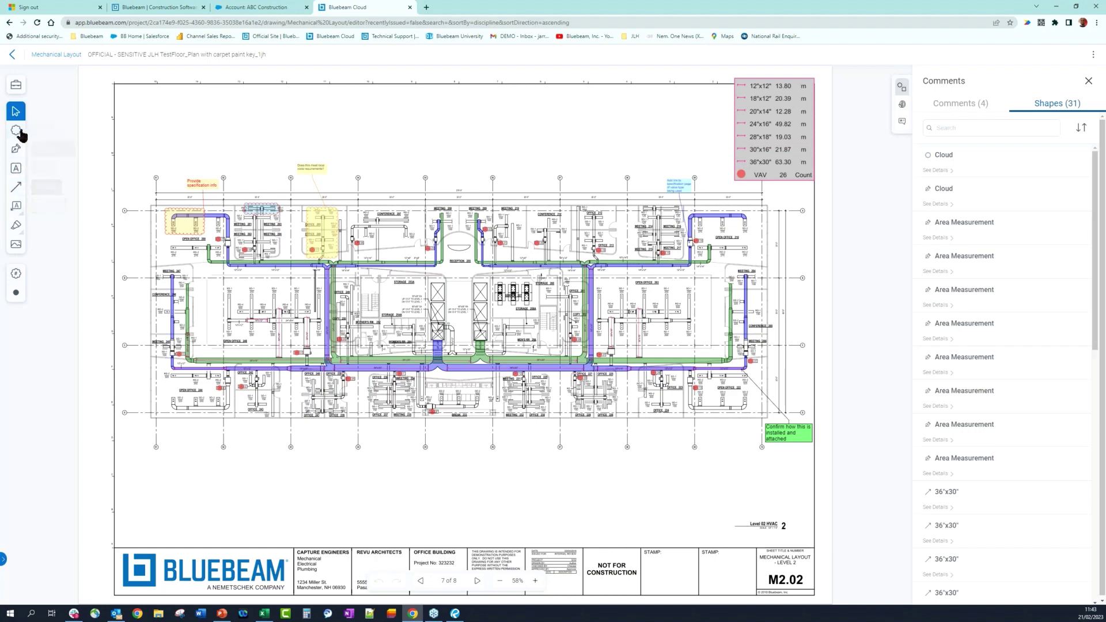
click(12, 56)
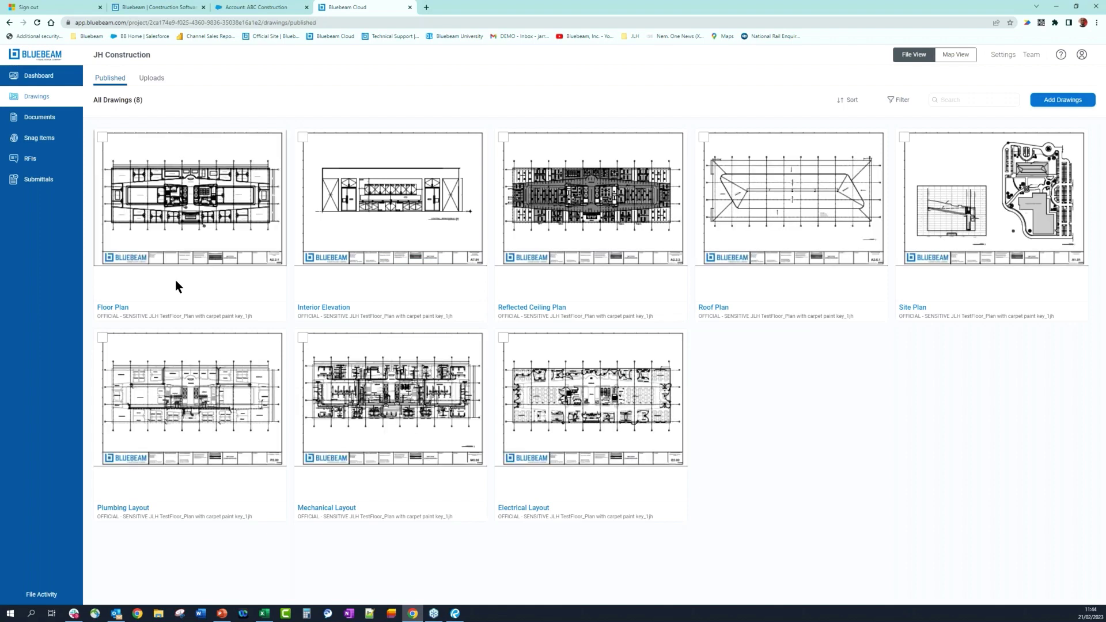
Step: Check the dashboard's Support options, then bring up PowerPoint's 'Demo: Project Collaboration' slide
click(46, 79)
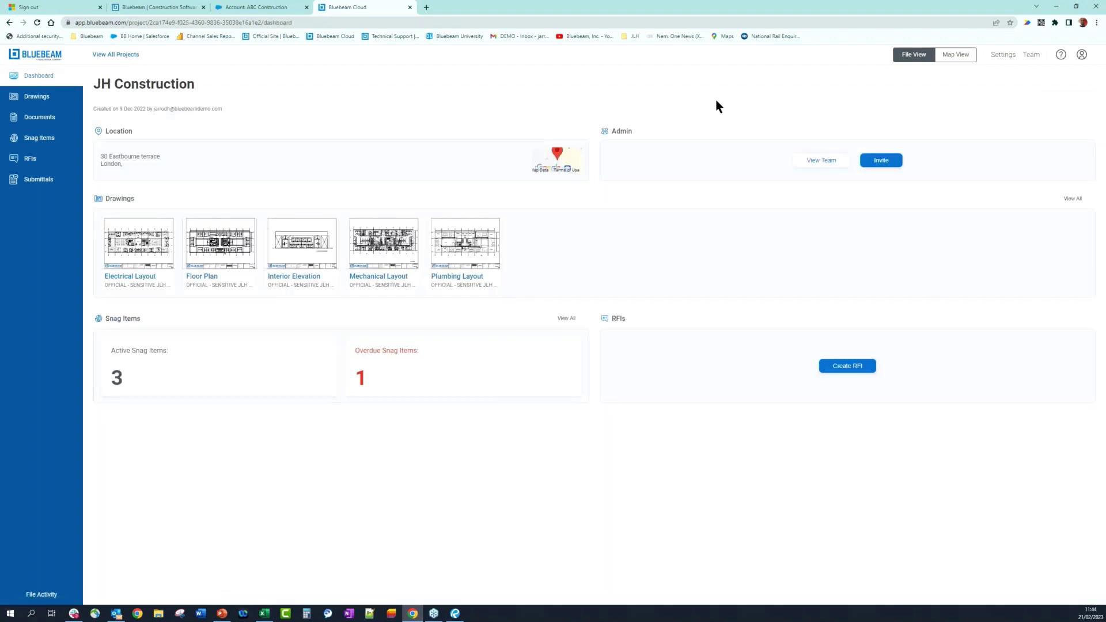
click(1060, 55)
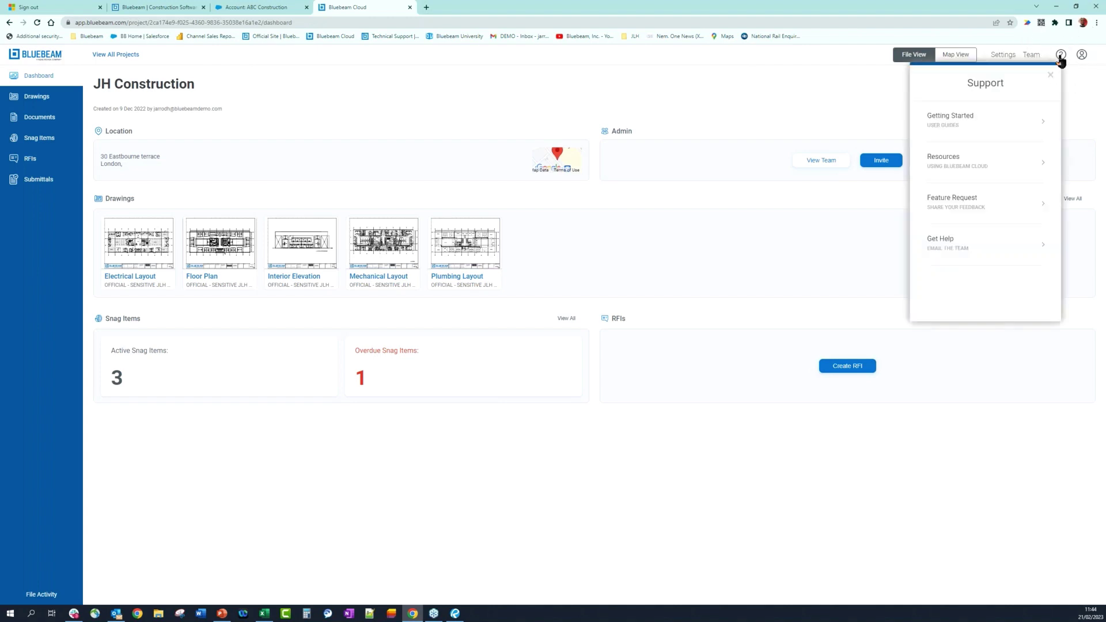
click(997, 129)
click(997, 171)
mouse_move(223, 615)
click(222, 567)
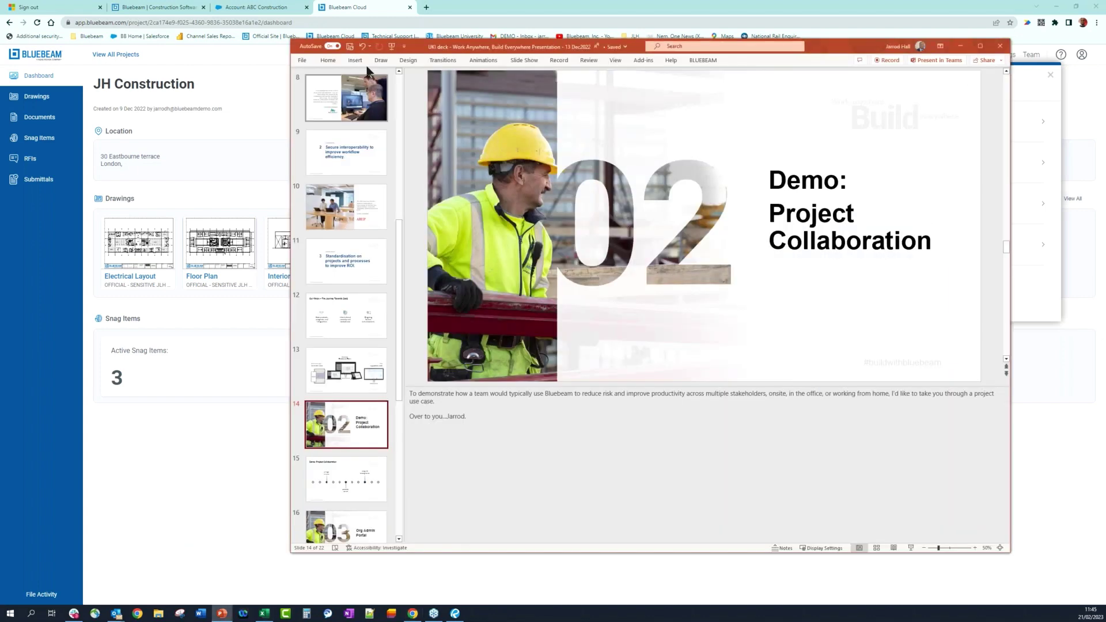